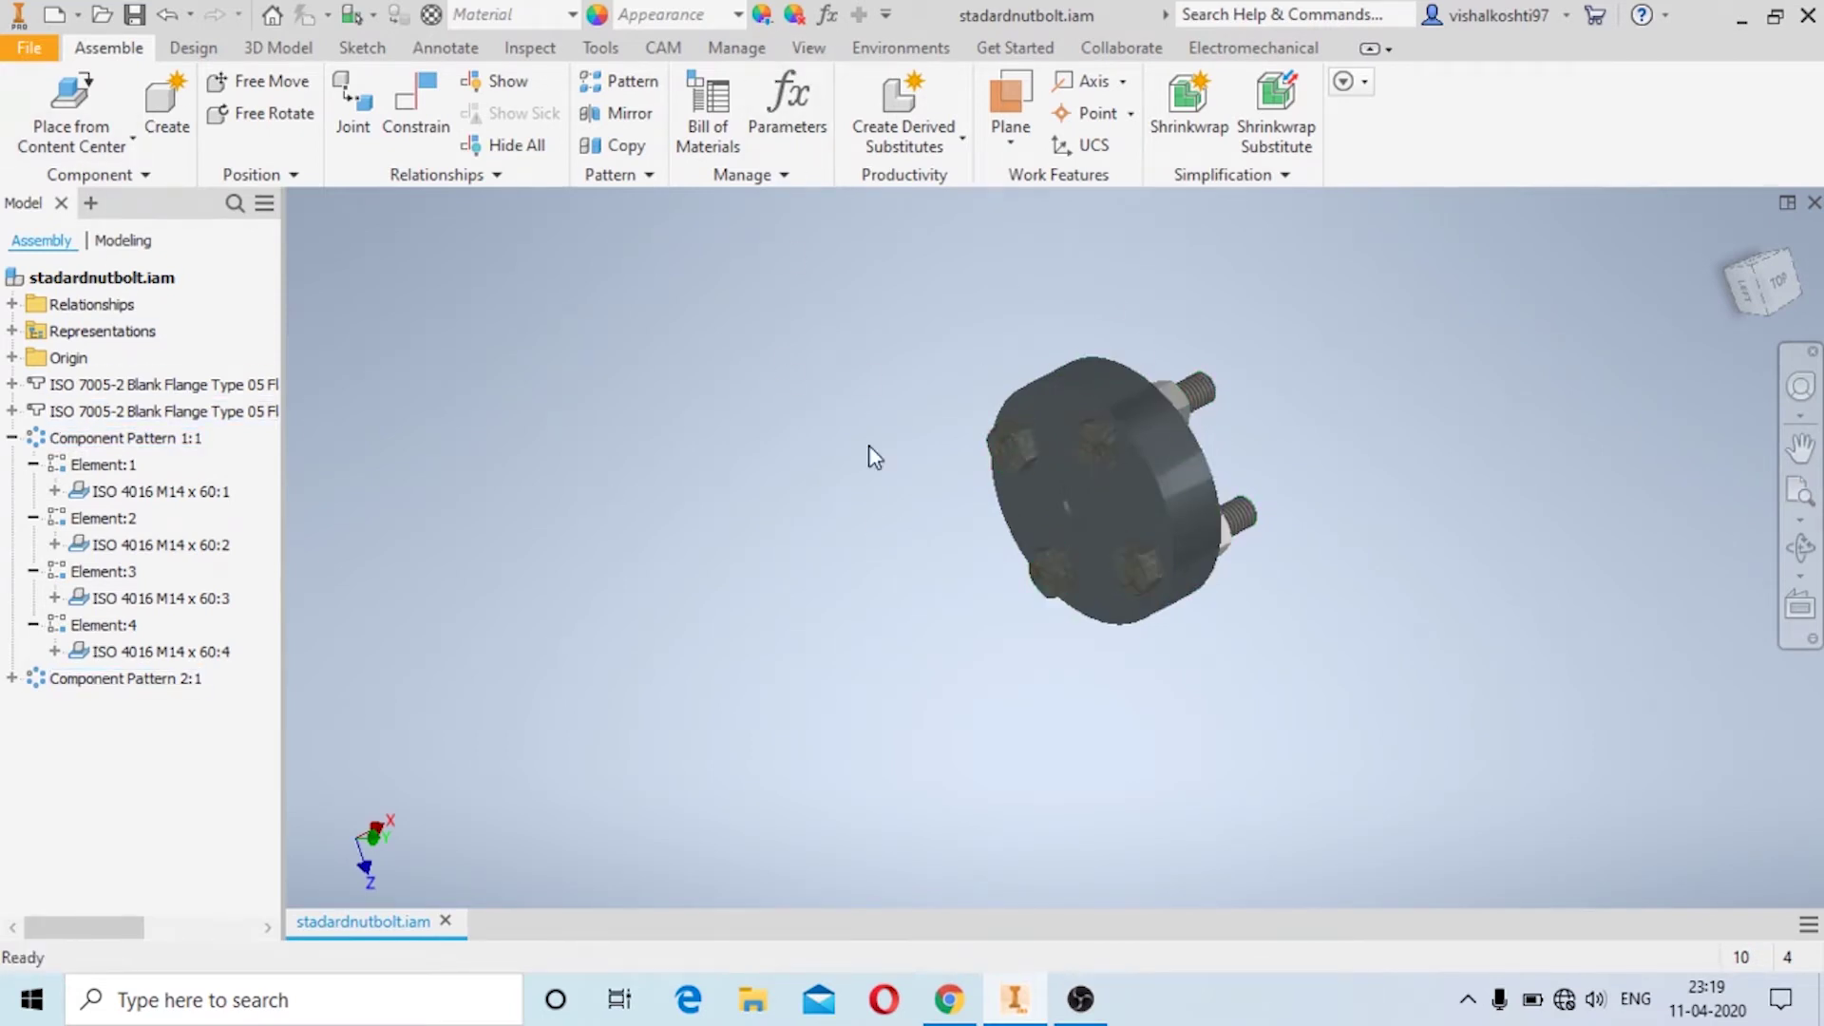
# Orbit the flange assembly to a new angle and bring up the Environments tools
pyautogui.keyDown('shift'); pyautogui.moveTo(1279, 405); pyautogui.dragTo(1265, 432, button='middle'); pyautogui.keyUp('shift')
pyautogui.click(888, 49)
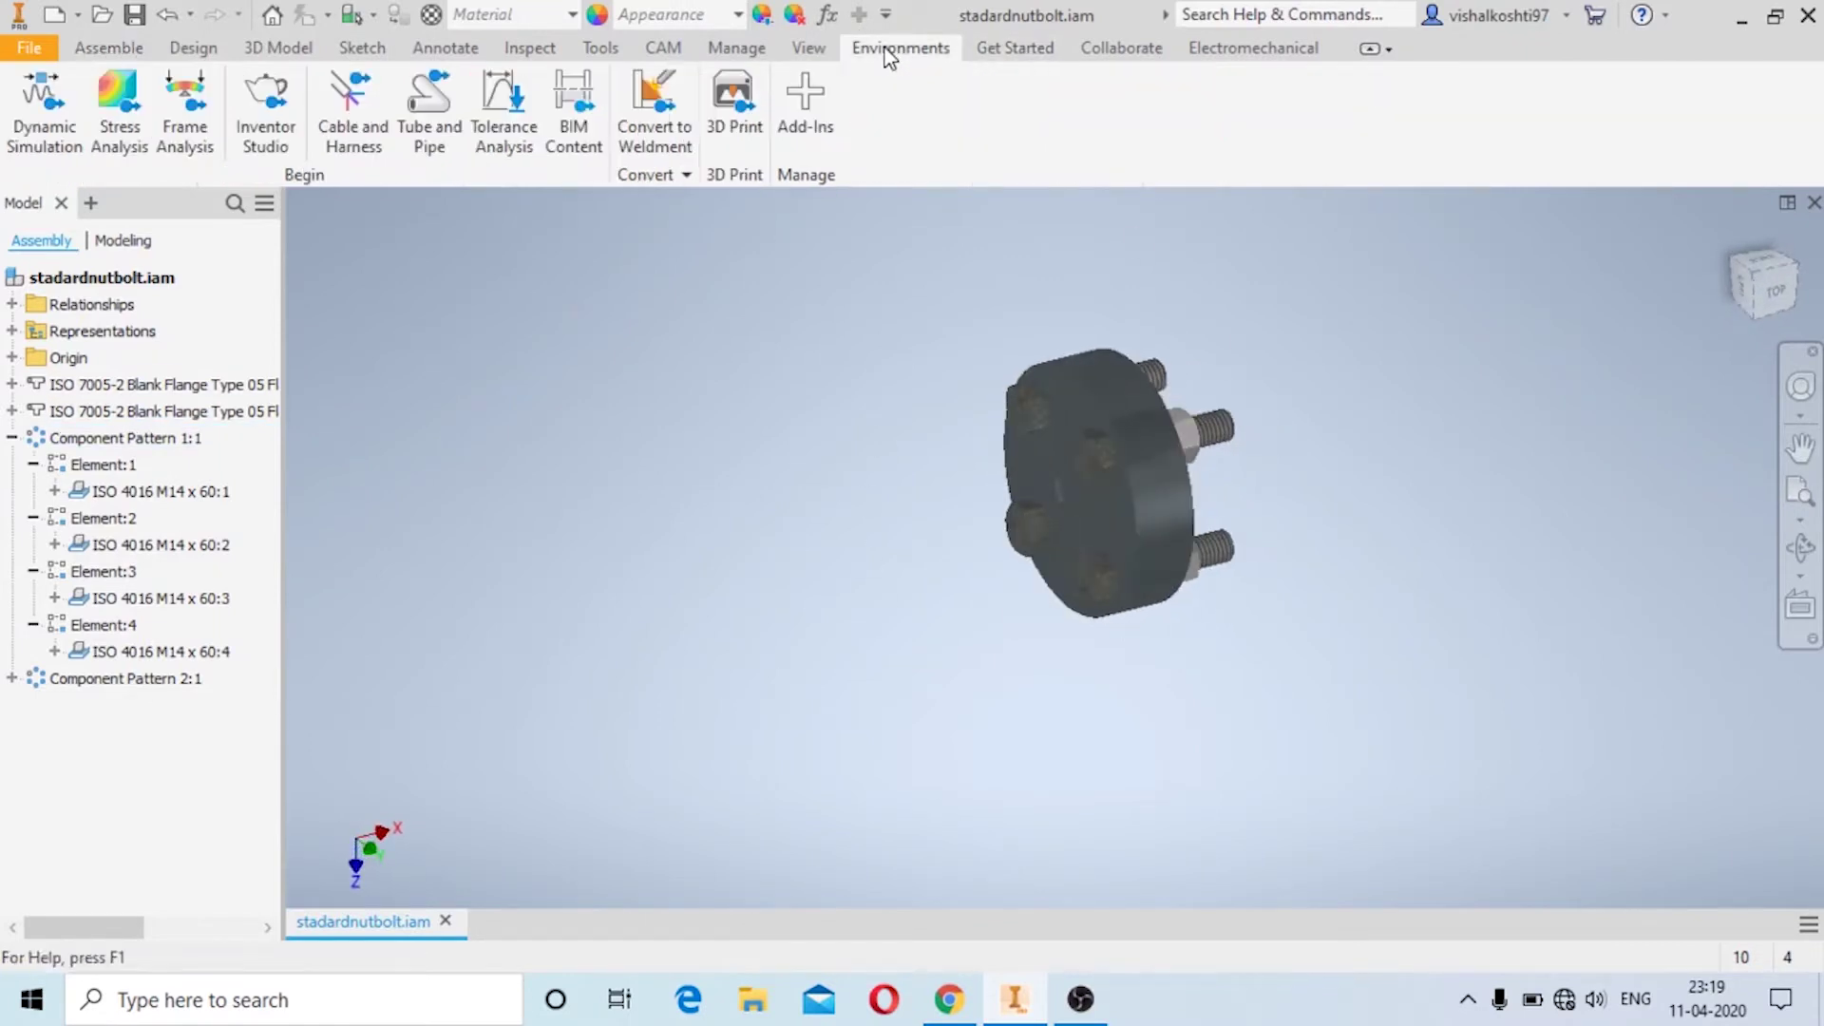
# Enter Inventor Studio and show the assembly's component tree in the browser
pyautogui.click(270, 122)
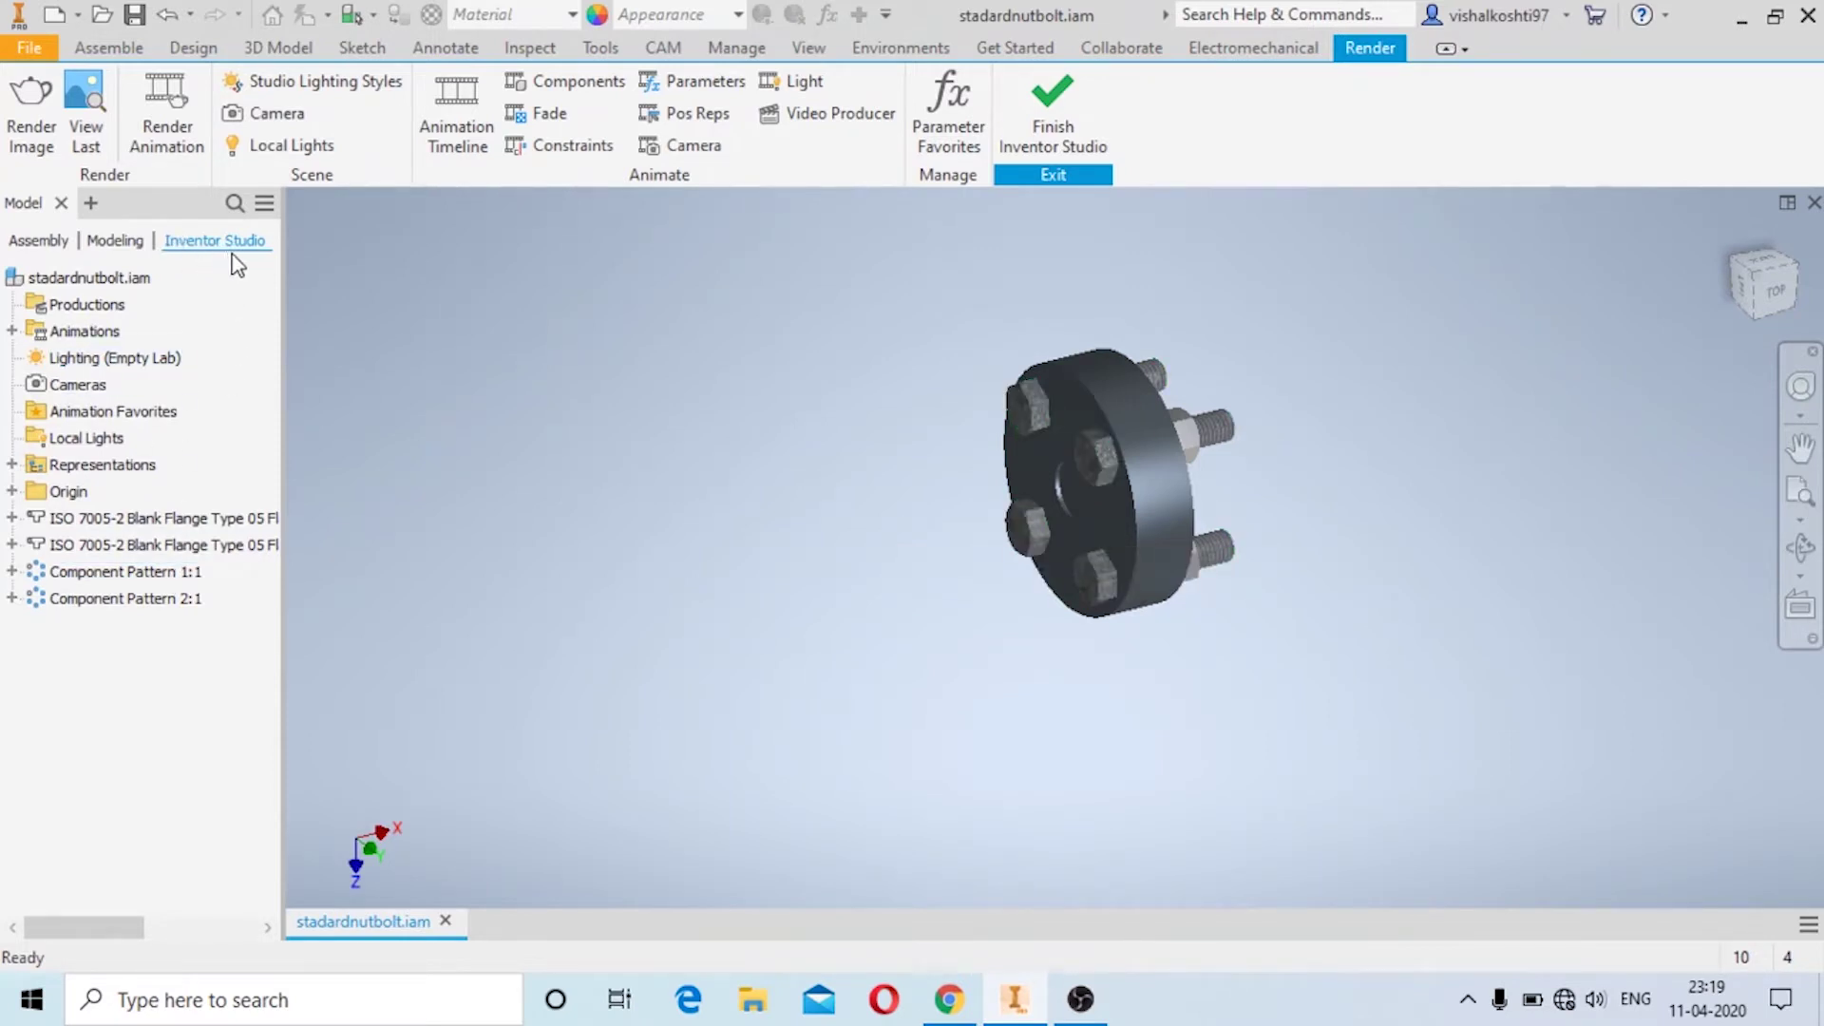
pyautogui.click(40, 240)
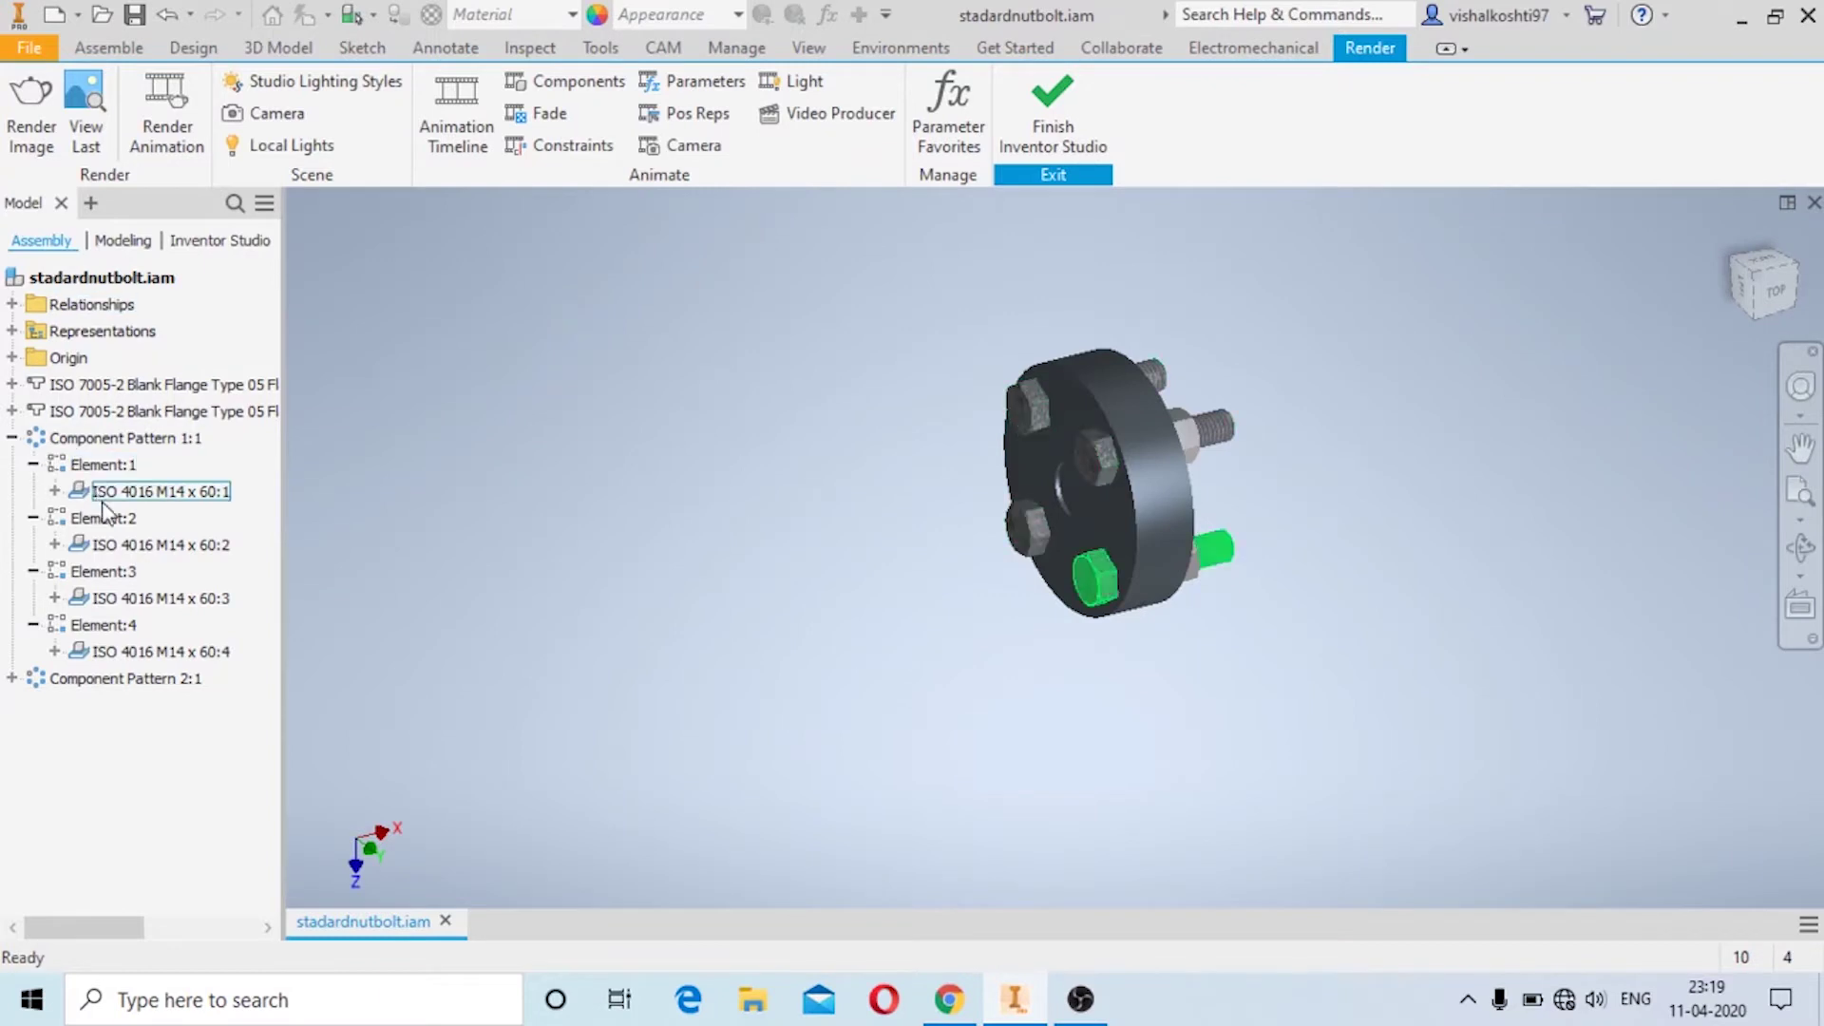
# Suppress constraints Insert:1, Insert:2, Mate:1, Mate:2 and Mate:3, then open the animation timeline
pyautogui.doubleClick(57, 306)
pyautogui.click(98, 331)
pyautogui.keyDown('ctrl'); pyautogui.click(96, 357); pyautogui.keyUp('ctrl')
pyautogui.keyDown('ctrl'); pyautogui.click(94, 383); pyautogui.keyUp('ctrl')
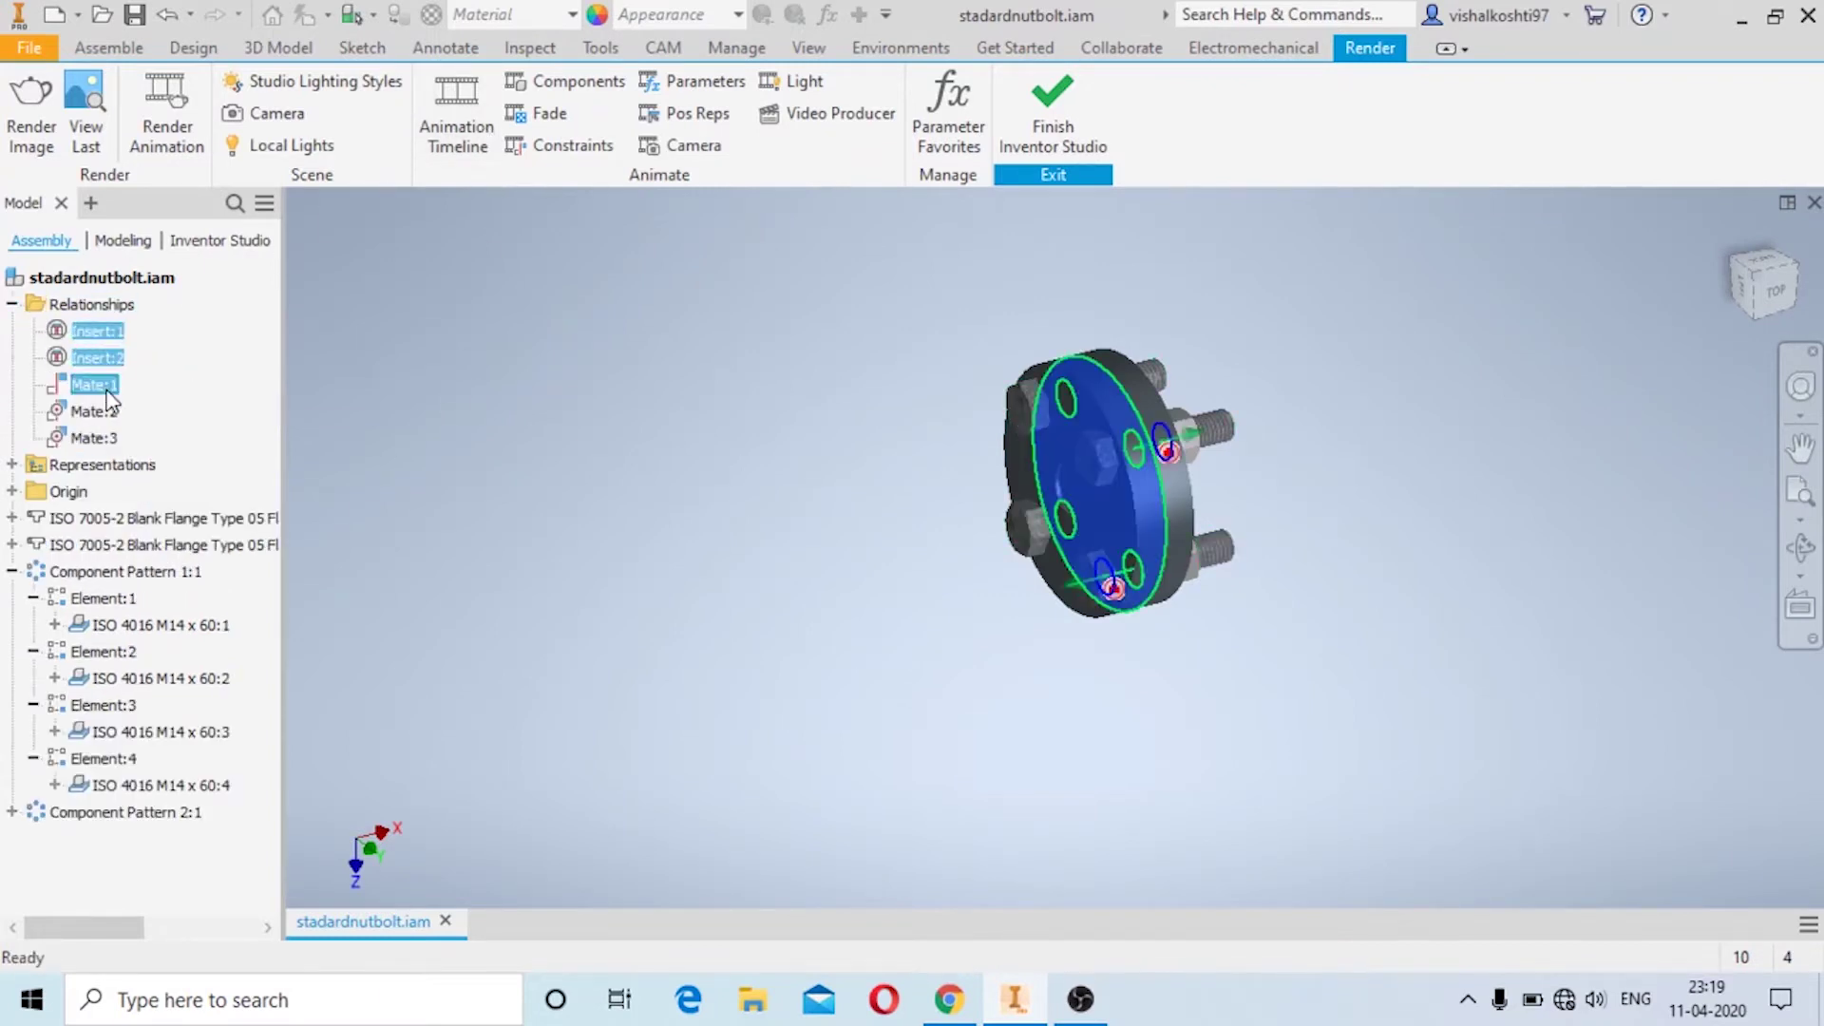
pyautogui.keyDown('ctrl'); pyautogui.click(94, 411); pyautogui.keyUp('ctrl')
pyautogui.keyDown('ctrl'); pyautogui.click(94, 438); pyautogui.keyUp('ctrl')
pyautogui.rightClick(92, 383)
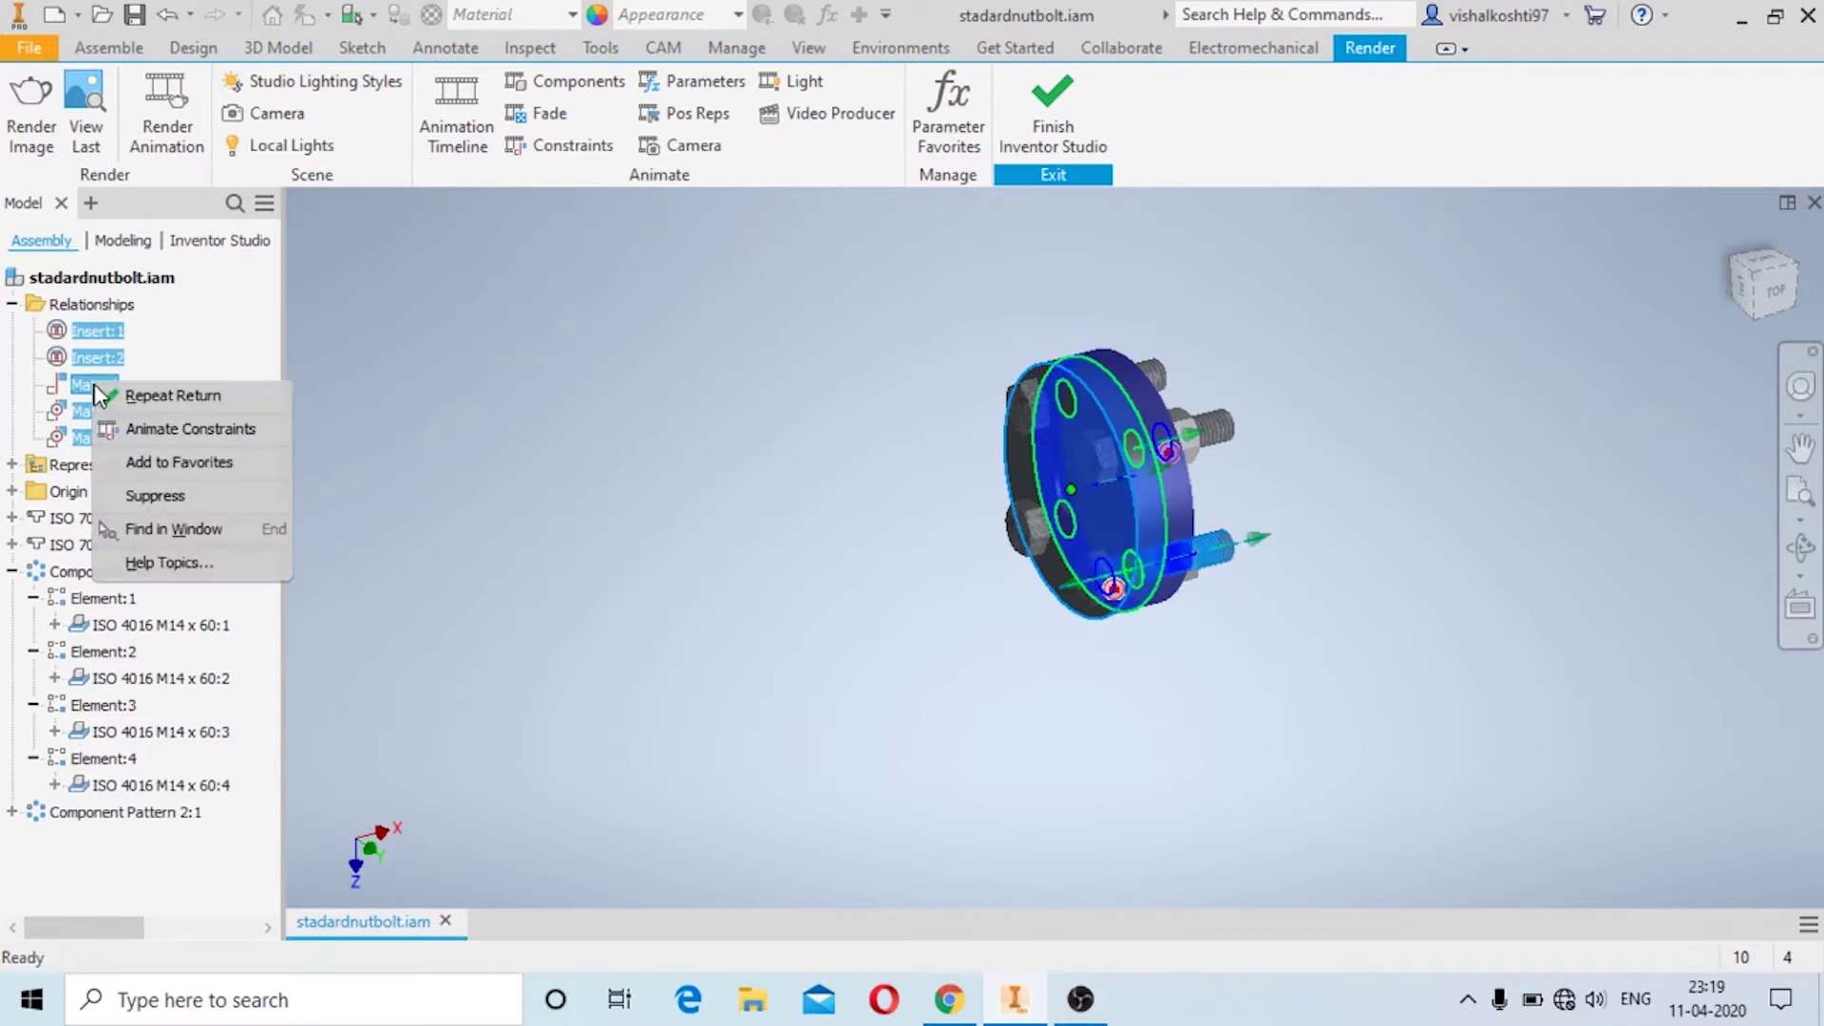
pyautogui.click(174, 498)
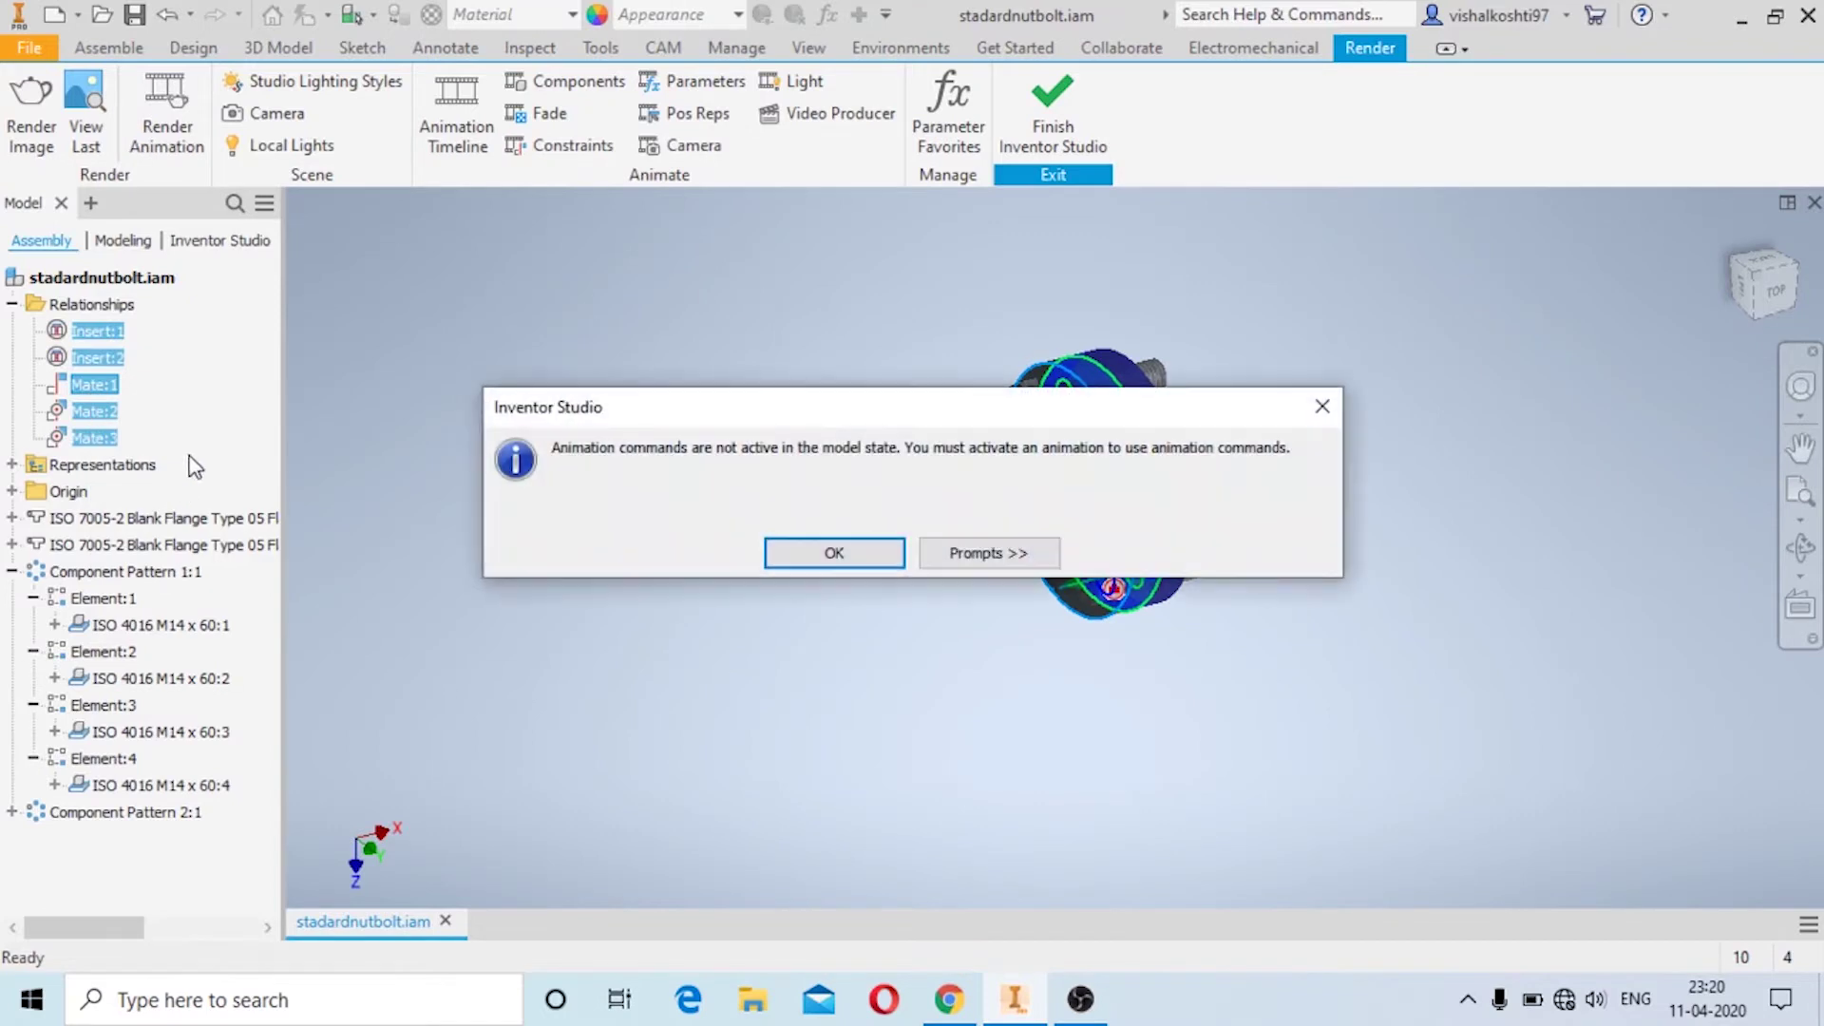
pyautogui.click(814, 559)
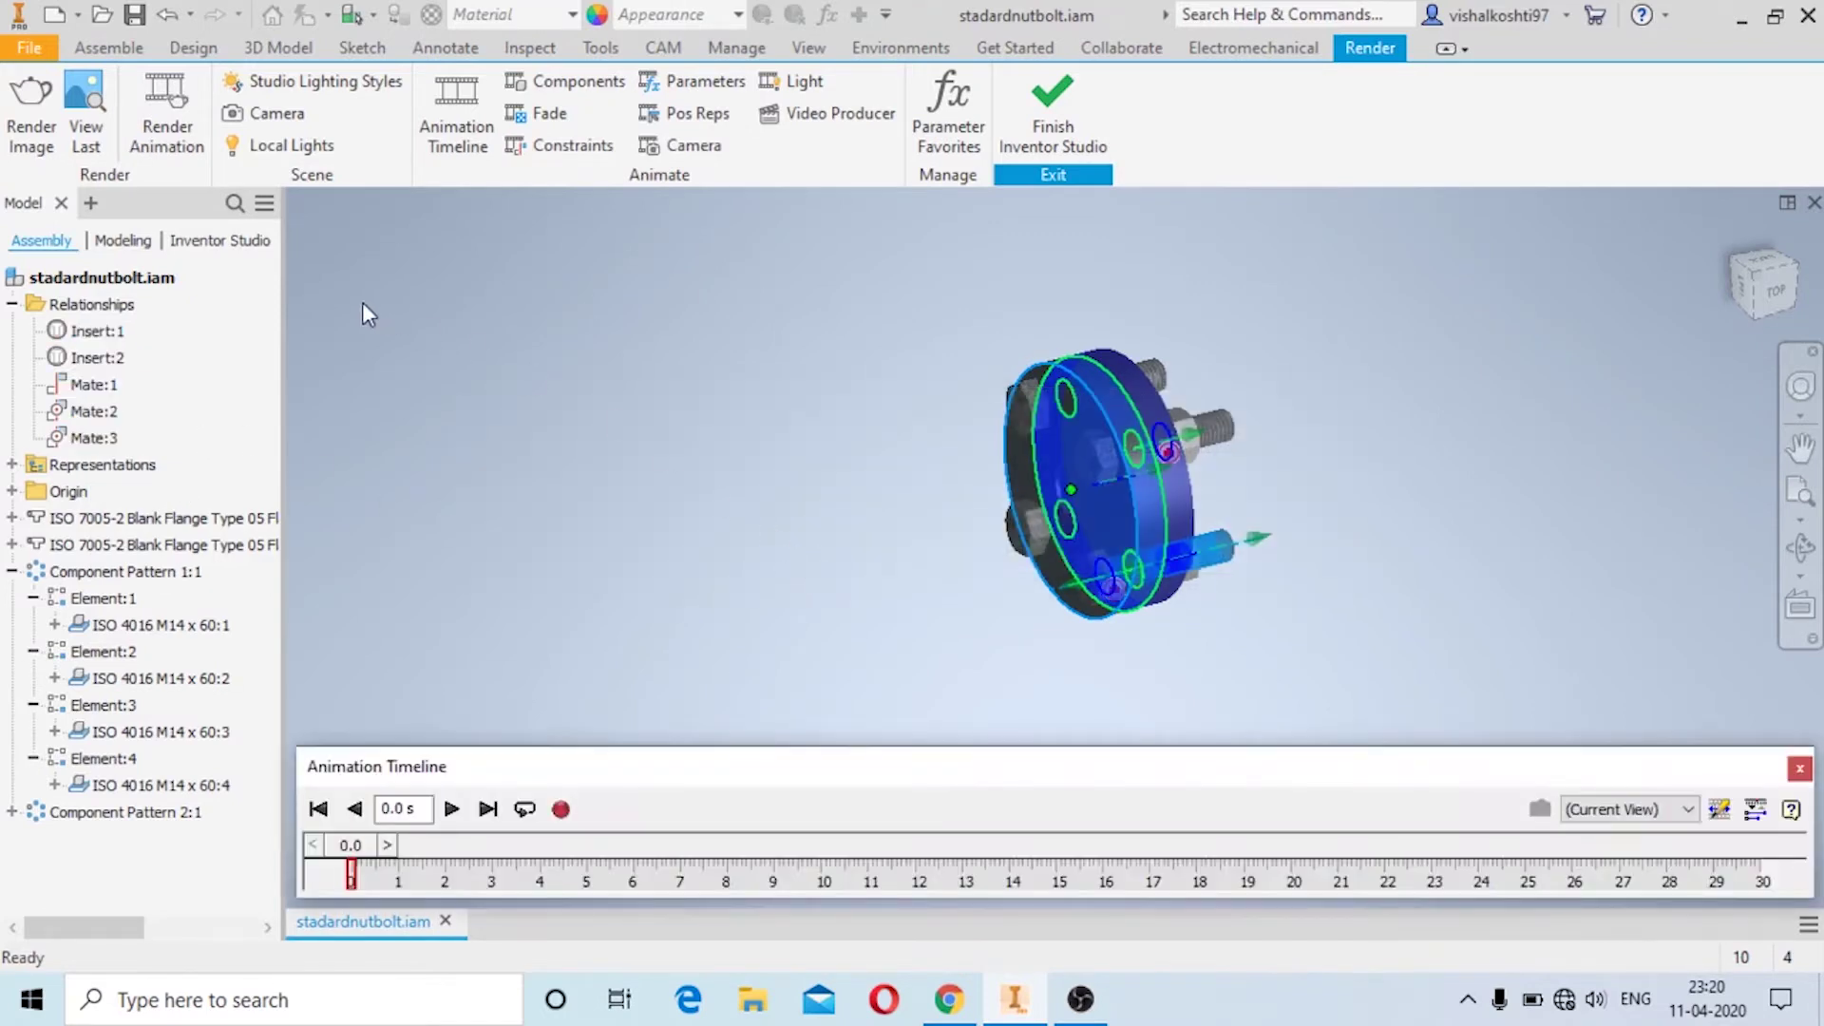
# Start a component animation and expand the four elements of Component Pattern 1:1
pyautogui.click(247, 249)
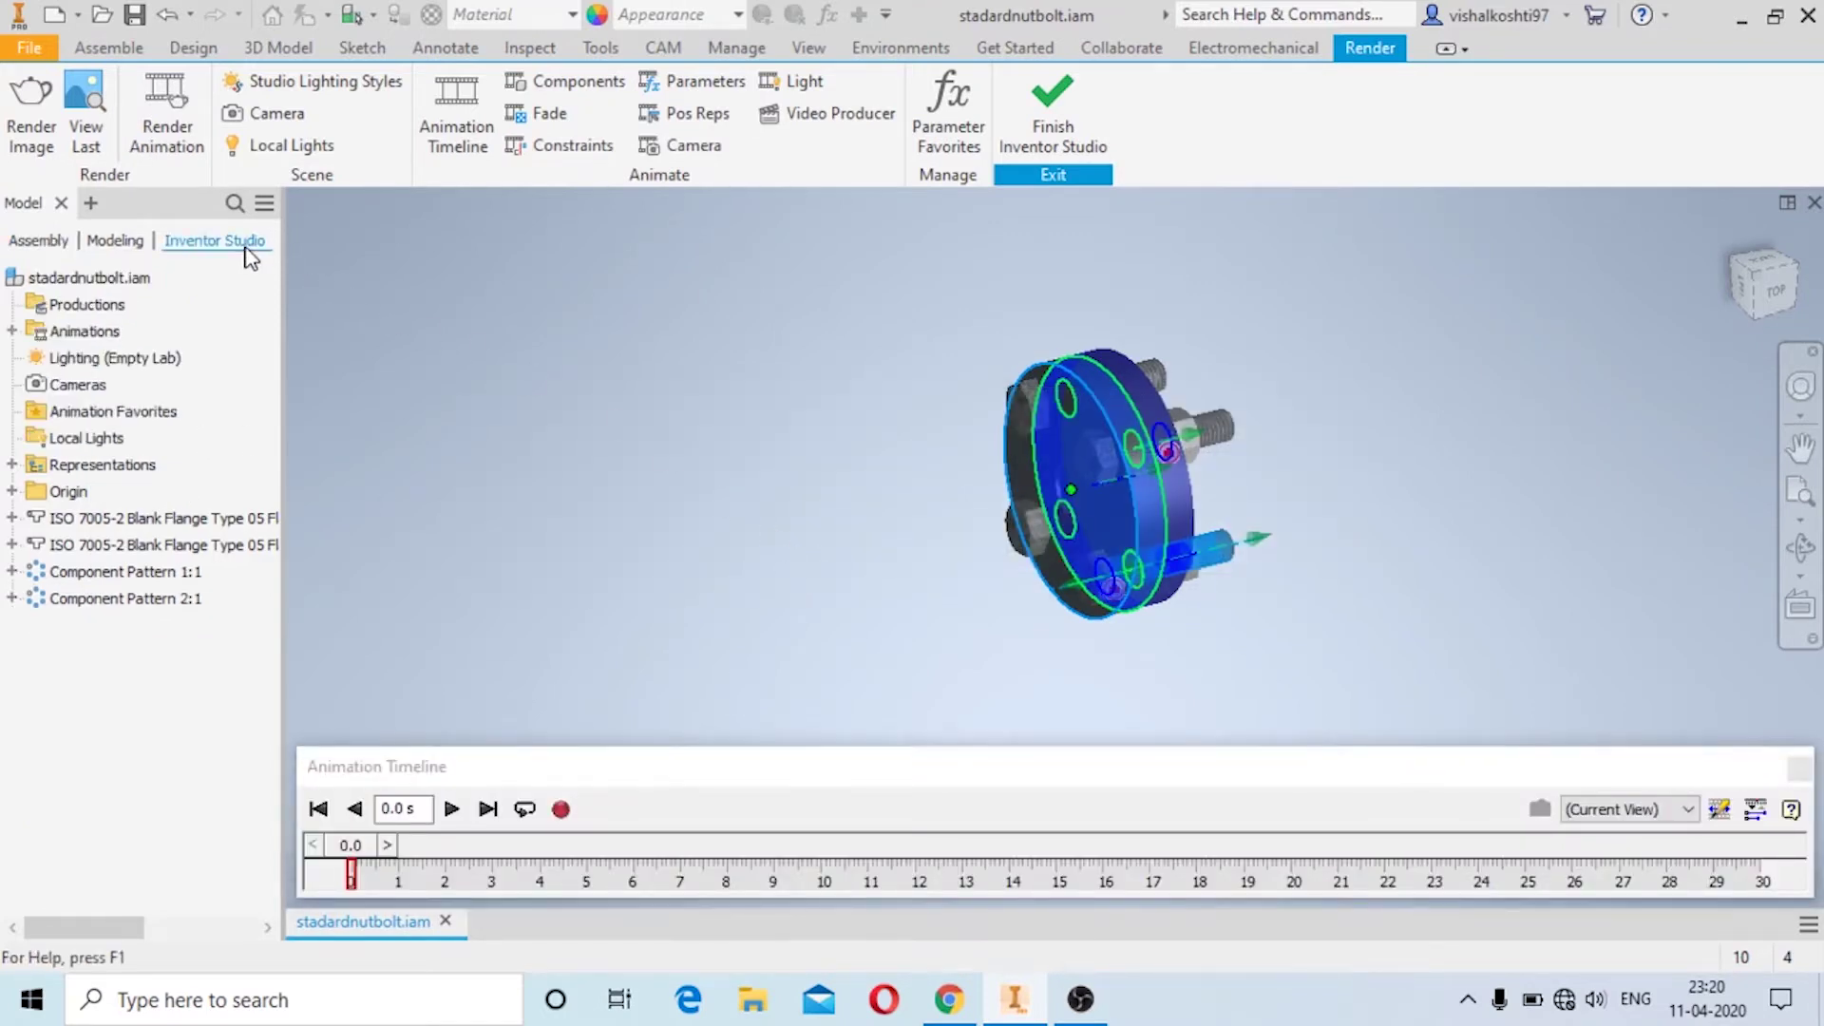
pyautogui.click(622, 91)
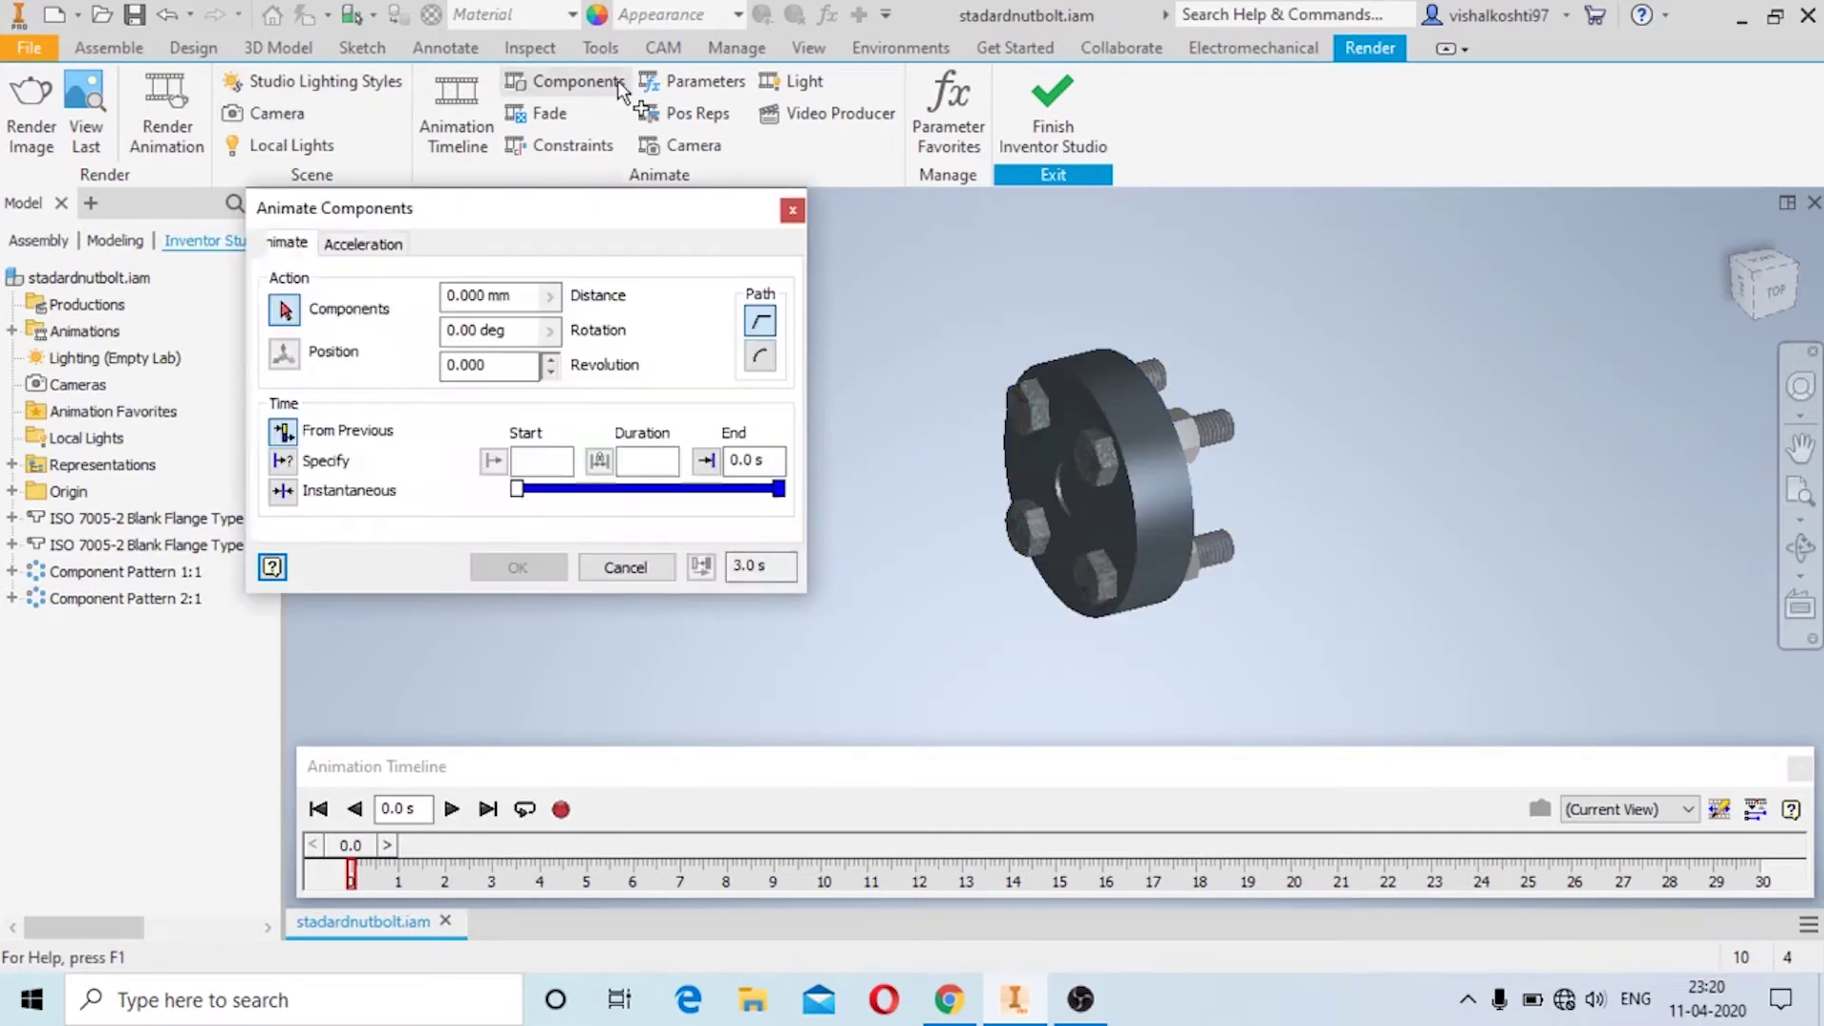
pyautogui.click(12, 571)
pyautogui.click(33, 598)
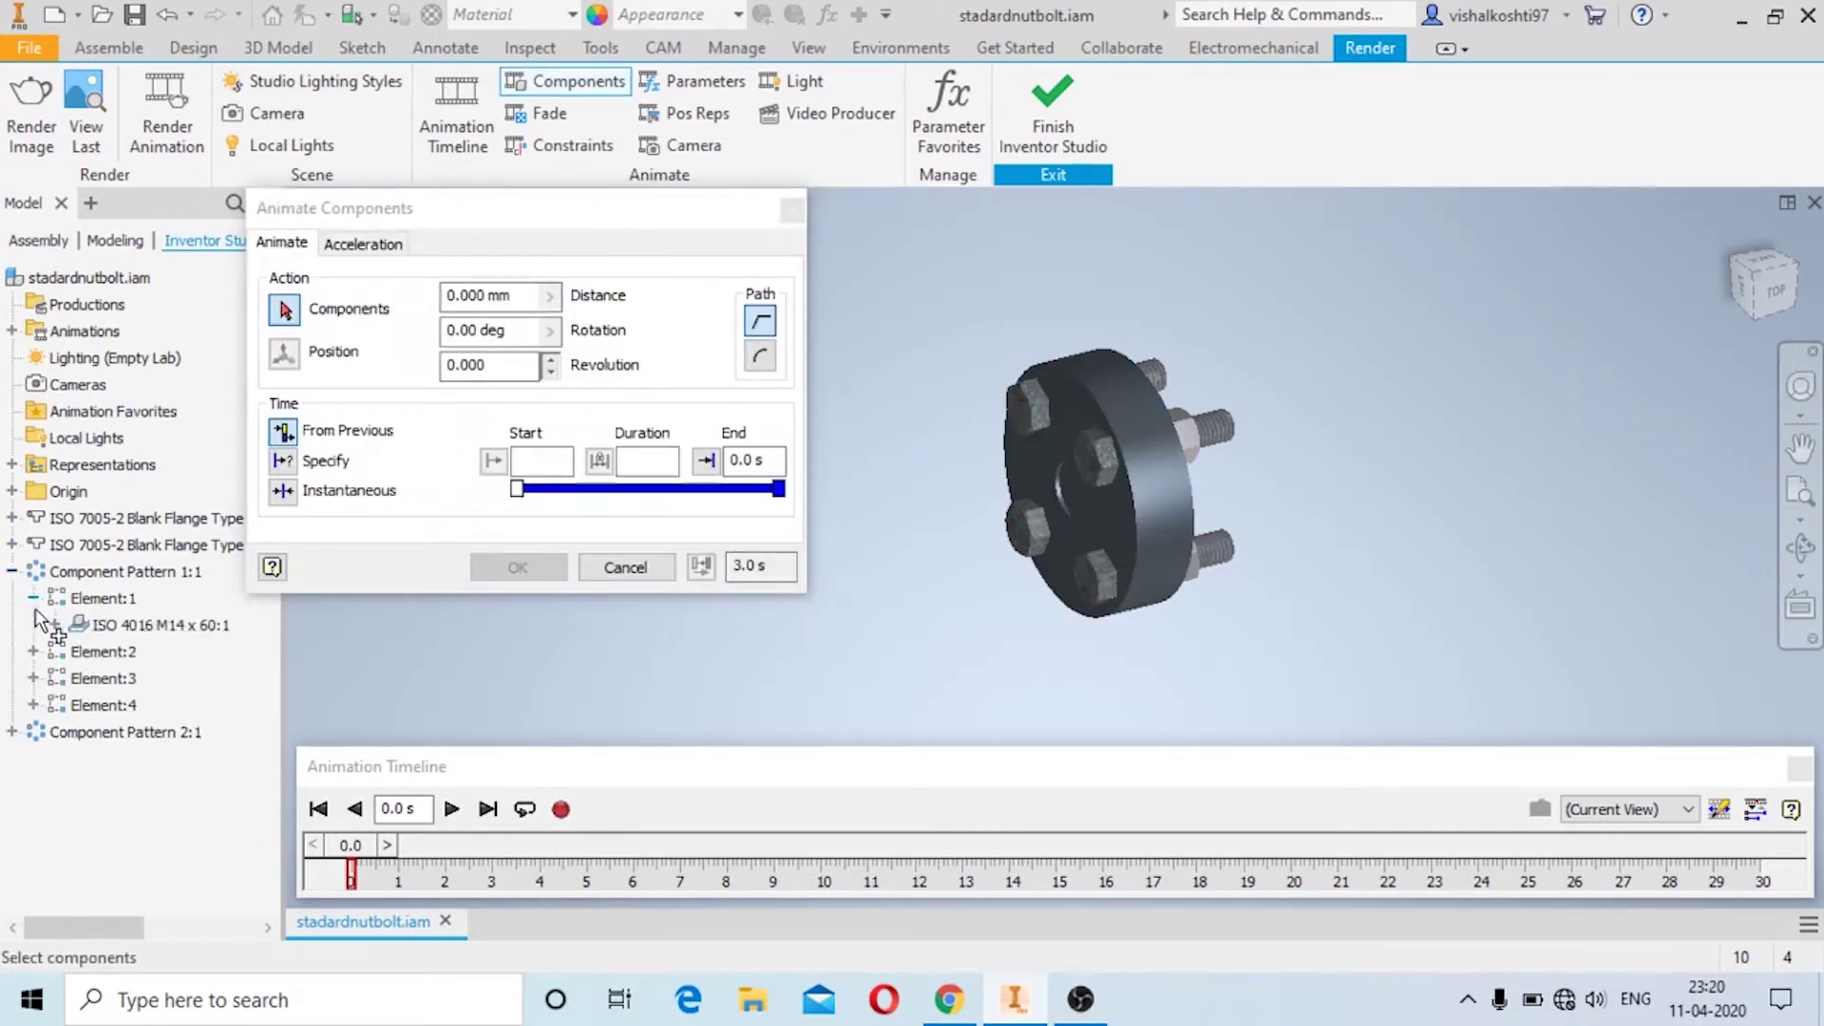
pyautogui.click(33, 651)
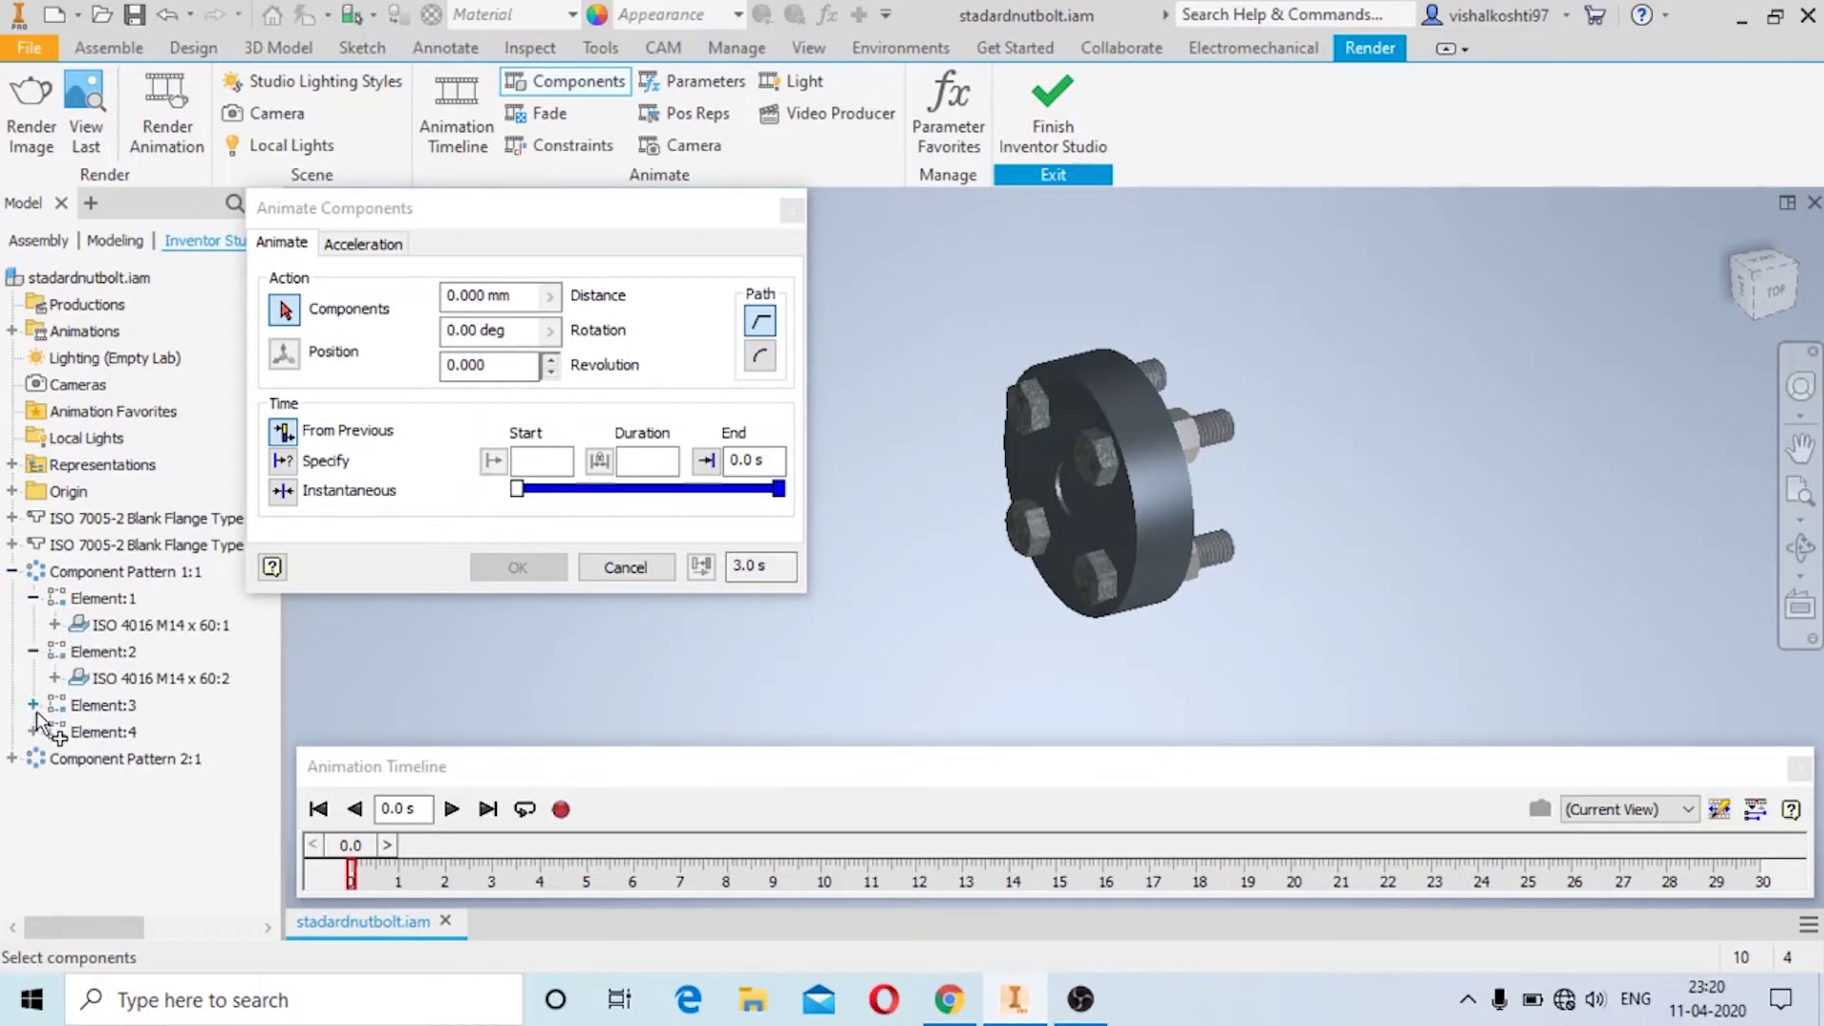
pyautogui.click(33, 704)
pyautogui.click(33, 758)
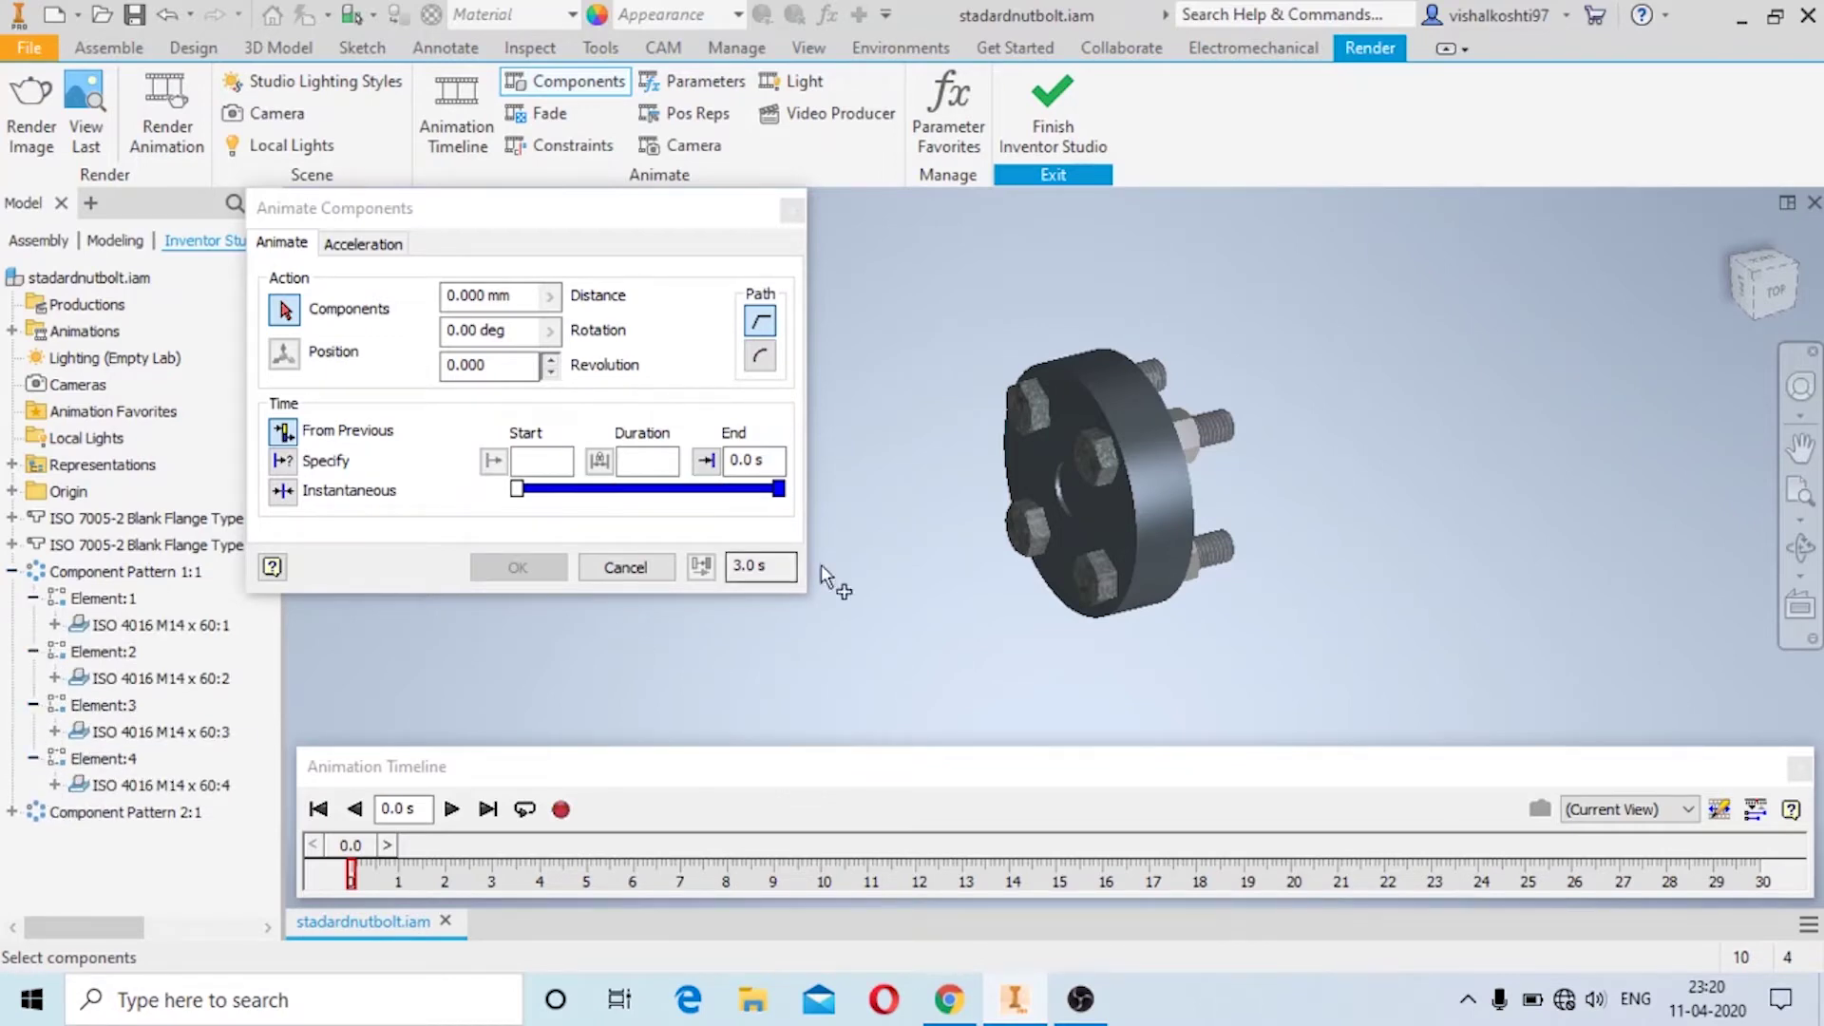
# Select the four ISO 4016 M14 x 60 bolts as the components to animate
pyautogui.click(708, 462)
pyautogui.click(291, 317)
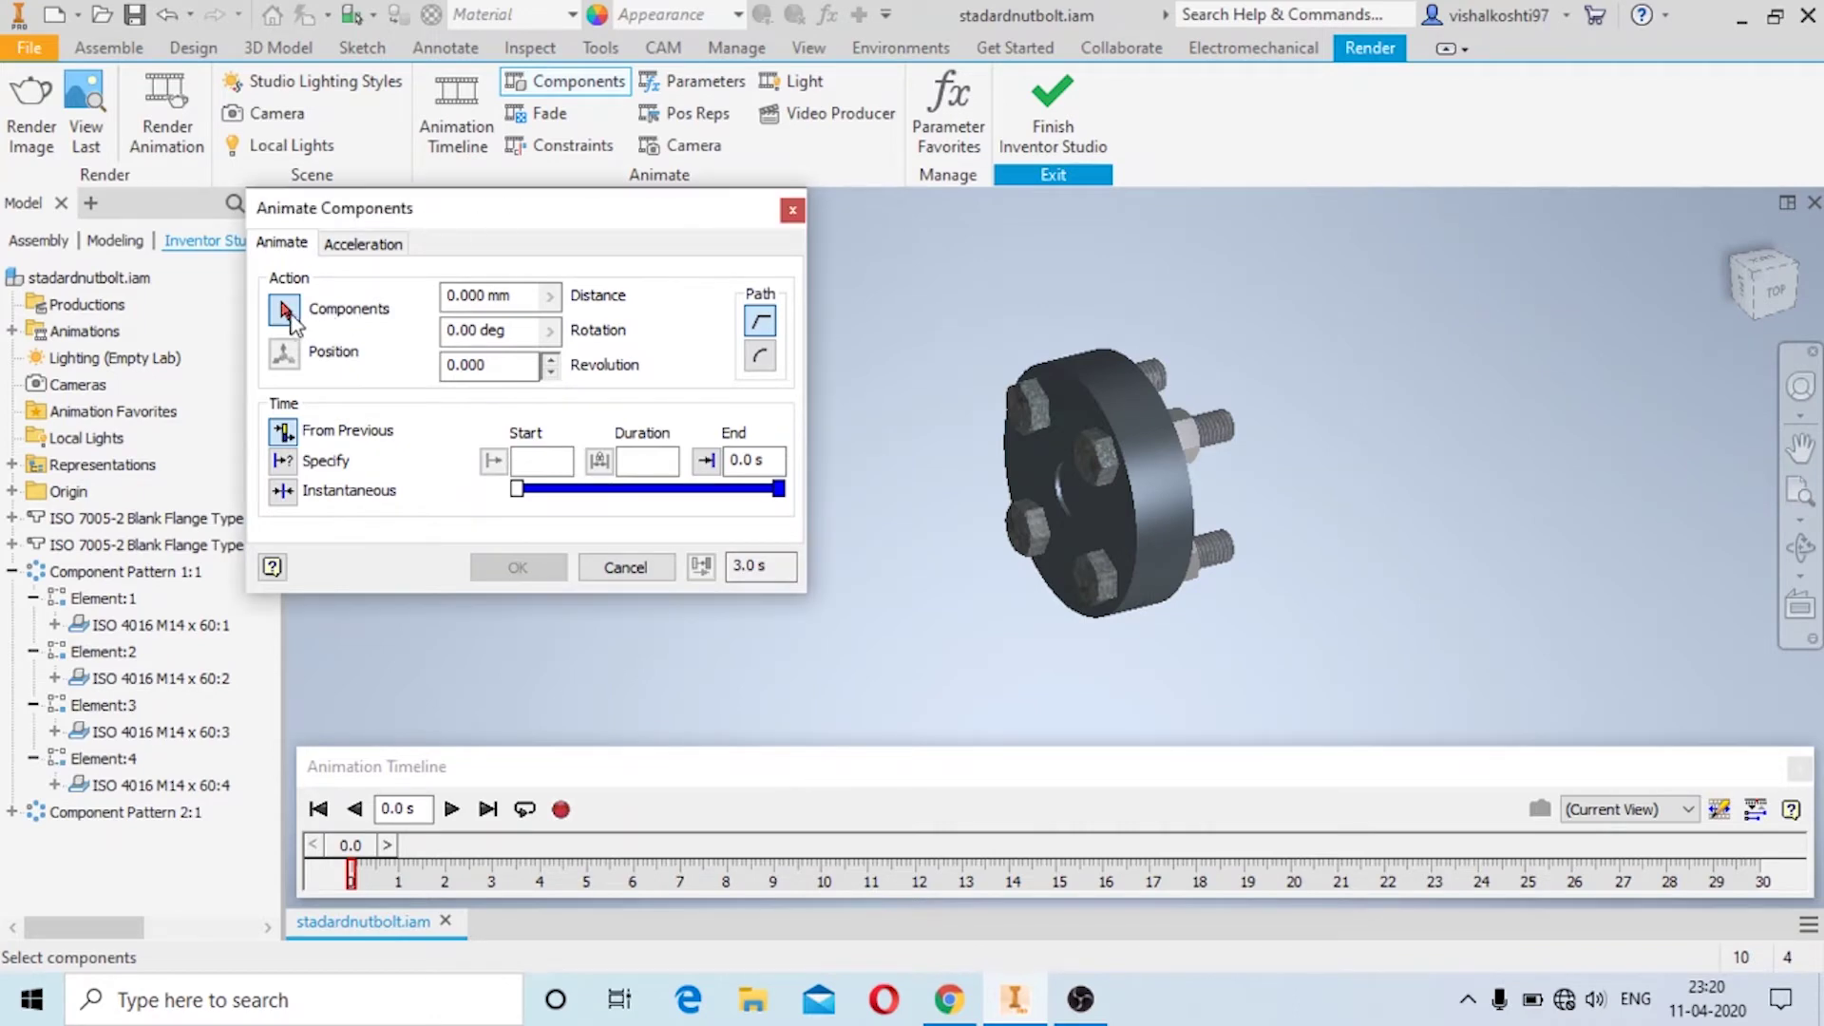
pyautogui.click(187, 625)
pyautogui.click(187, 679)
pyautogui.click(187, 732)
pyautogui.click(185, 777)
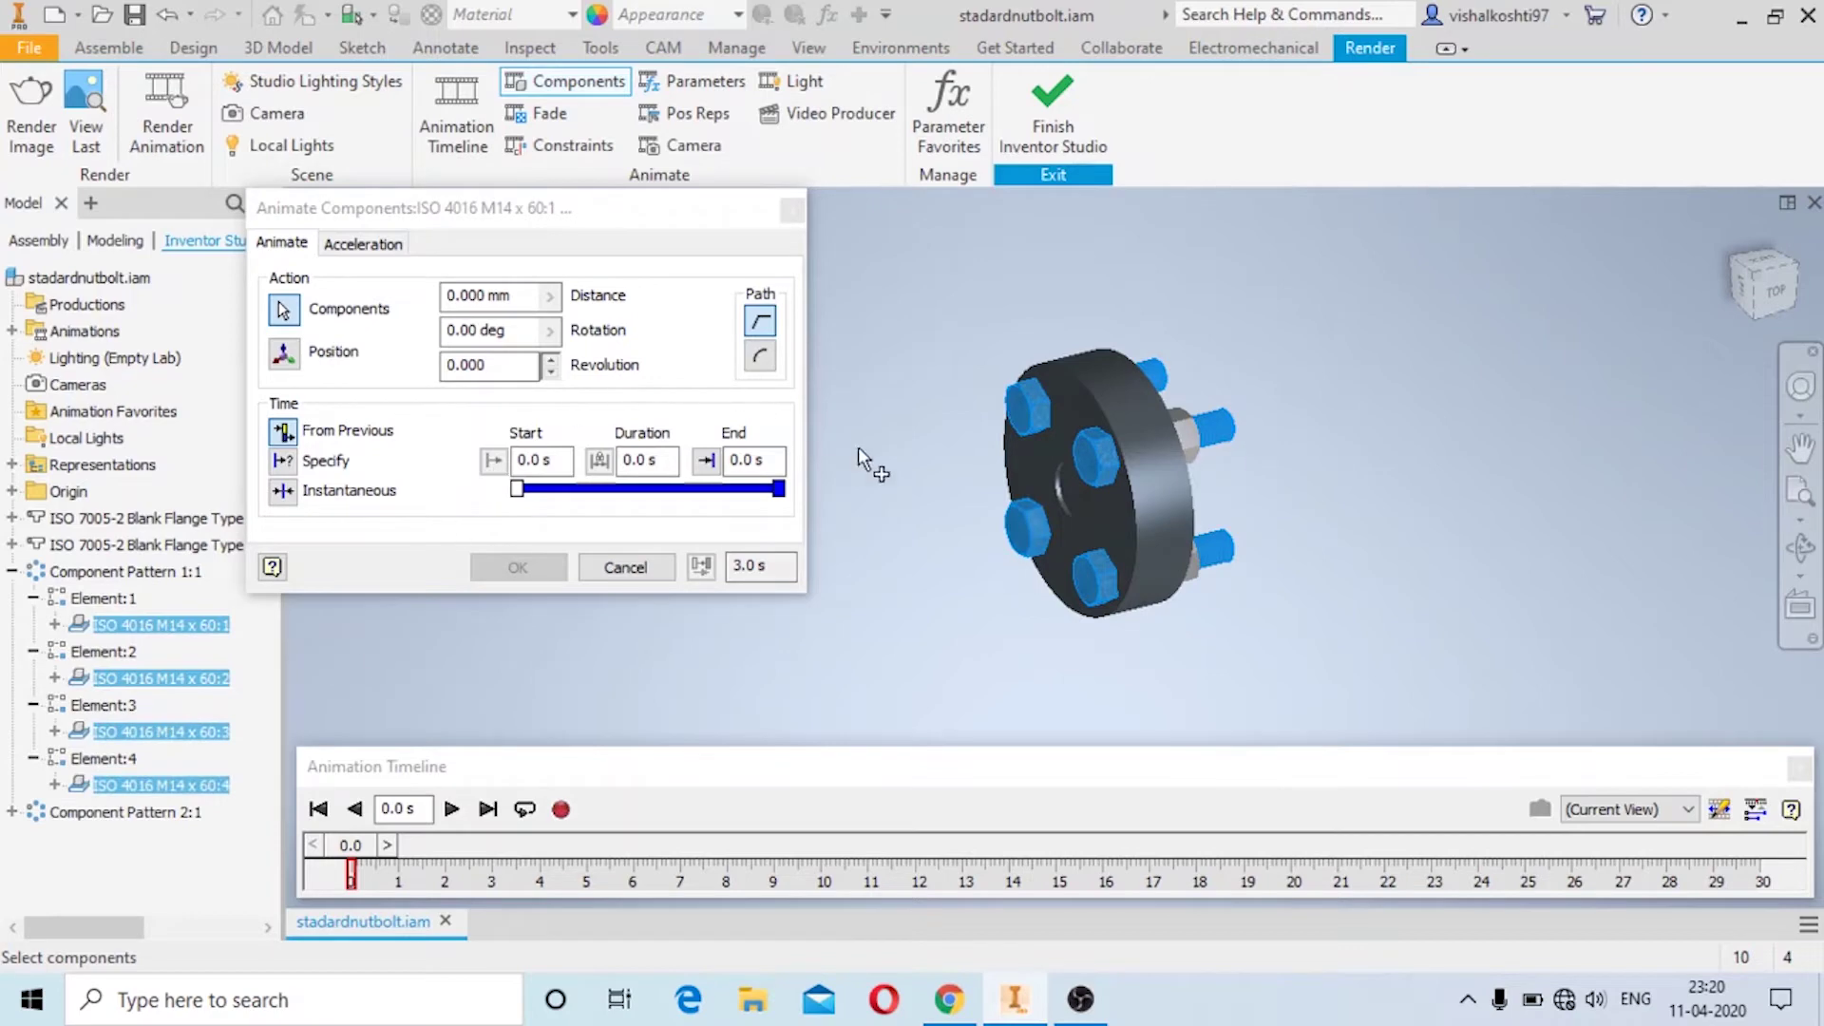
# Move the four bolts 190.878 mm out of the flange, ending the action at 3 s
pyautogui.click(282, 355)
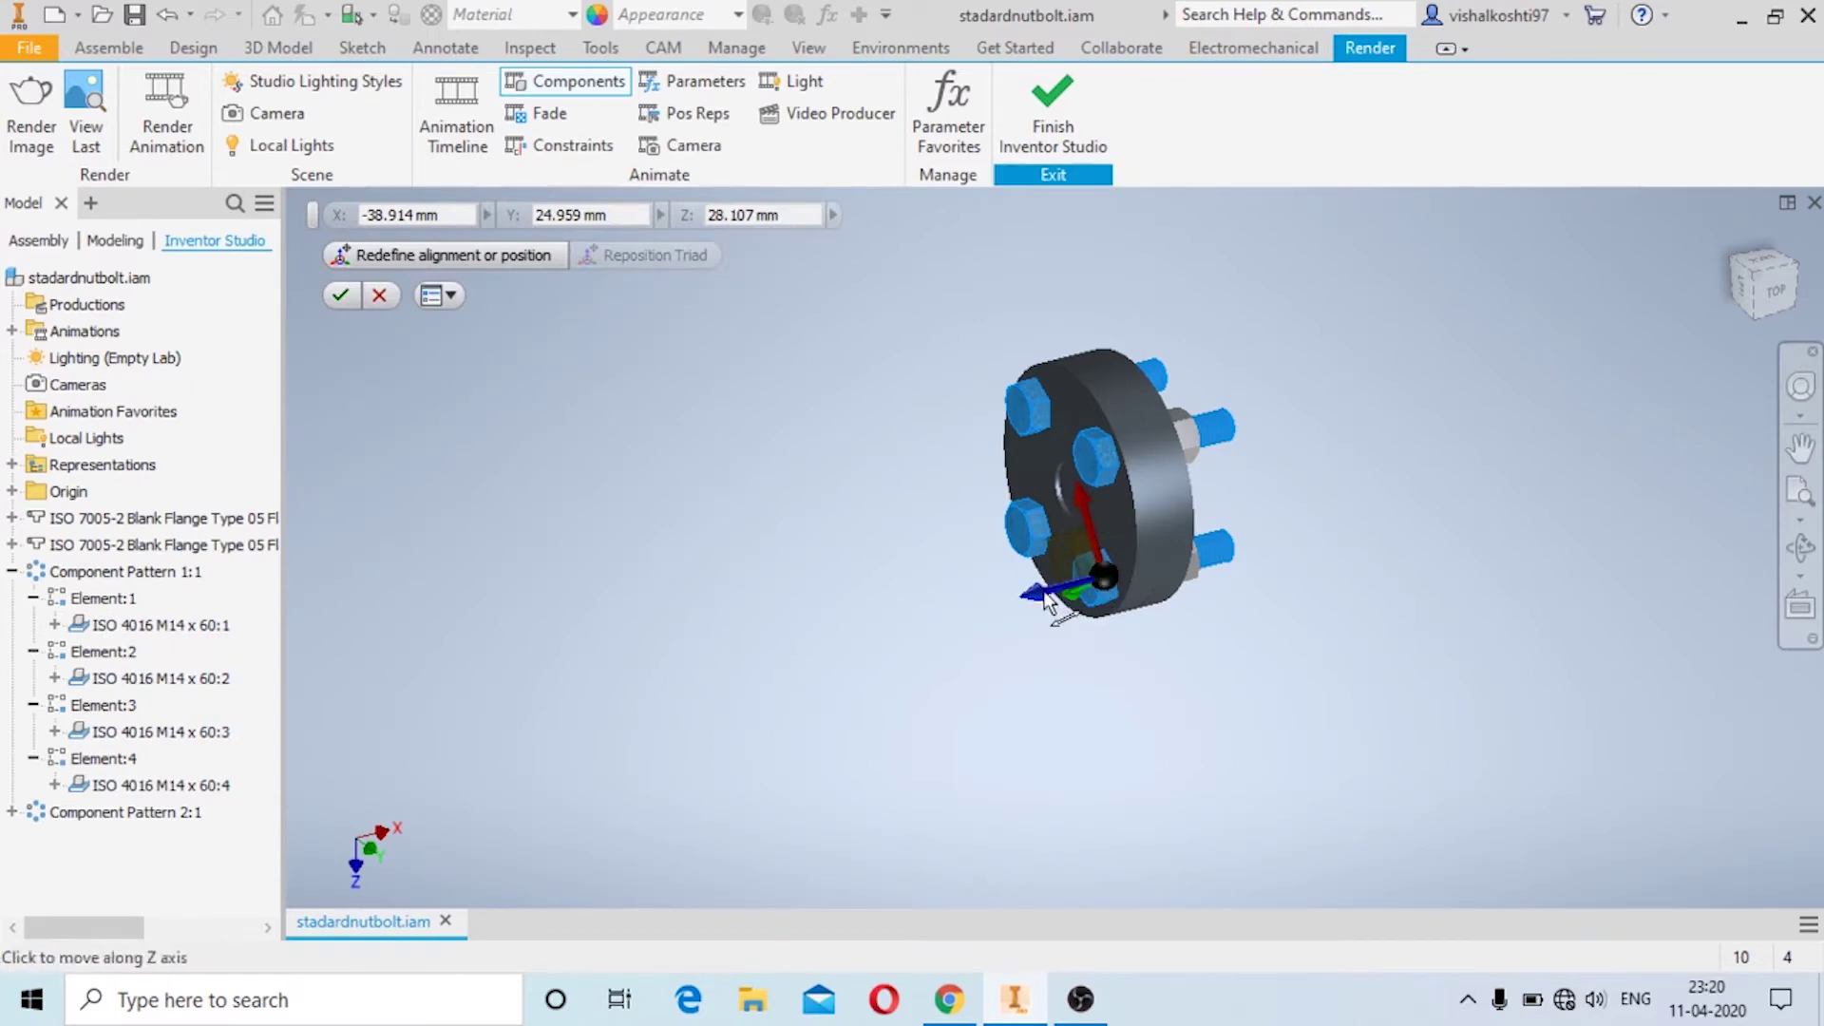
pyautogui.moveTo(1042, 601); pyautogui.dragTo(655, 717)
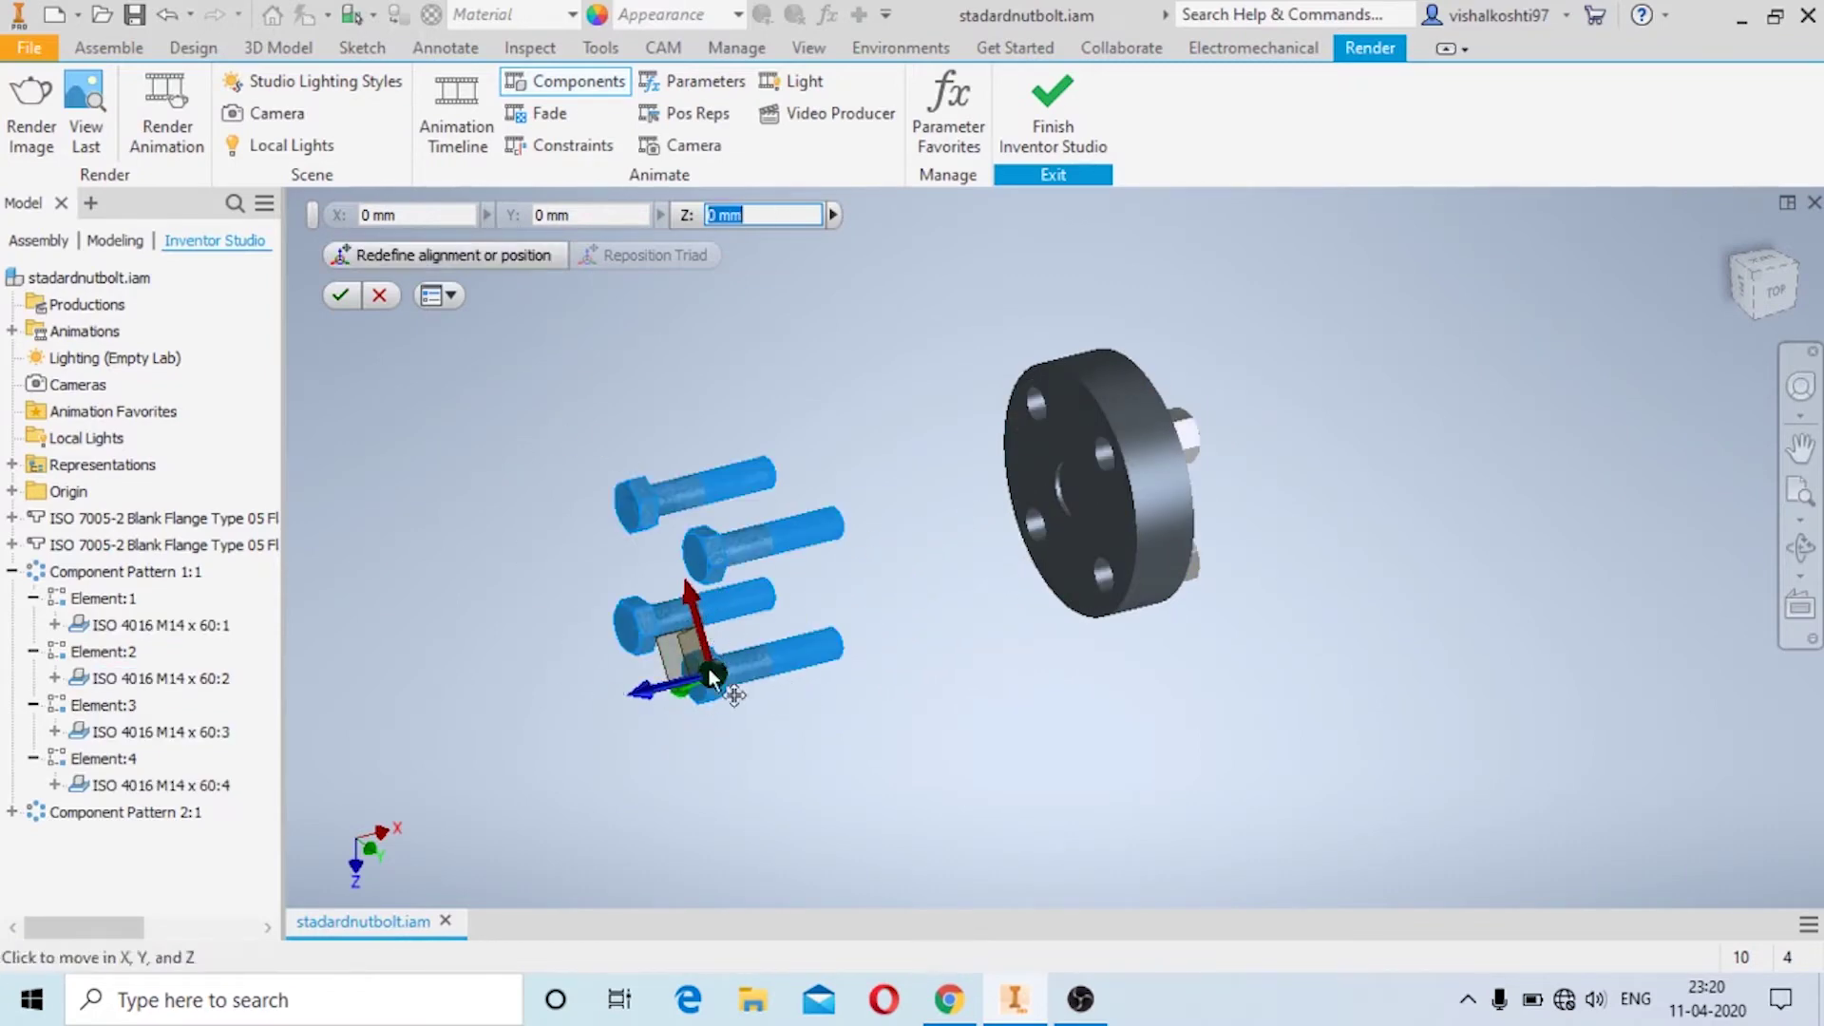
pyautogui.moveTo(692, 601); pyautogui.dragTo(682, 570)
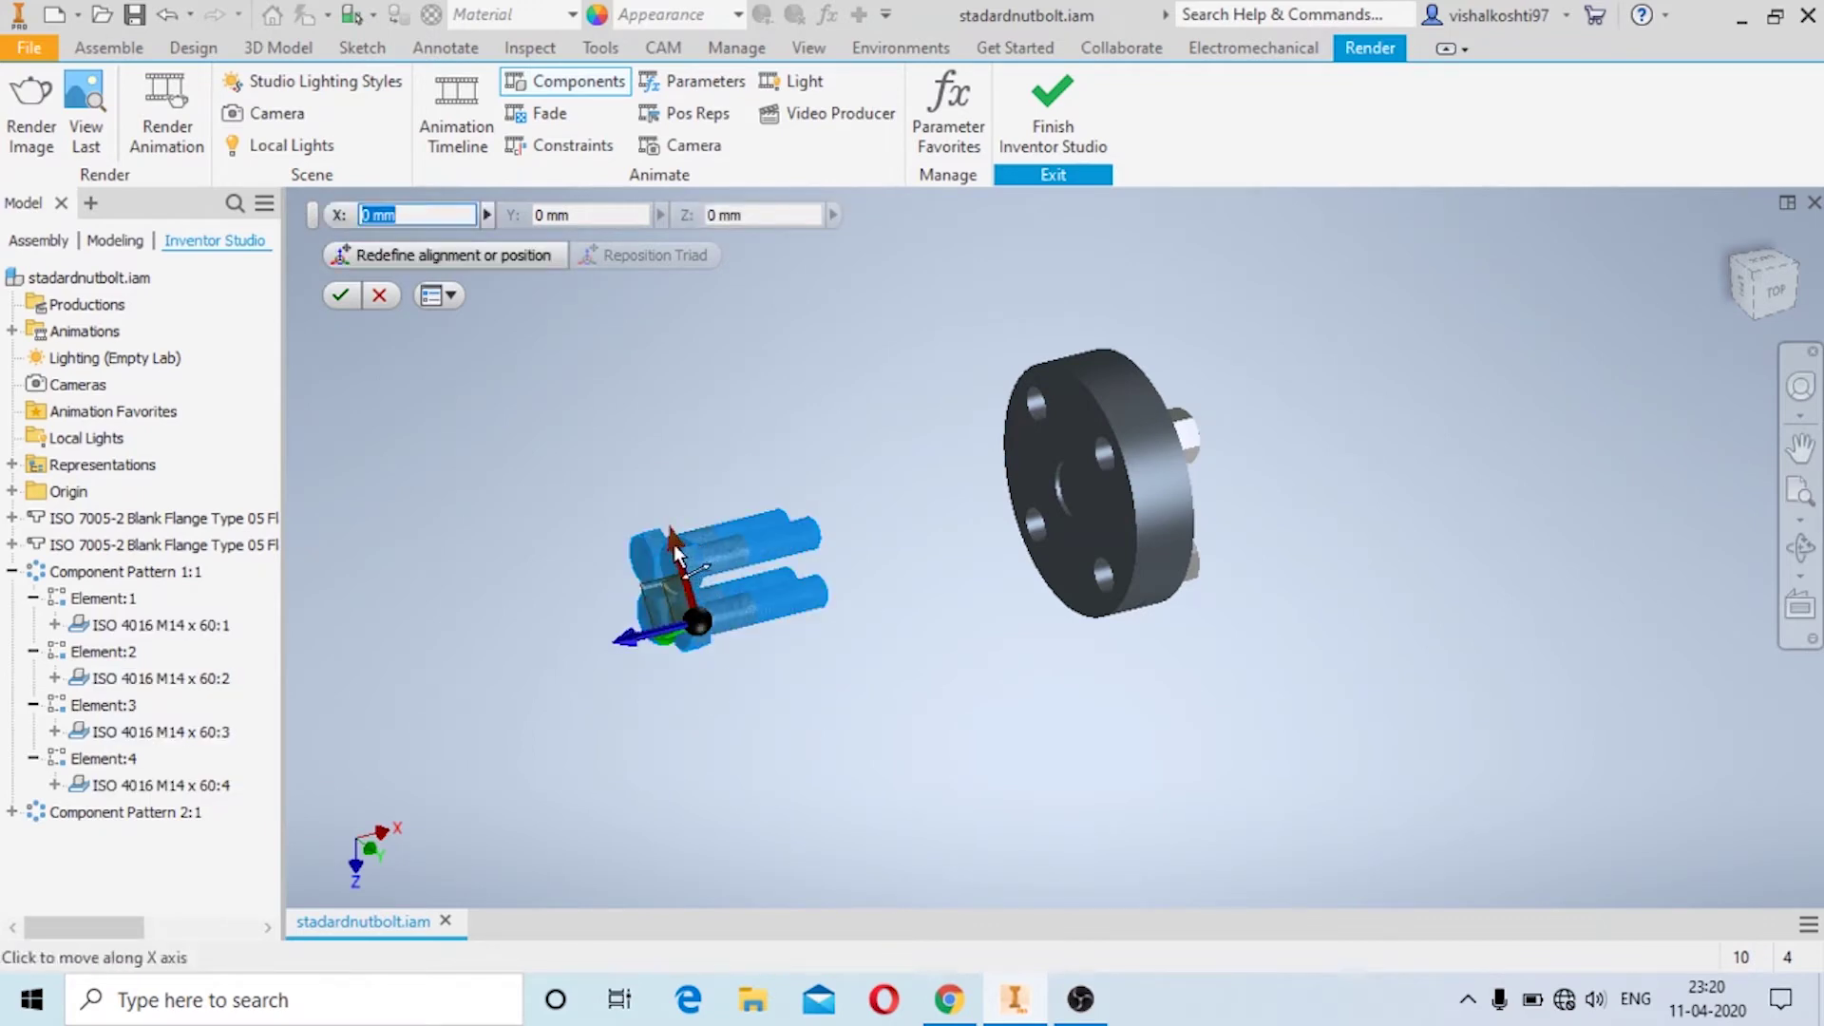
pyautogui.moveTo(688, 560); pyautogui.dragTo(757, 447)
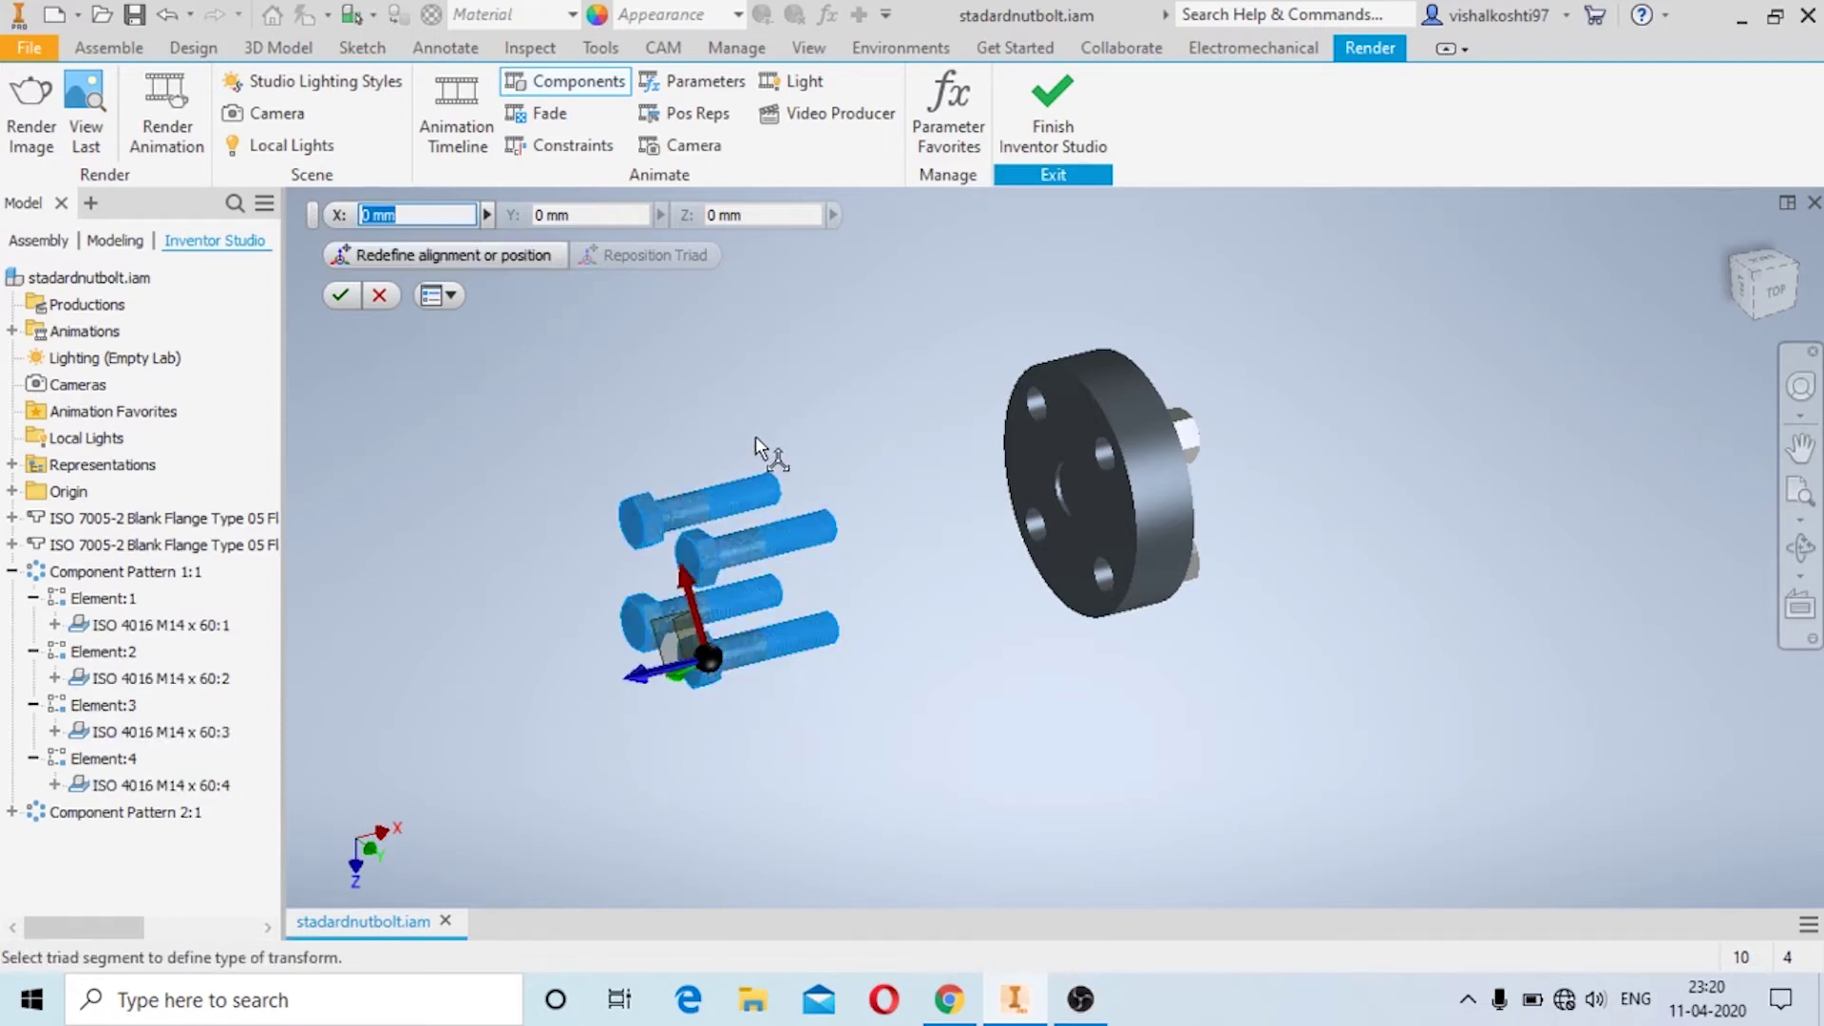
pyautogui.click(335, 298)
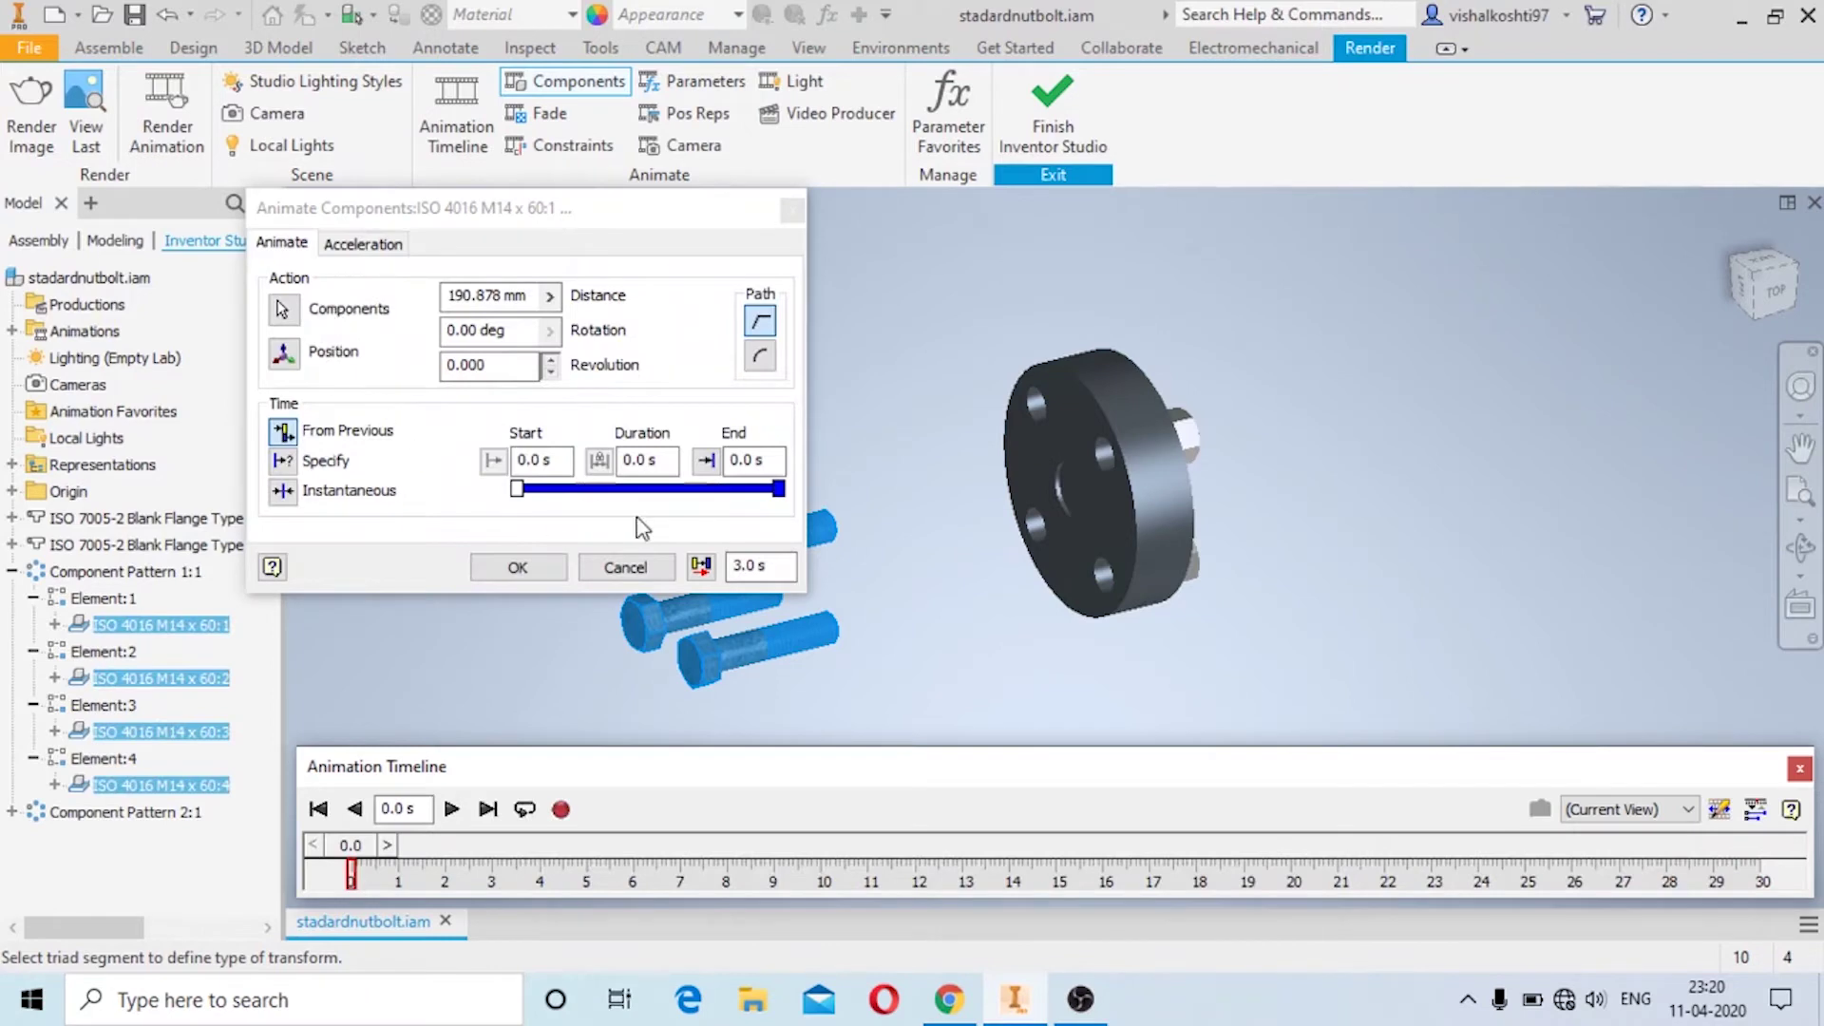
pyautogui.click(755, 460)
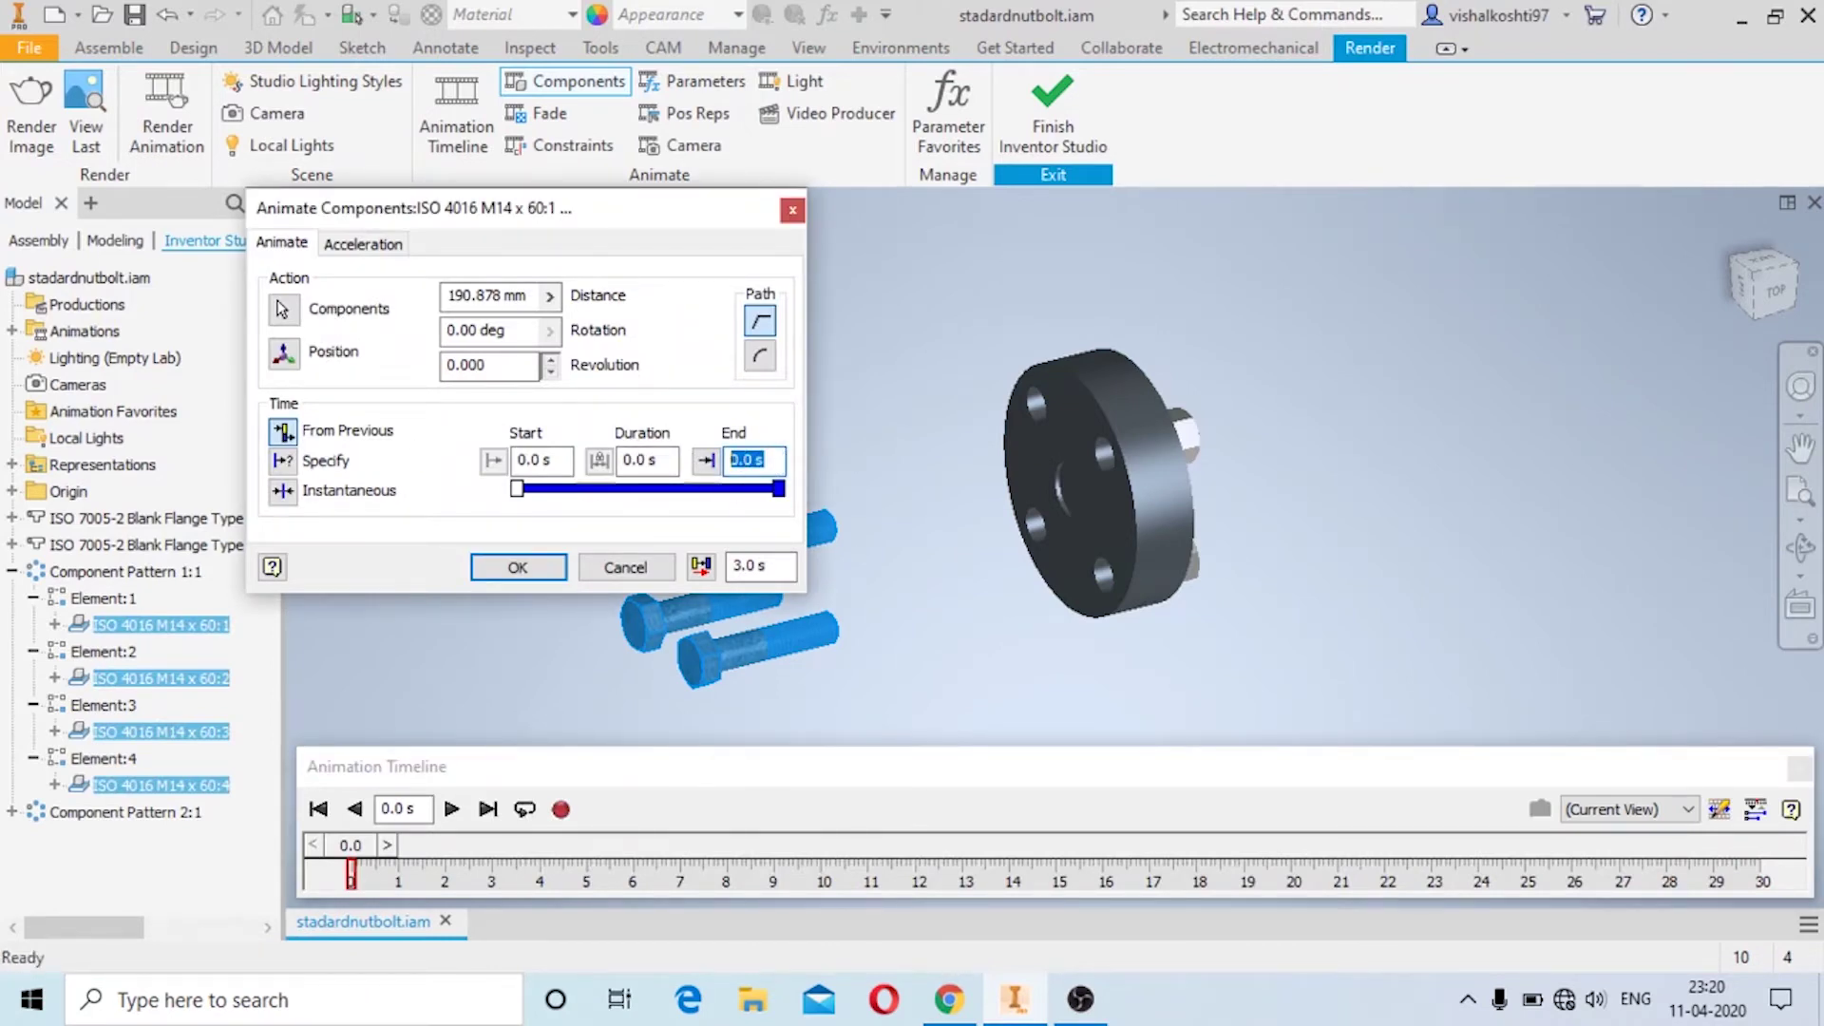
pyautogui.write('3')
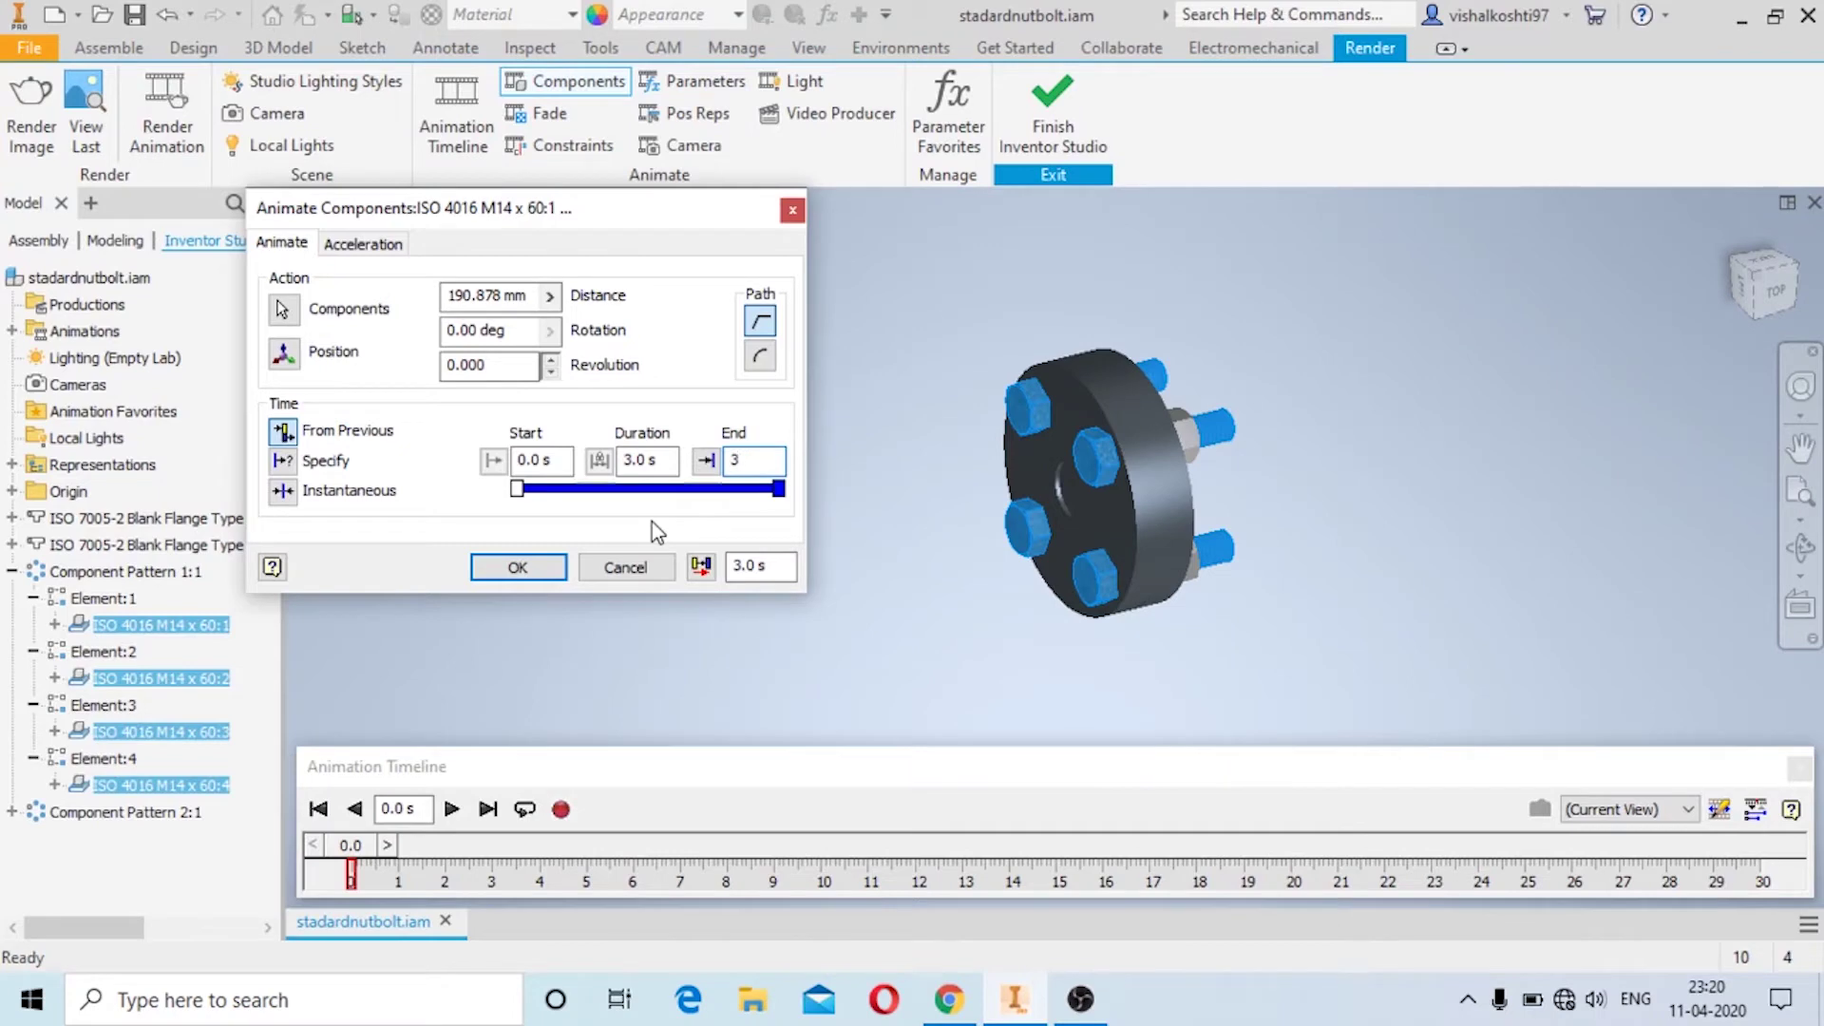
pyautogui.click(523, 566)
# Play back the bolt slide-out from the start, then begin a new component animation at 3.5 s
pyautogui.click(321, 810)
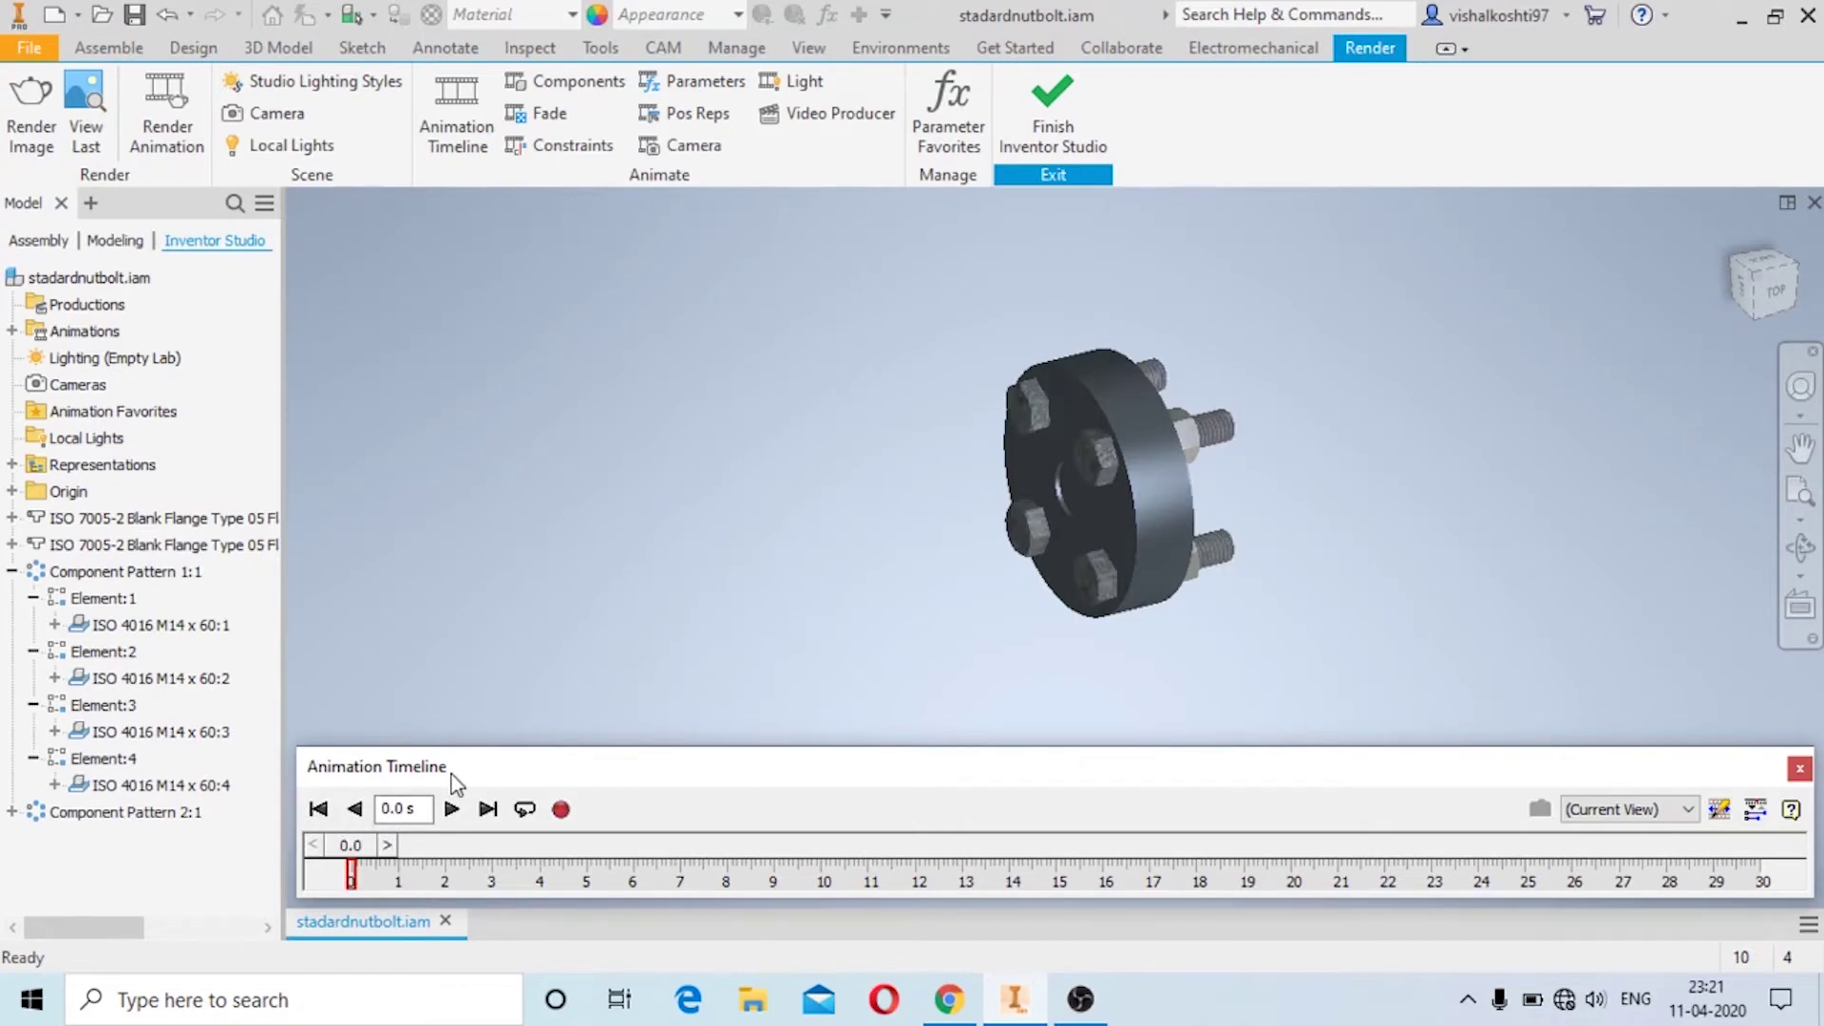
pyautogui.click(1800, 768)
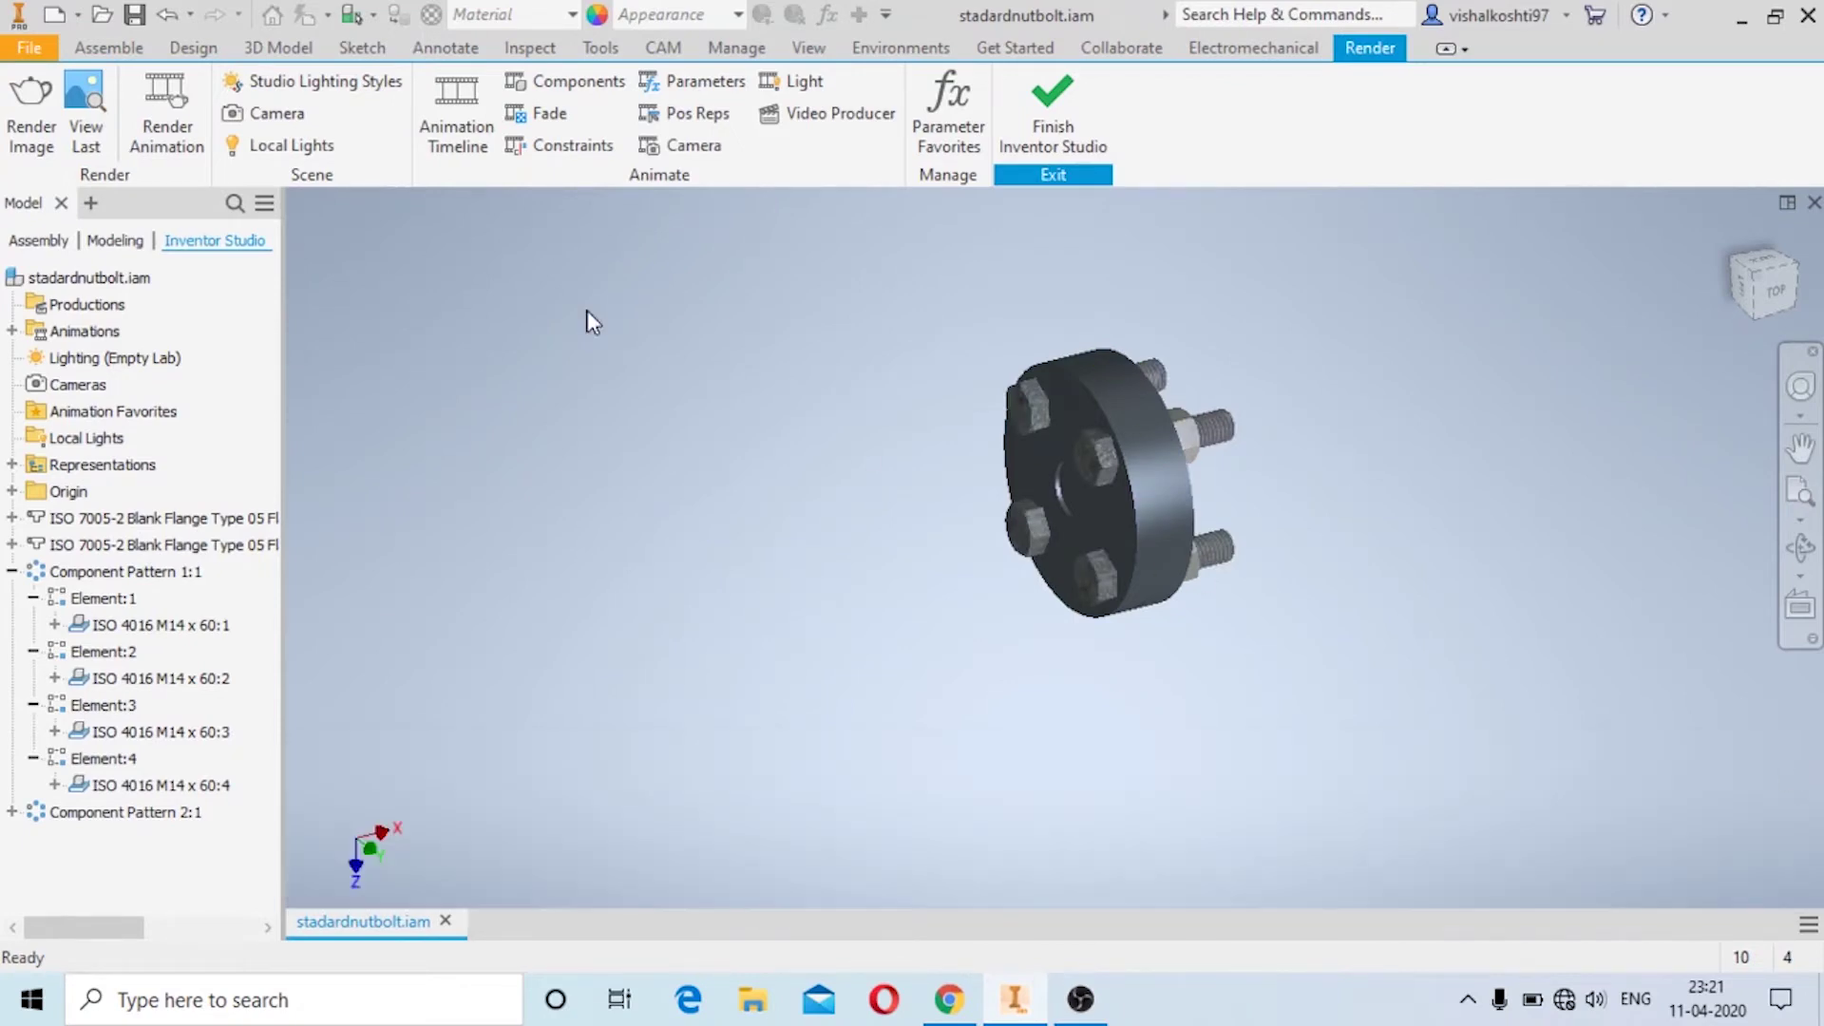
pyautogui.click(459, 141)
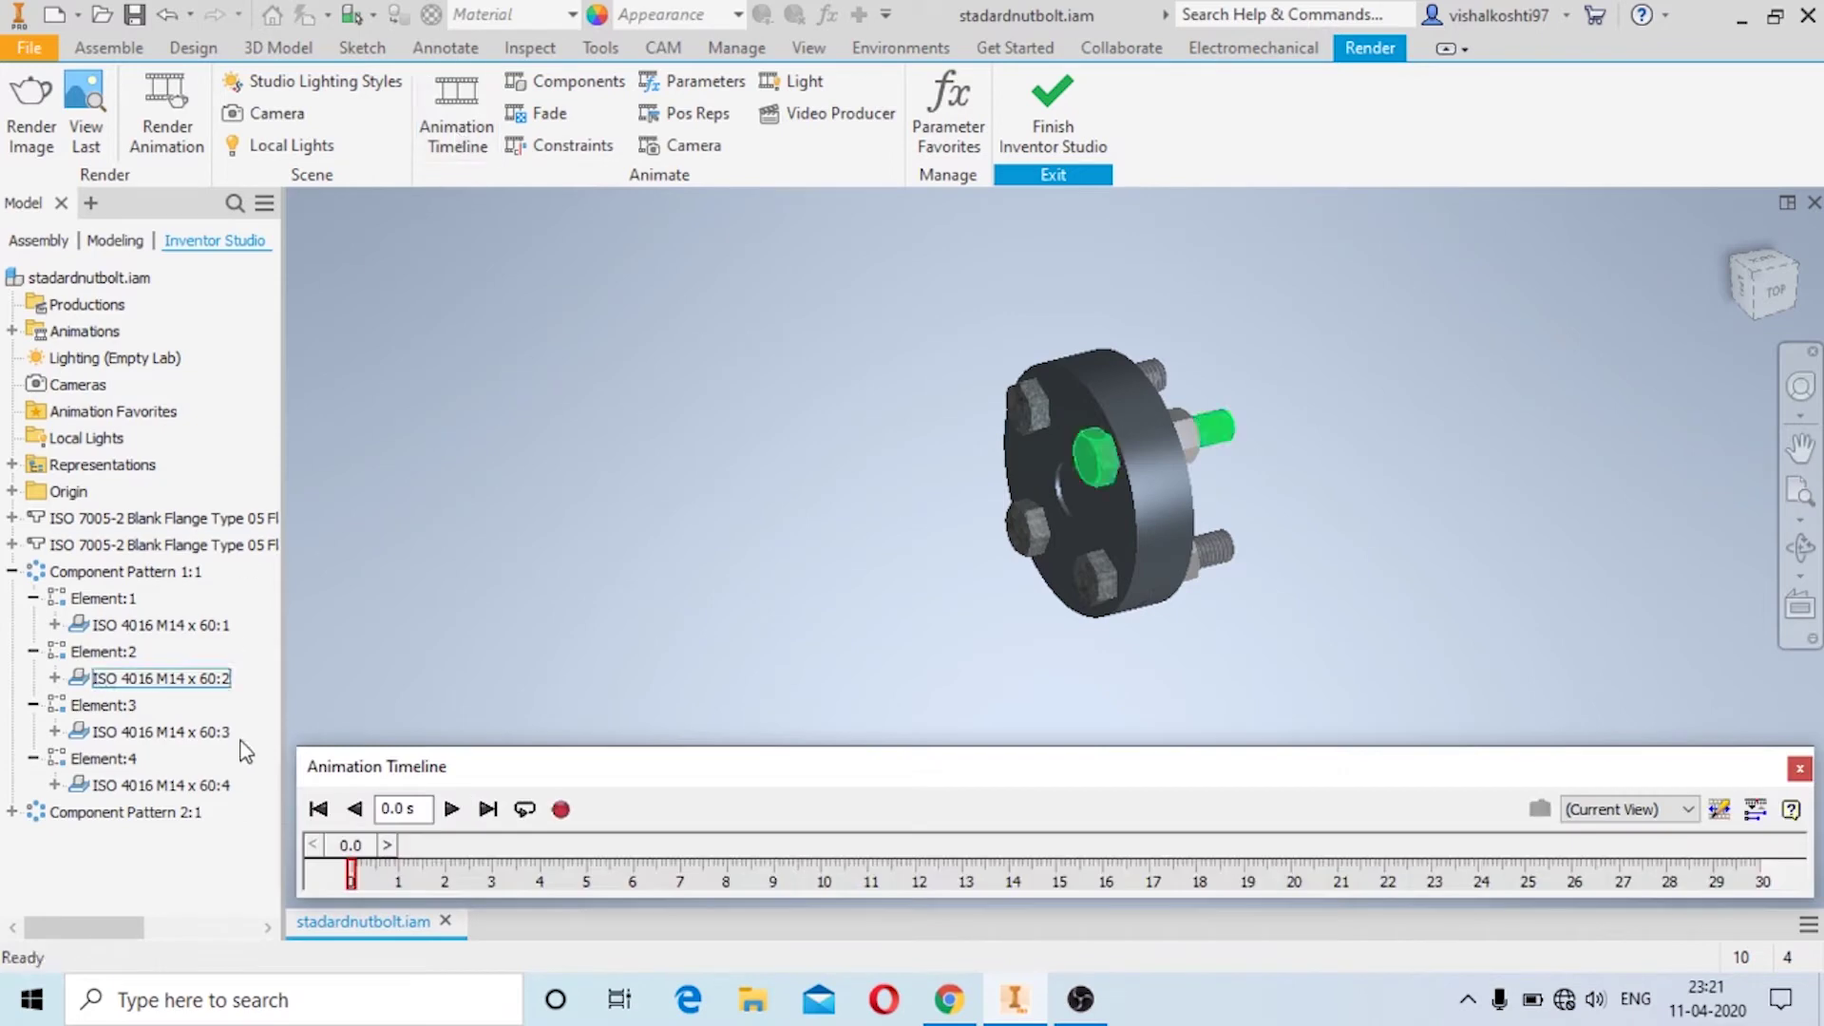
pyautogui.click(452, 810)
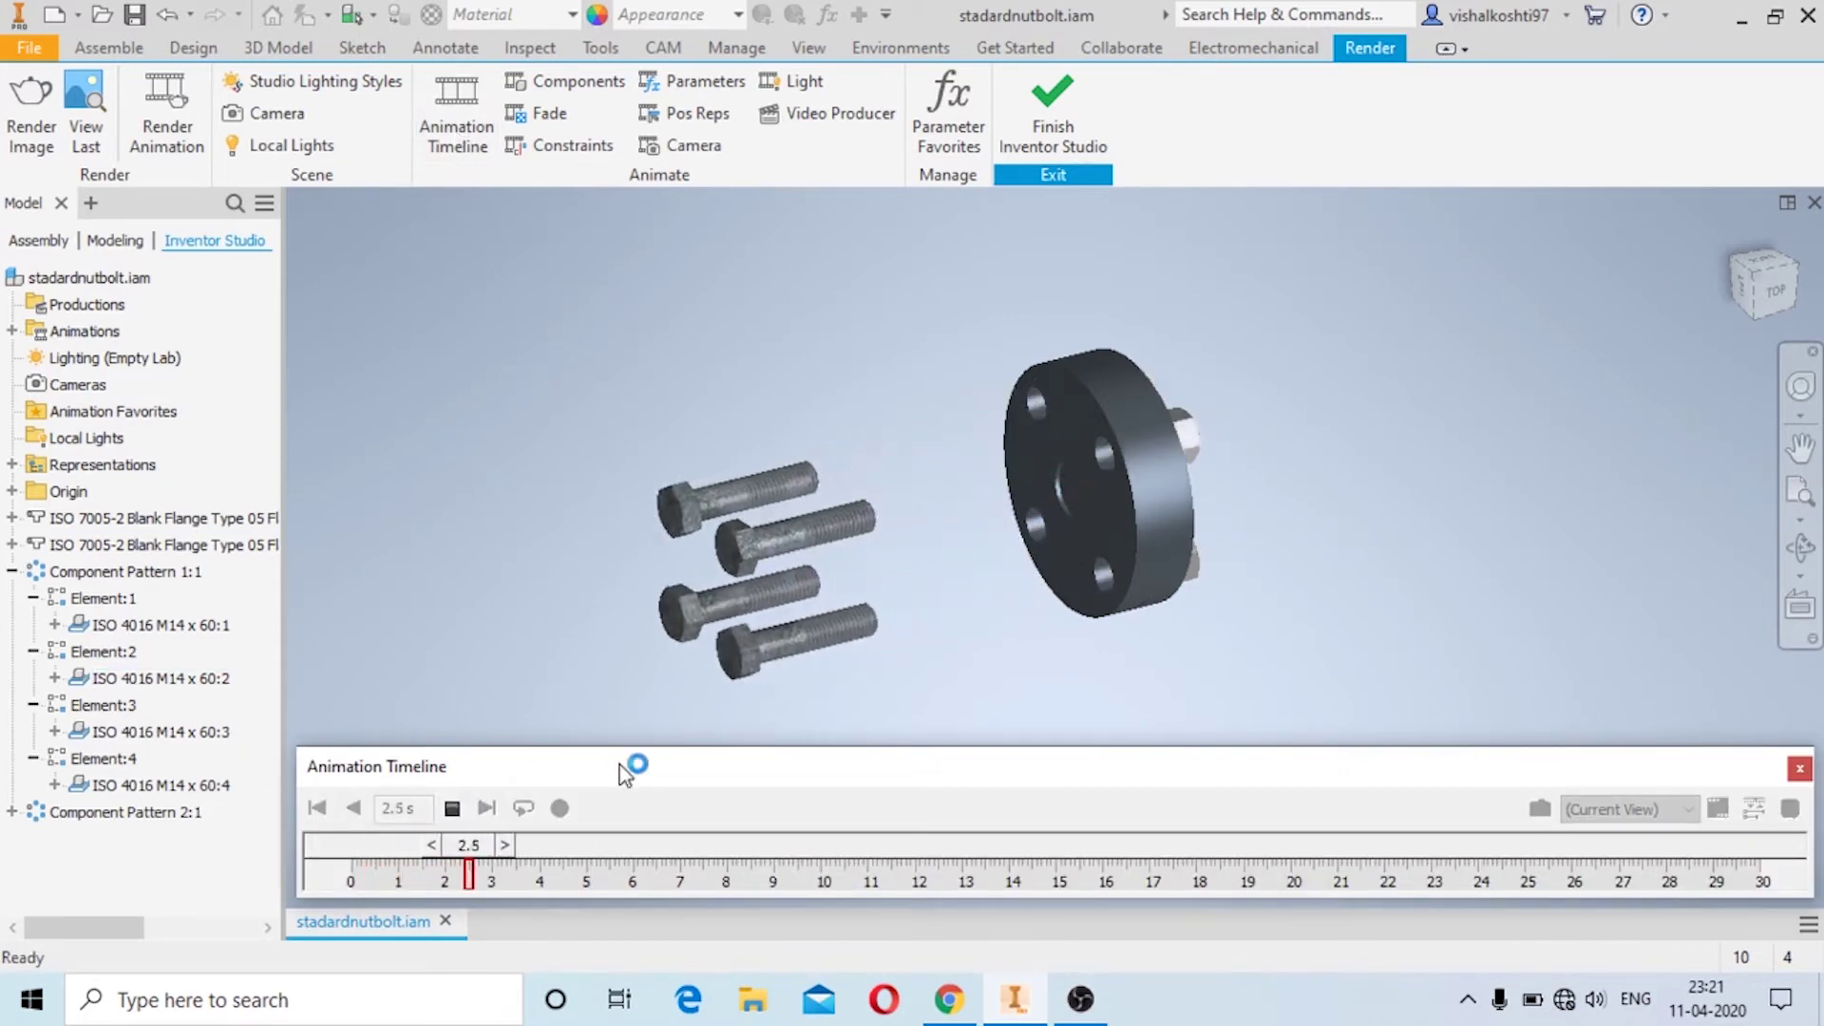
pyautogui.click(453, 811)
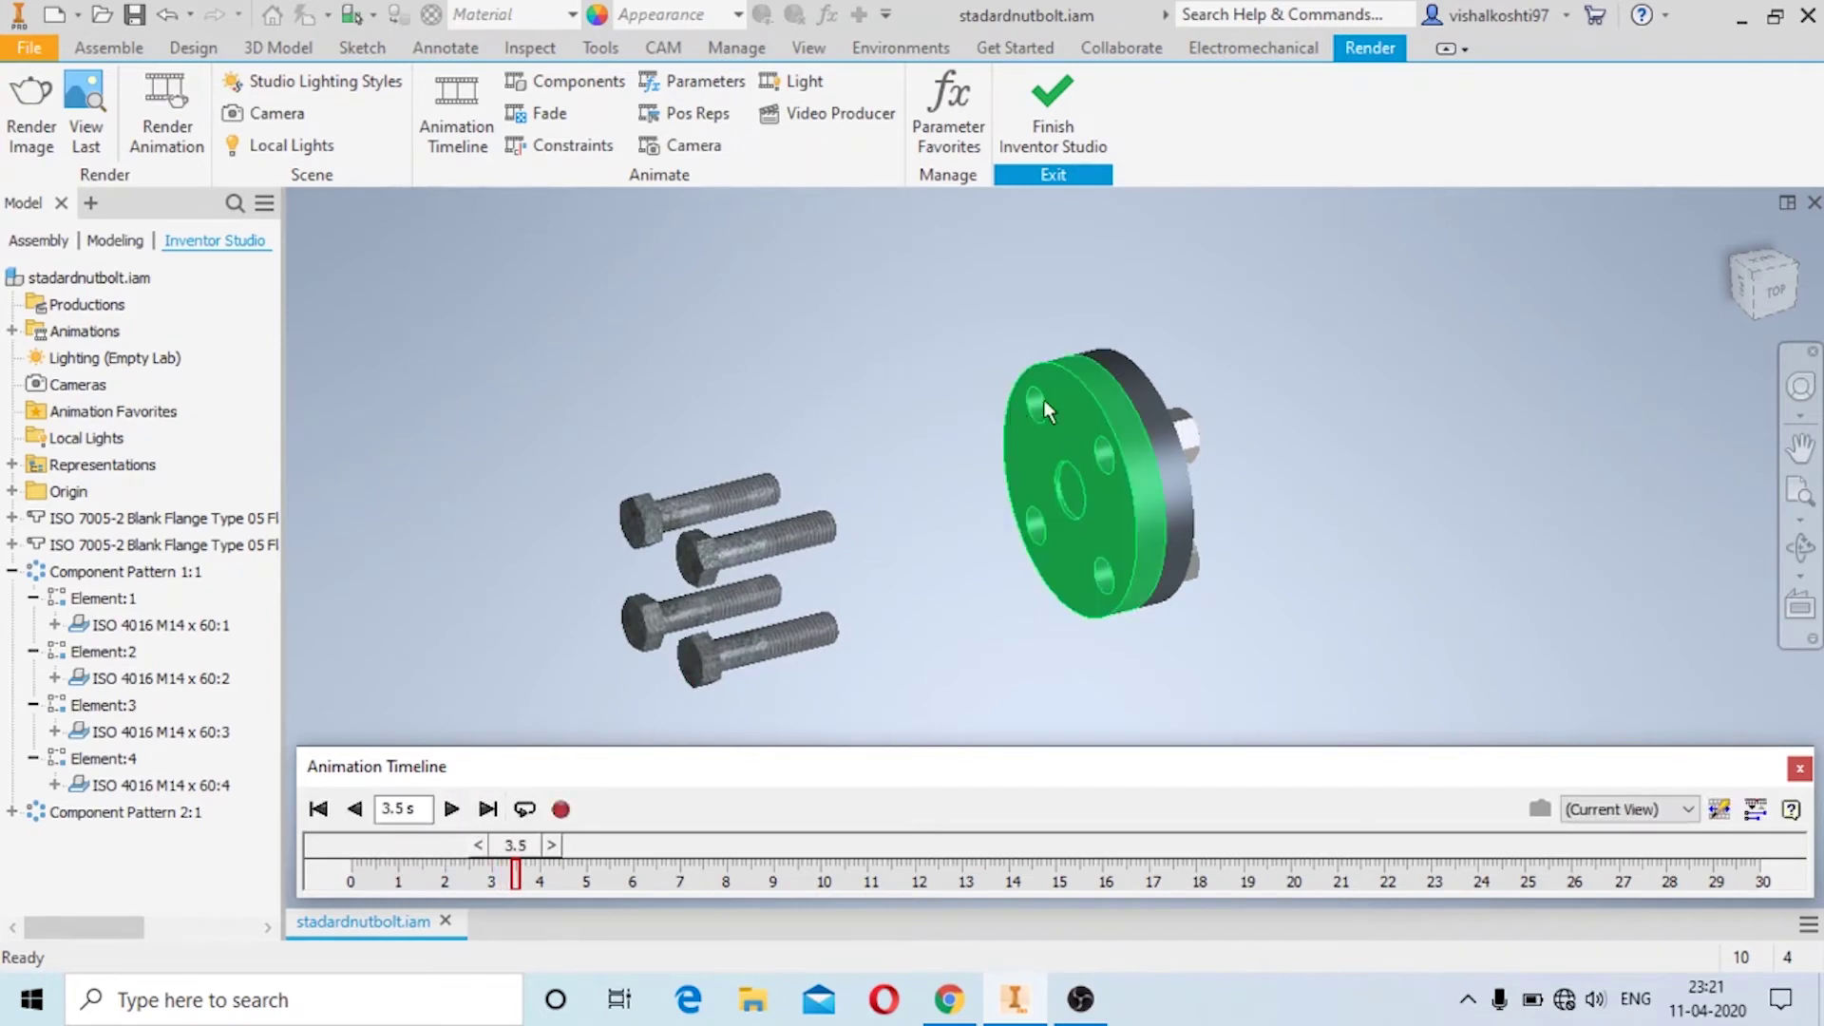
pyautogui.click(596, 84)
pyautogui.keyDown('shift'); pyautogui.moveTo(1311, 439); pyautogui.dragTo(391, 662, button='middle'); pyautogui.keyUp('shift')
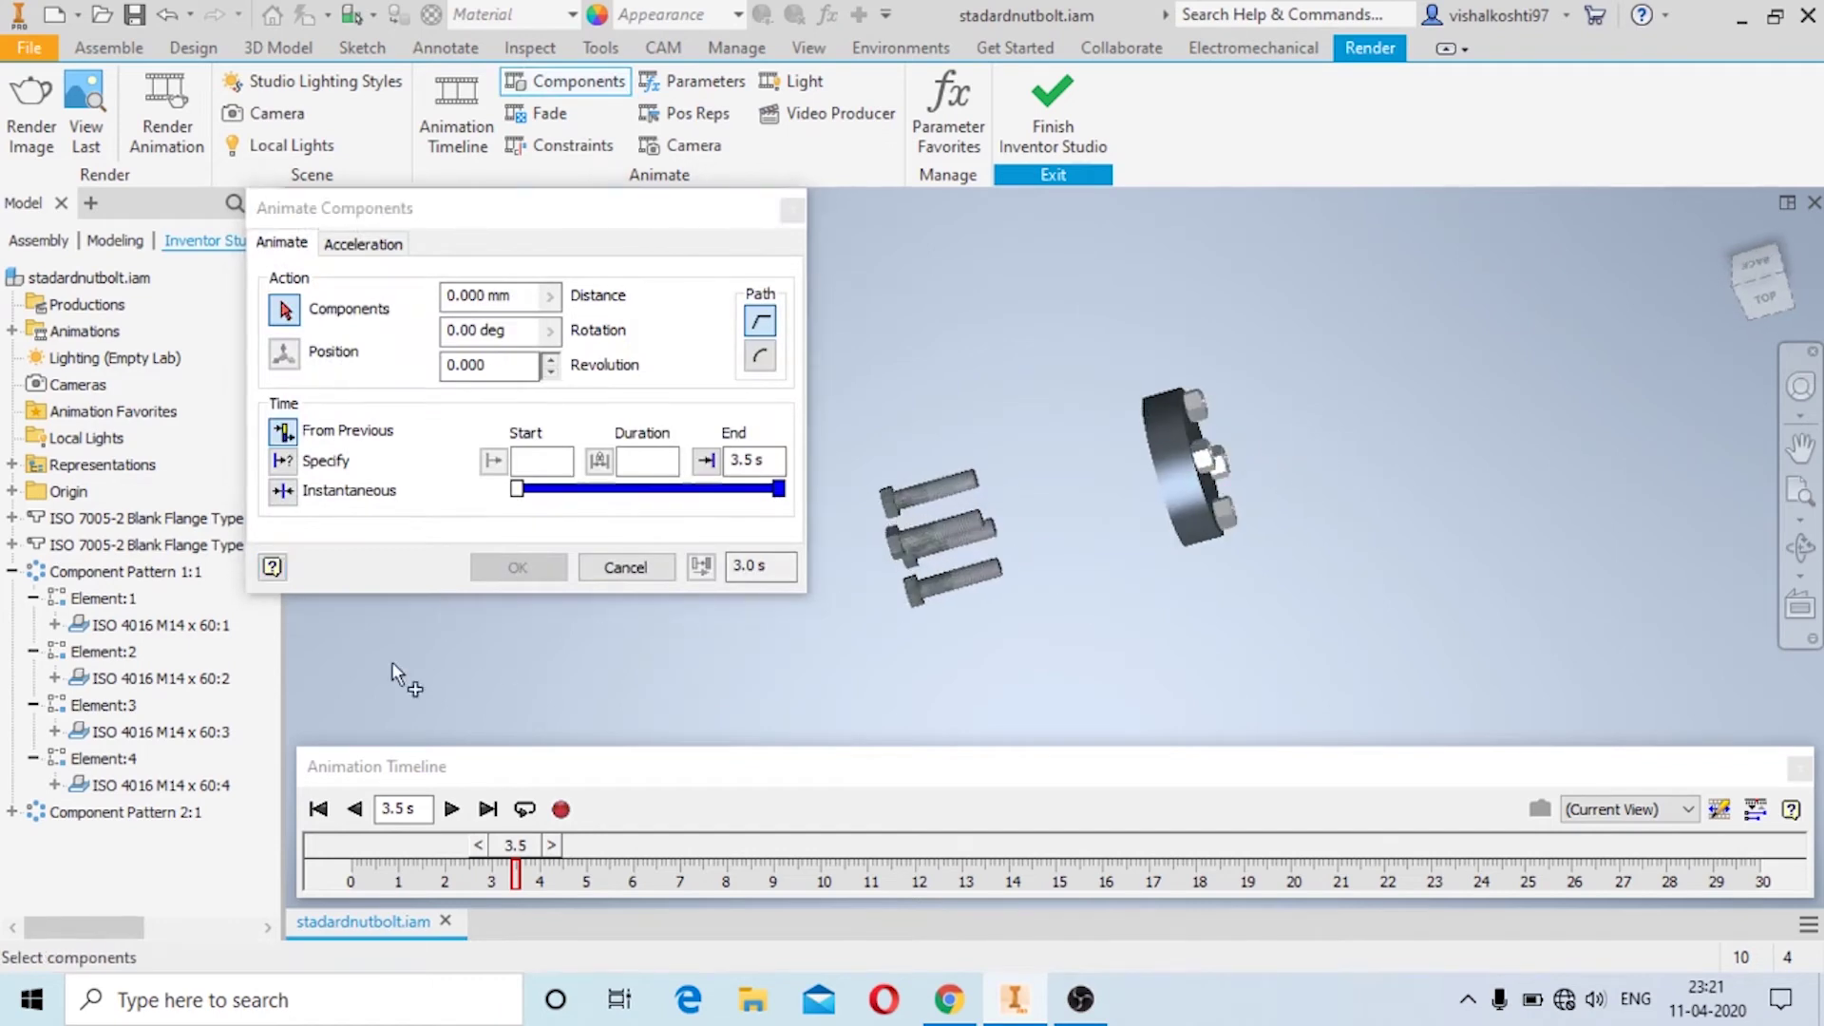
# Select the four ISO 4032 M14 nuts from Component Pattern 2:1
pyautogui.click(12, 571)
pyautogui.click(11, 598)
pyautogui.click(32, 624)
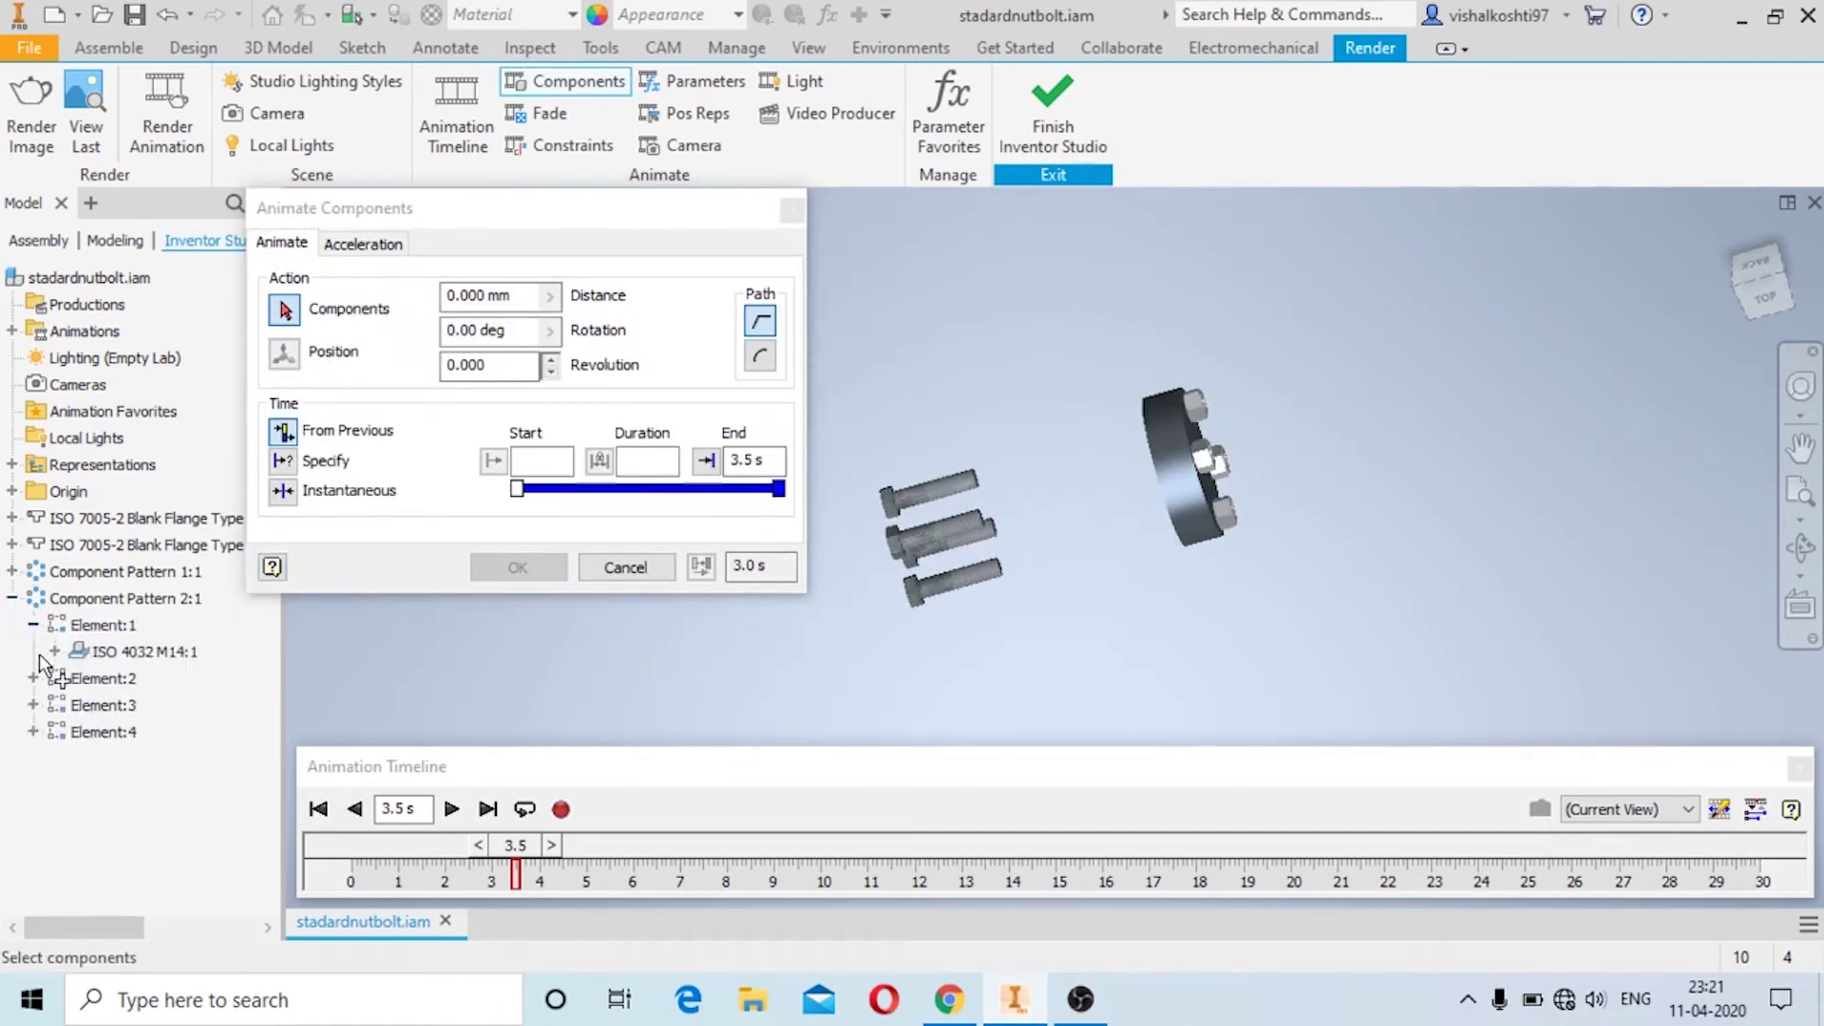
pyautogui.click(32, 677)
pyautogui.click(32, 730)
pyautogui.click(32, 784)
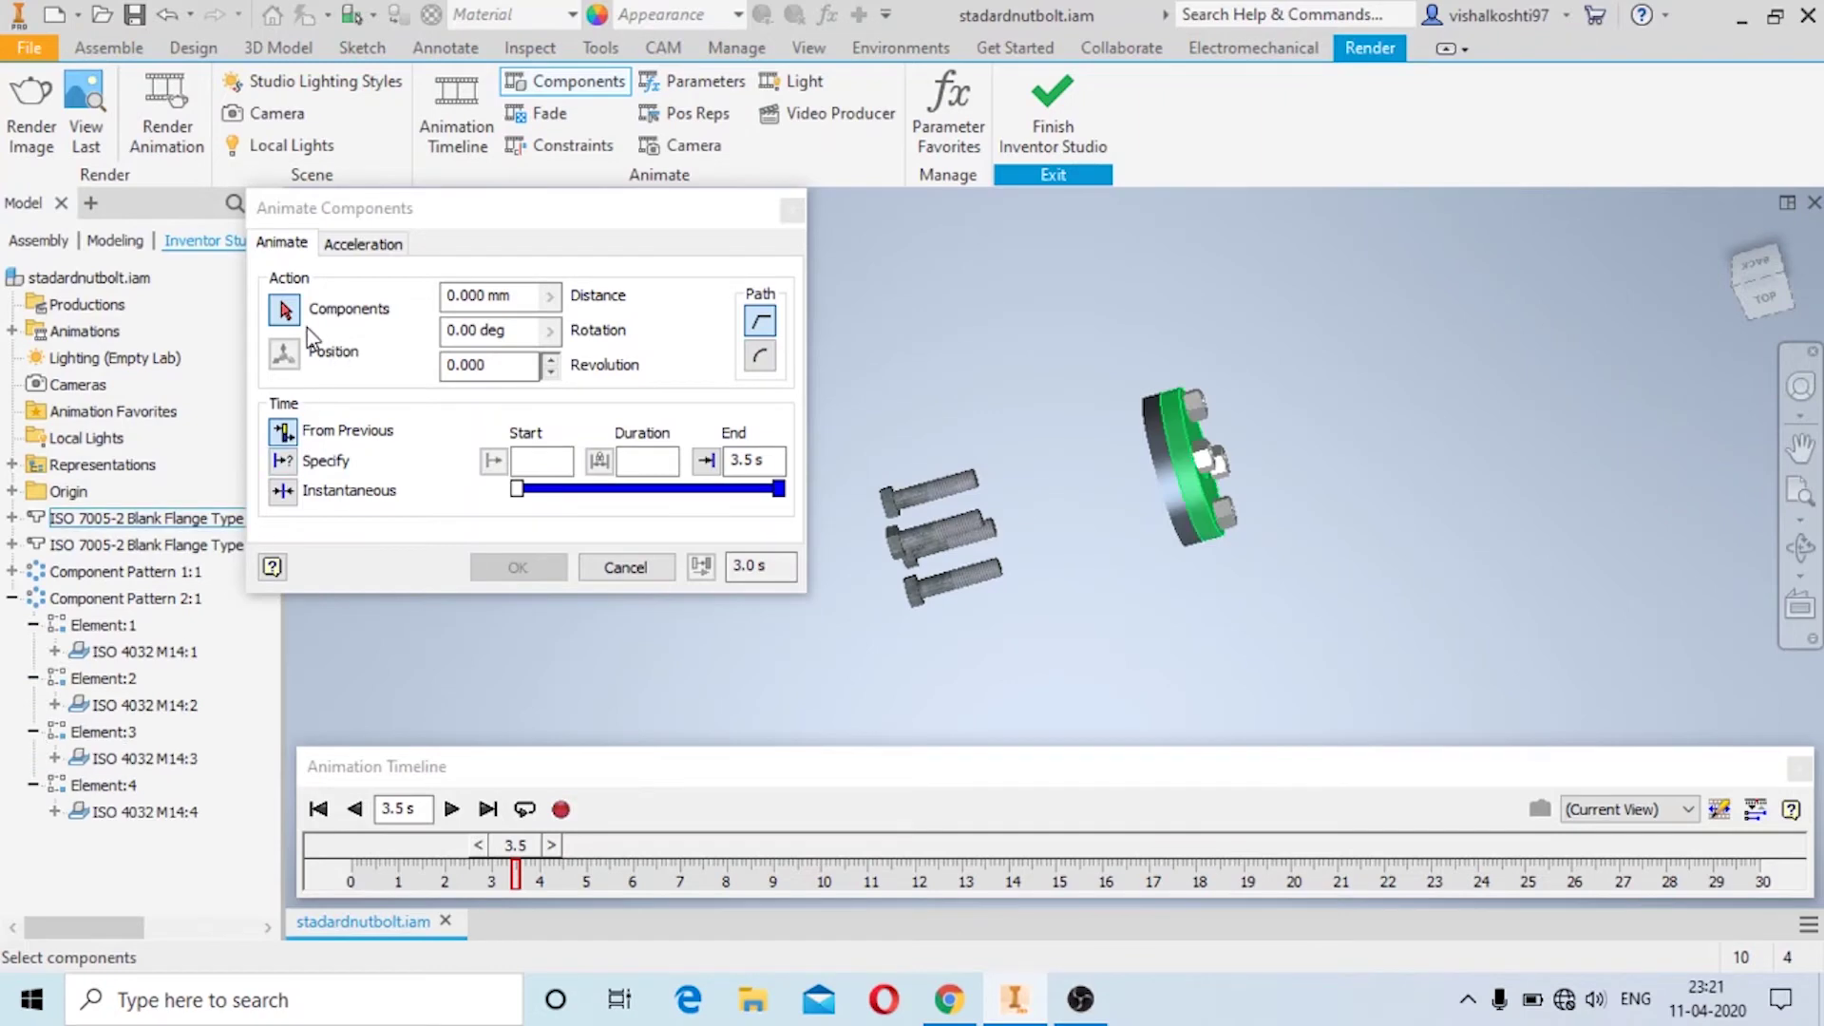
pyautogui.click(129, 650)
pyautogui.click(131, 704)
pyautogui.click(132, 757)
pyautogui.click(131, 813)
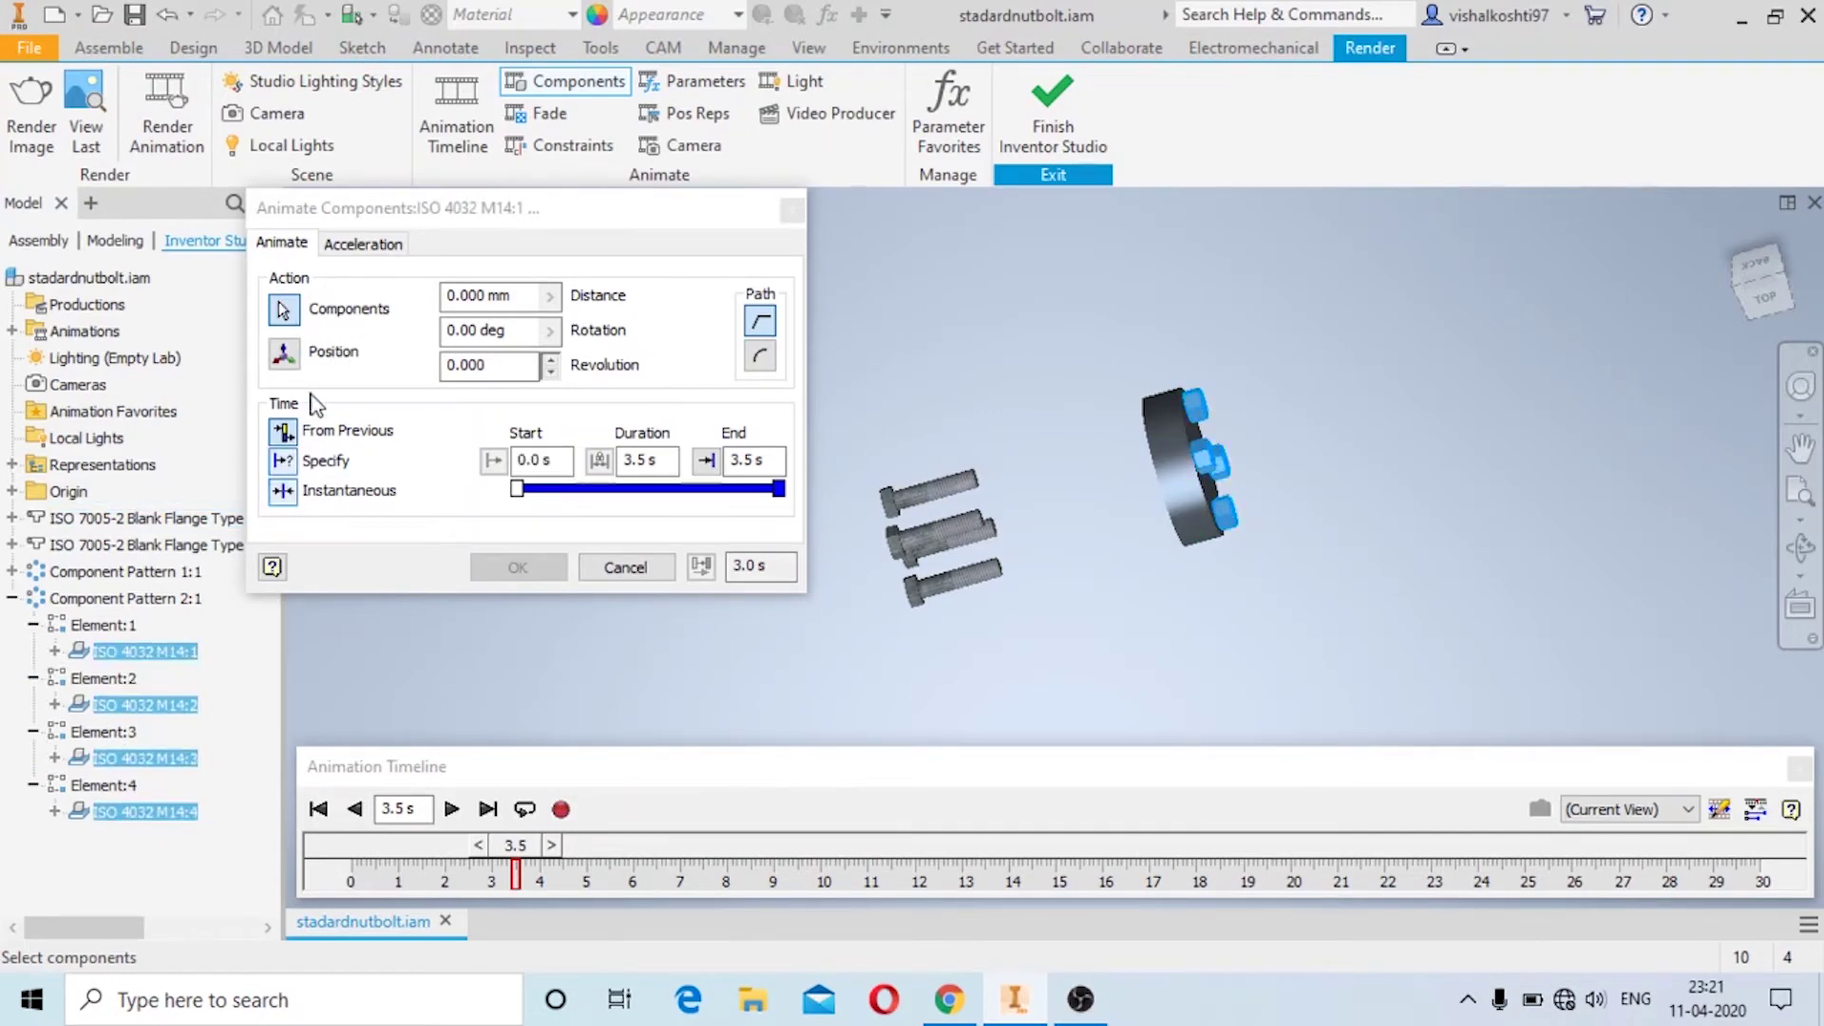
# Rotate the nuts 180° and move them 150 mm along X, then save the action
pyautogui.click(283, 353)
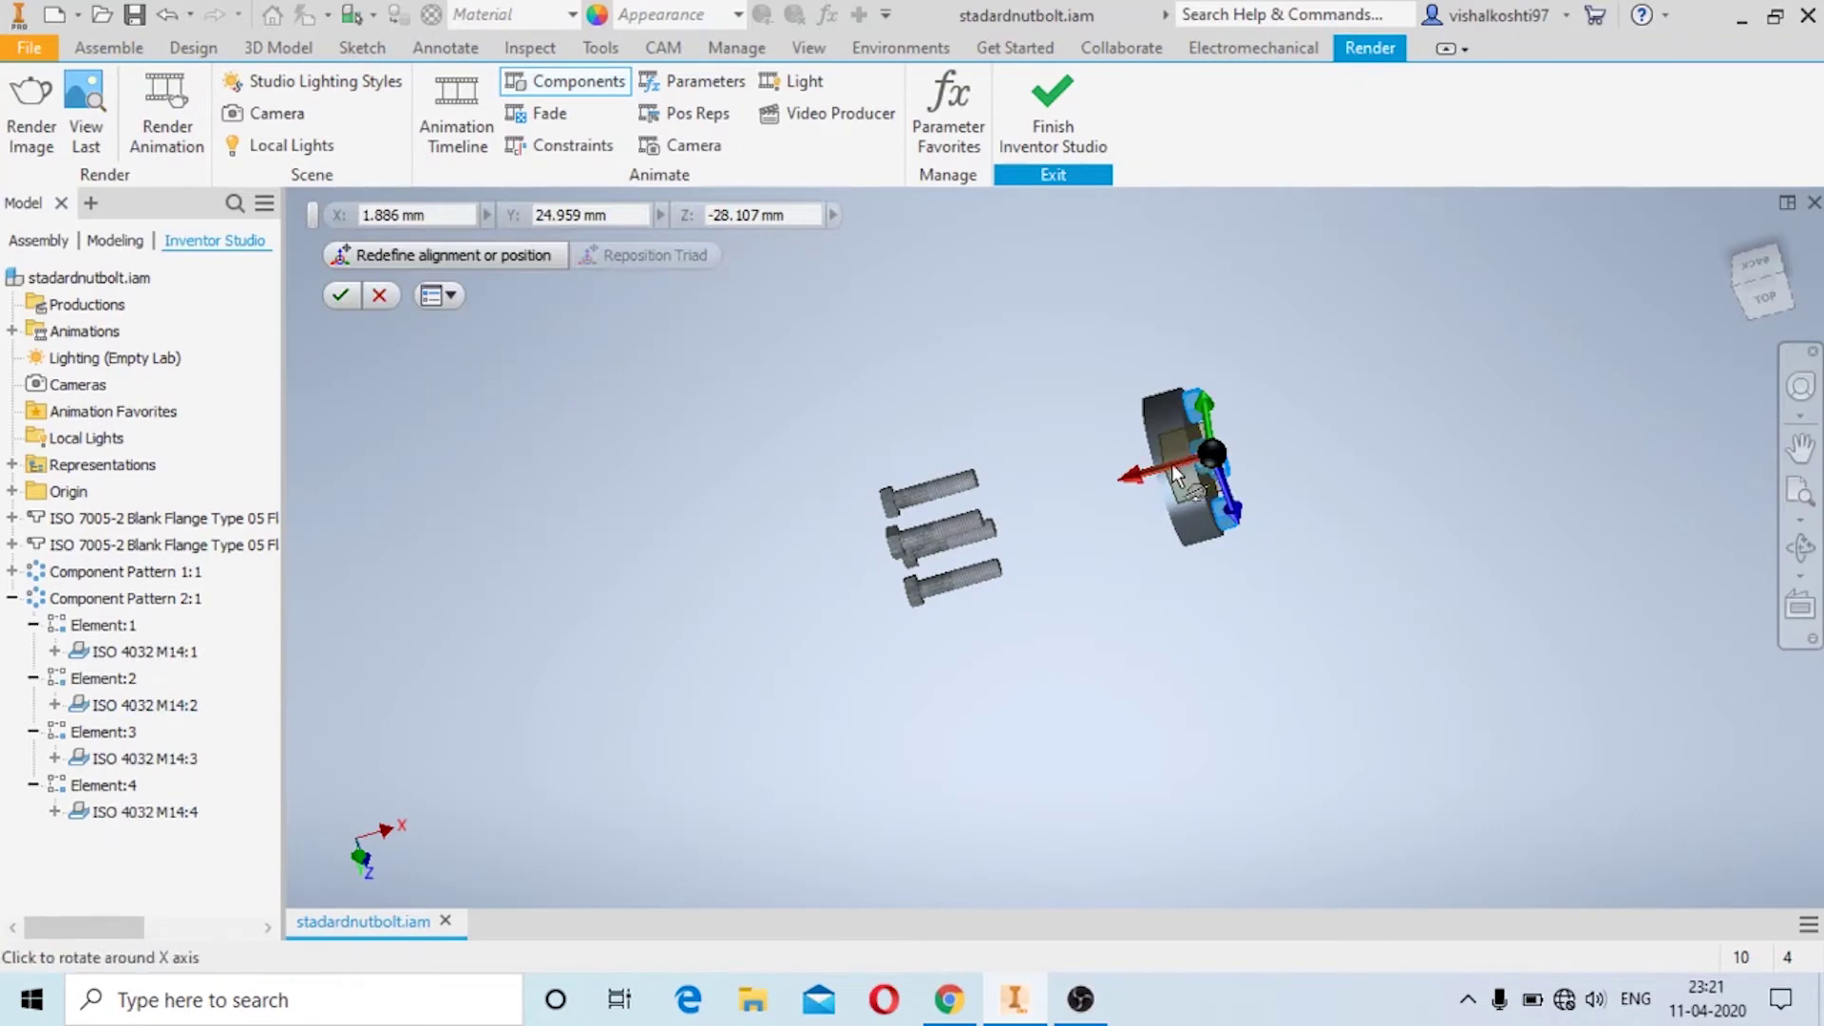
pyautogui.moveTo(1173, 466); pyautogui.dragTo(1406, 424)
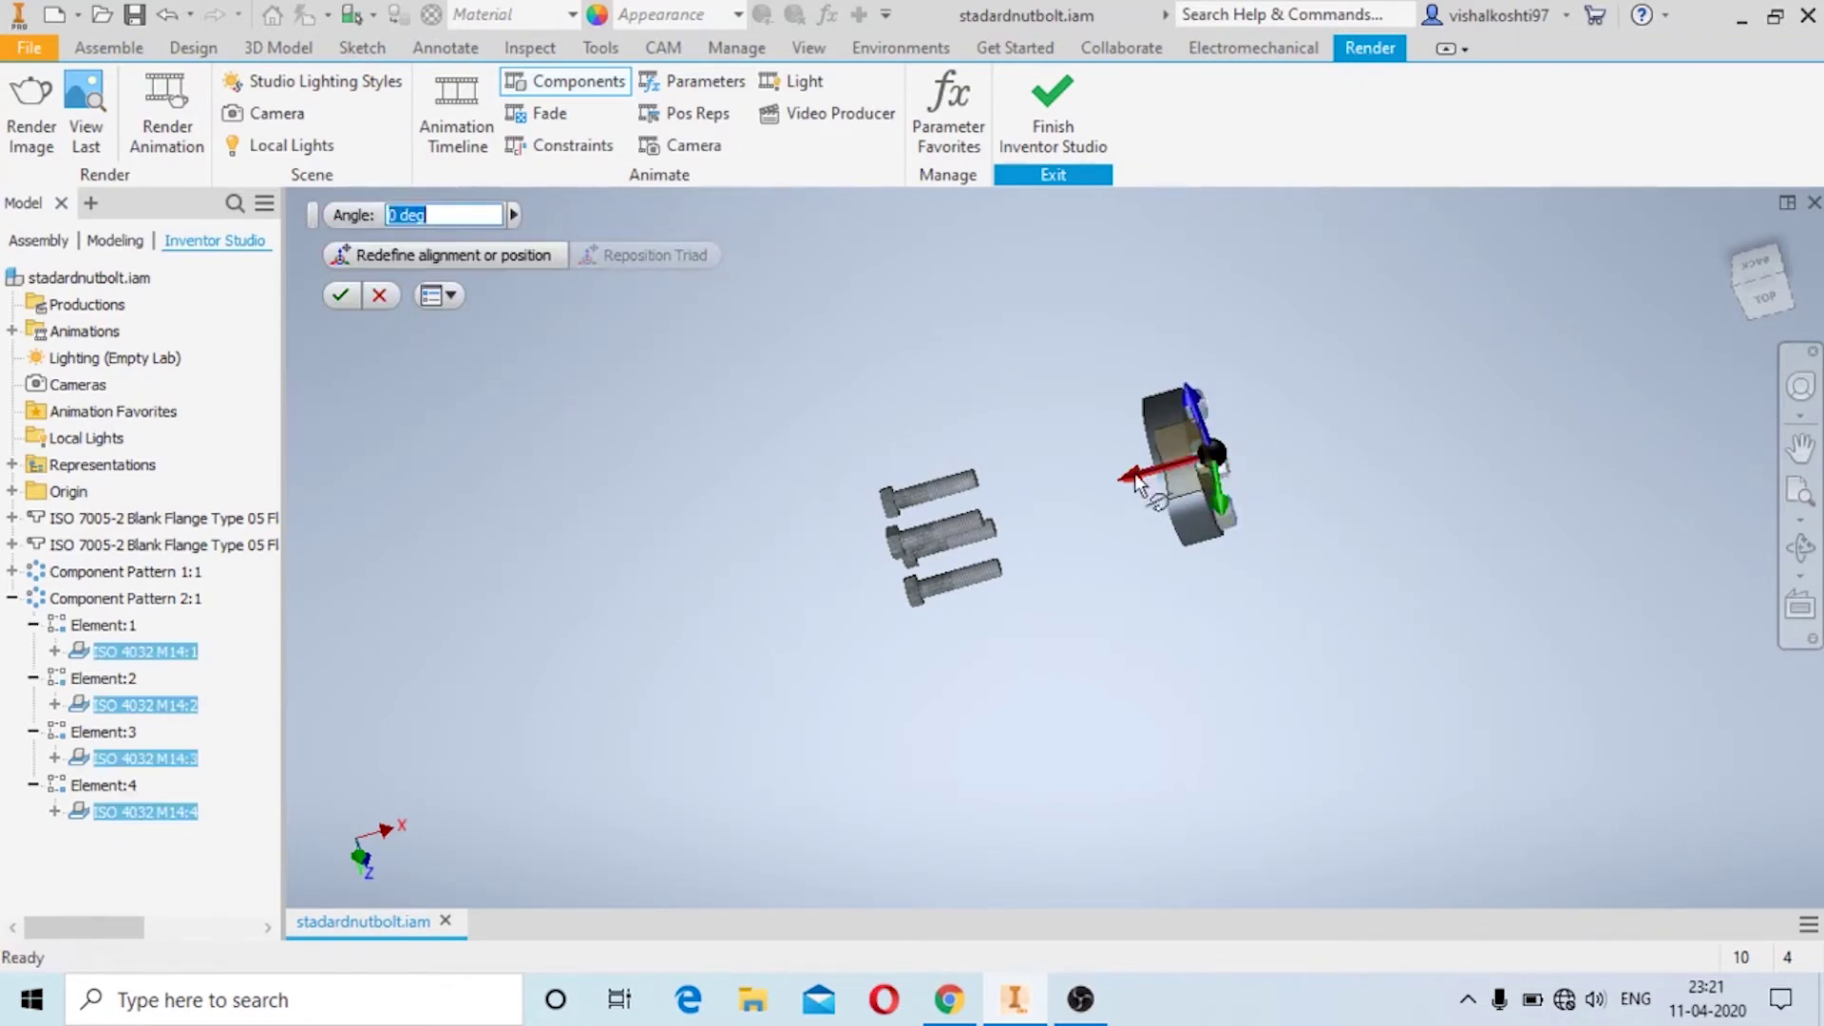
pyautogui.moveTo(1169, 466); pyautogui.dragTo(1302, 504)
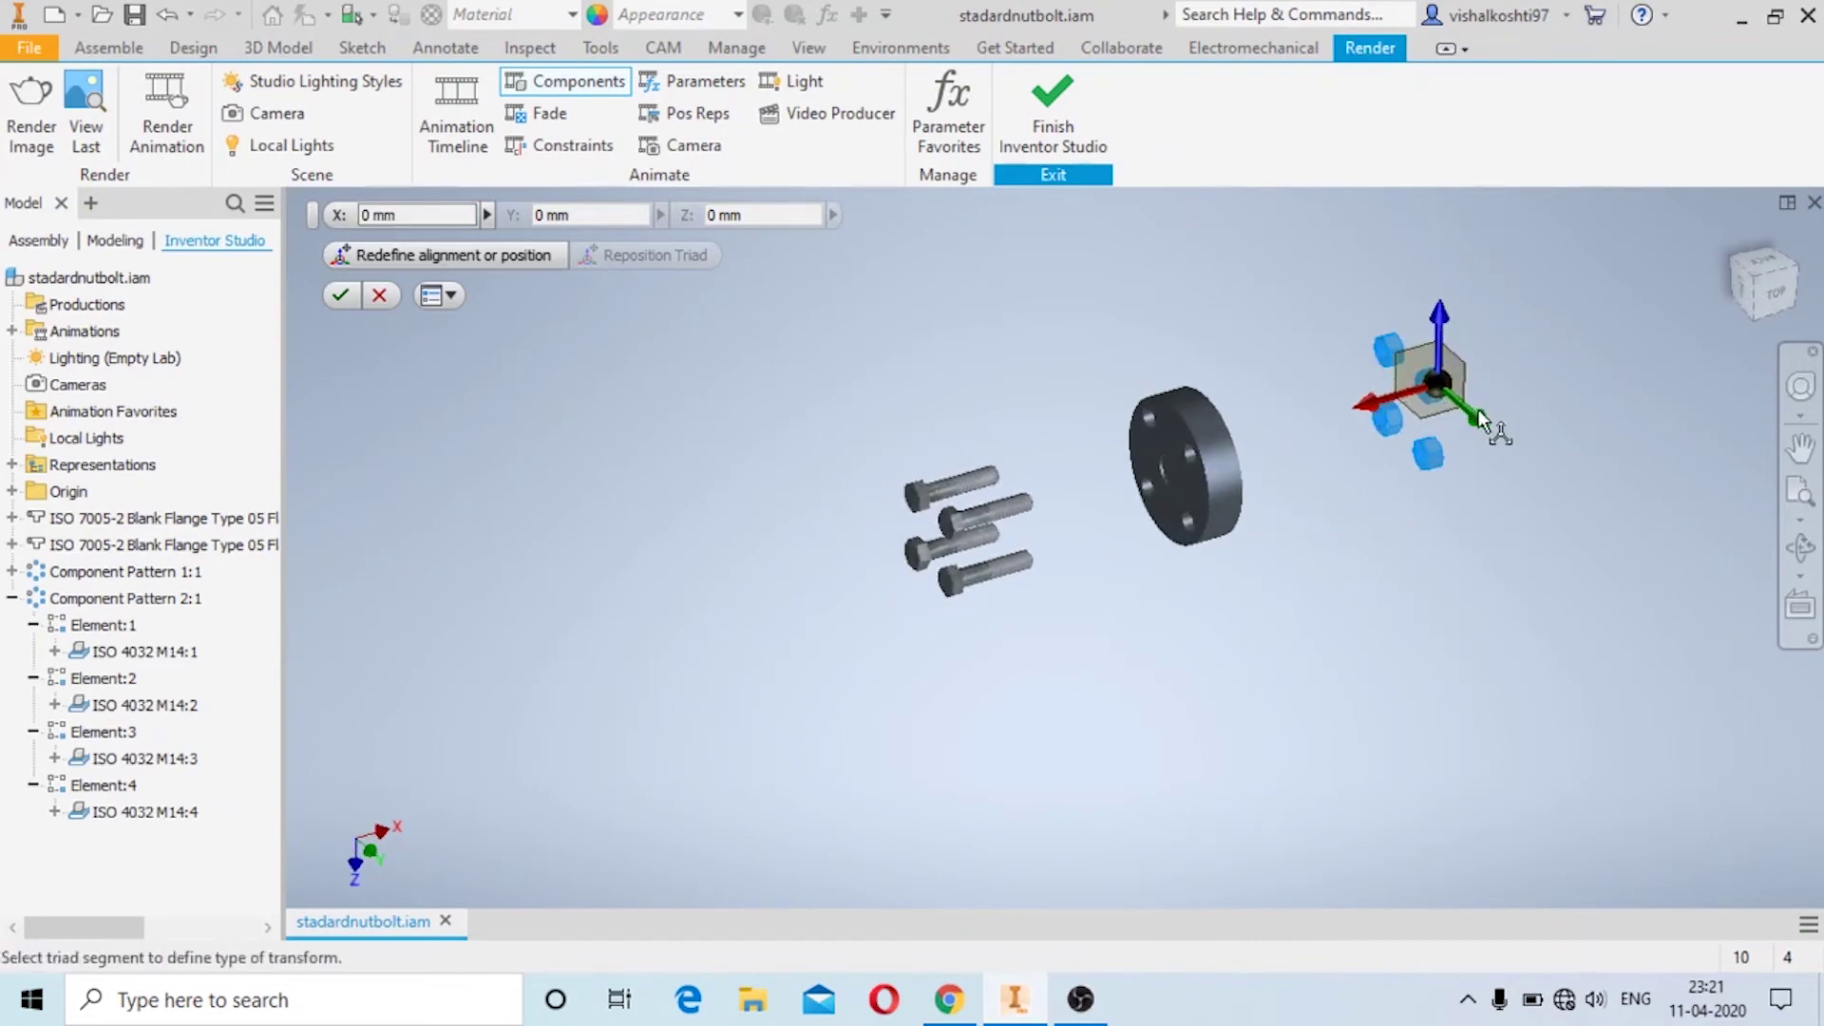
pyautogui.click(349, 293)
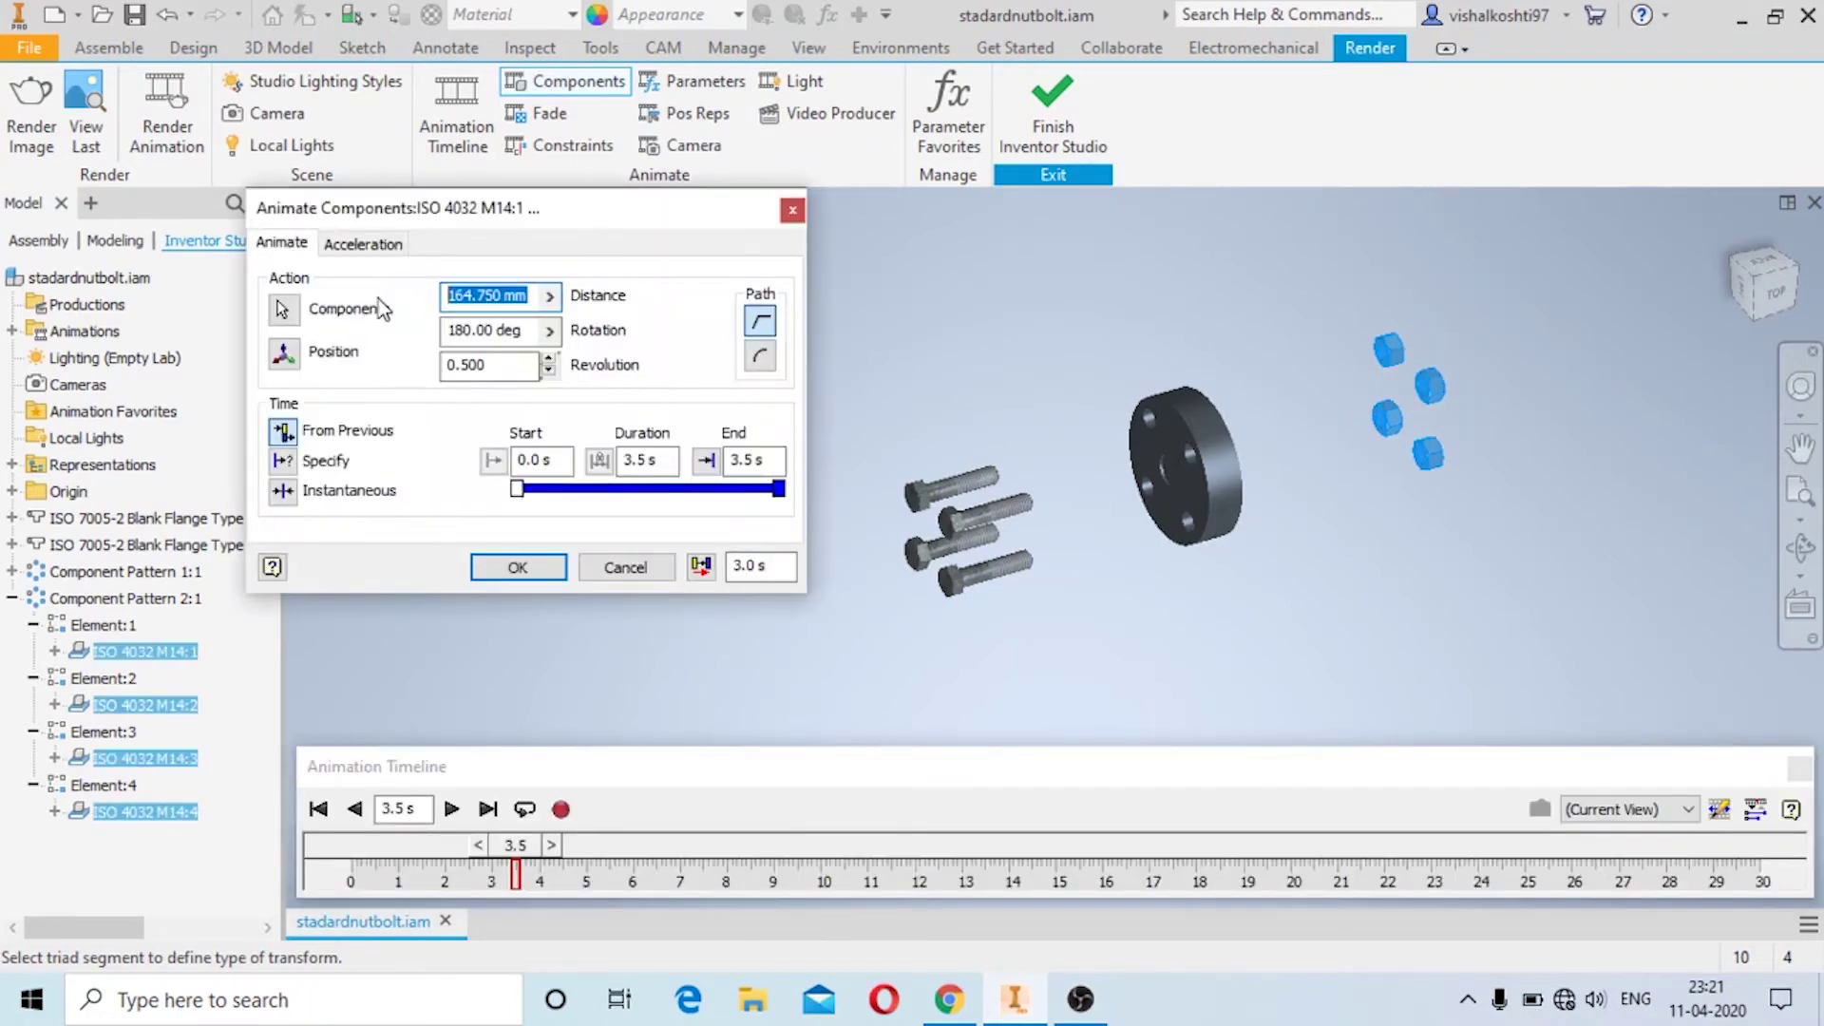
pyautogui.write('150')
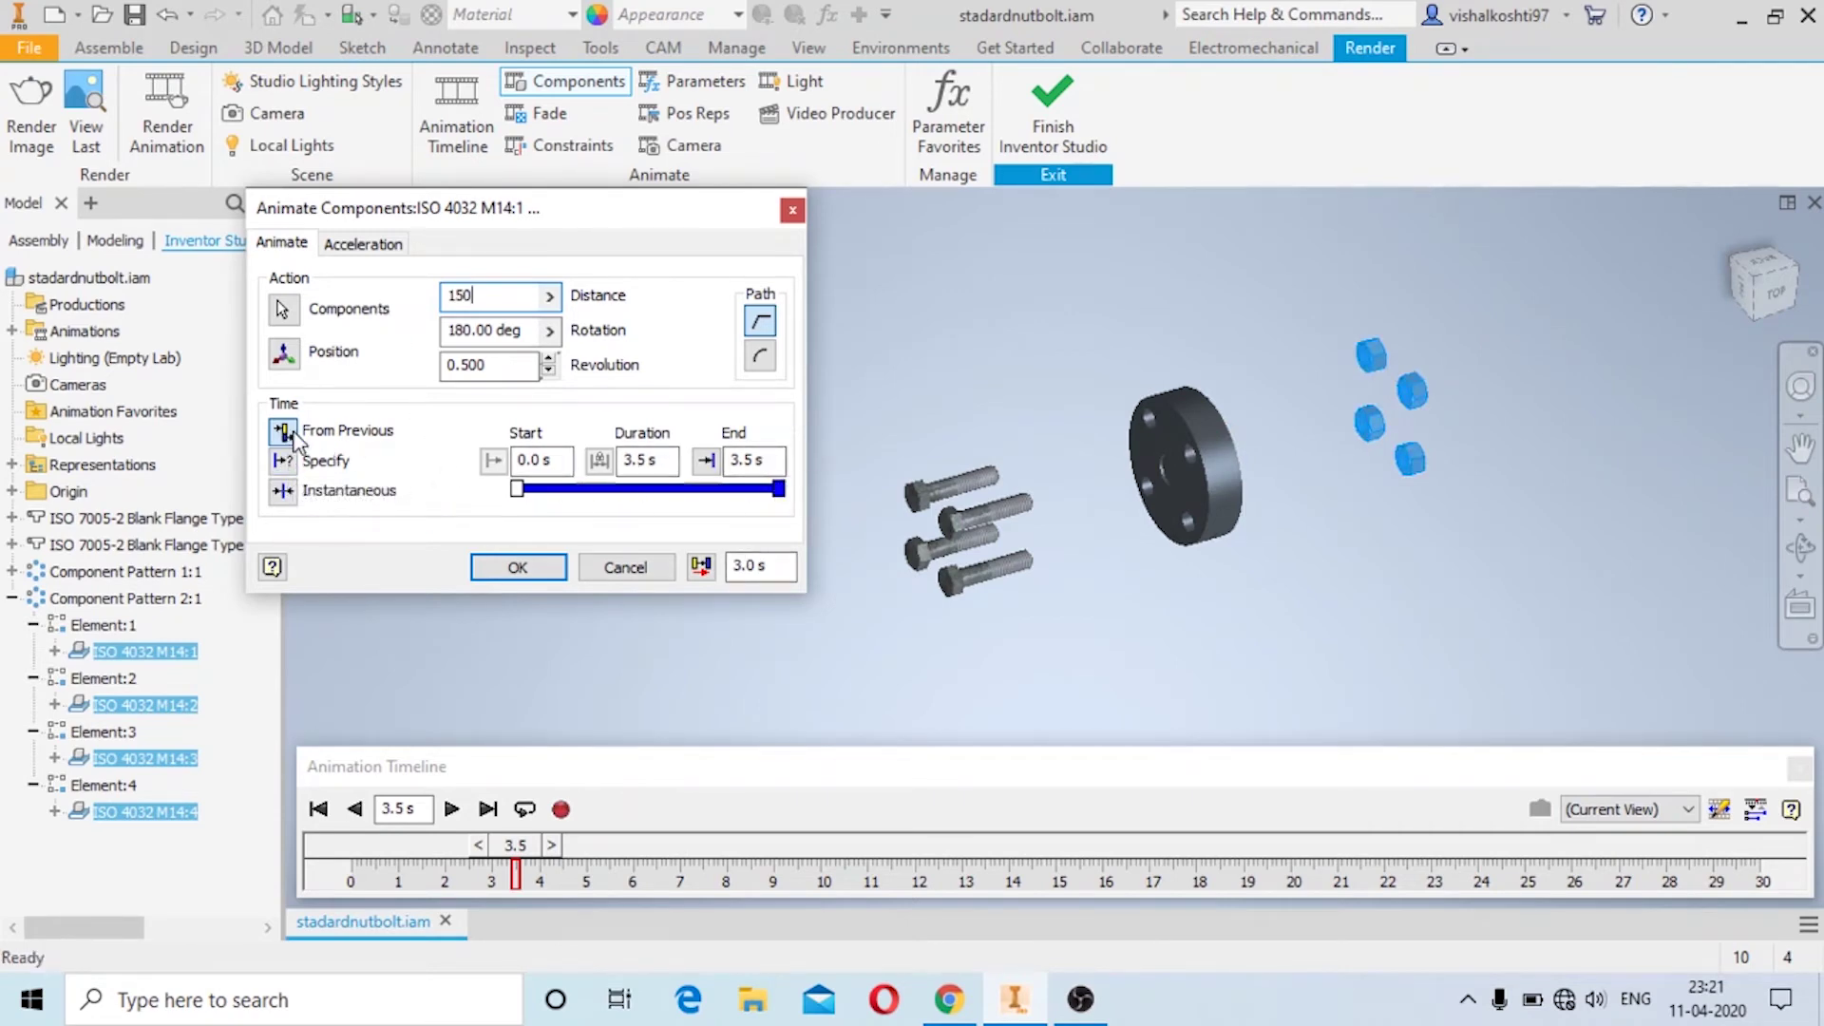
pyautogui.click(518, 568)
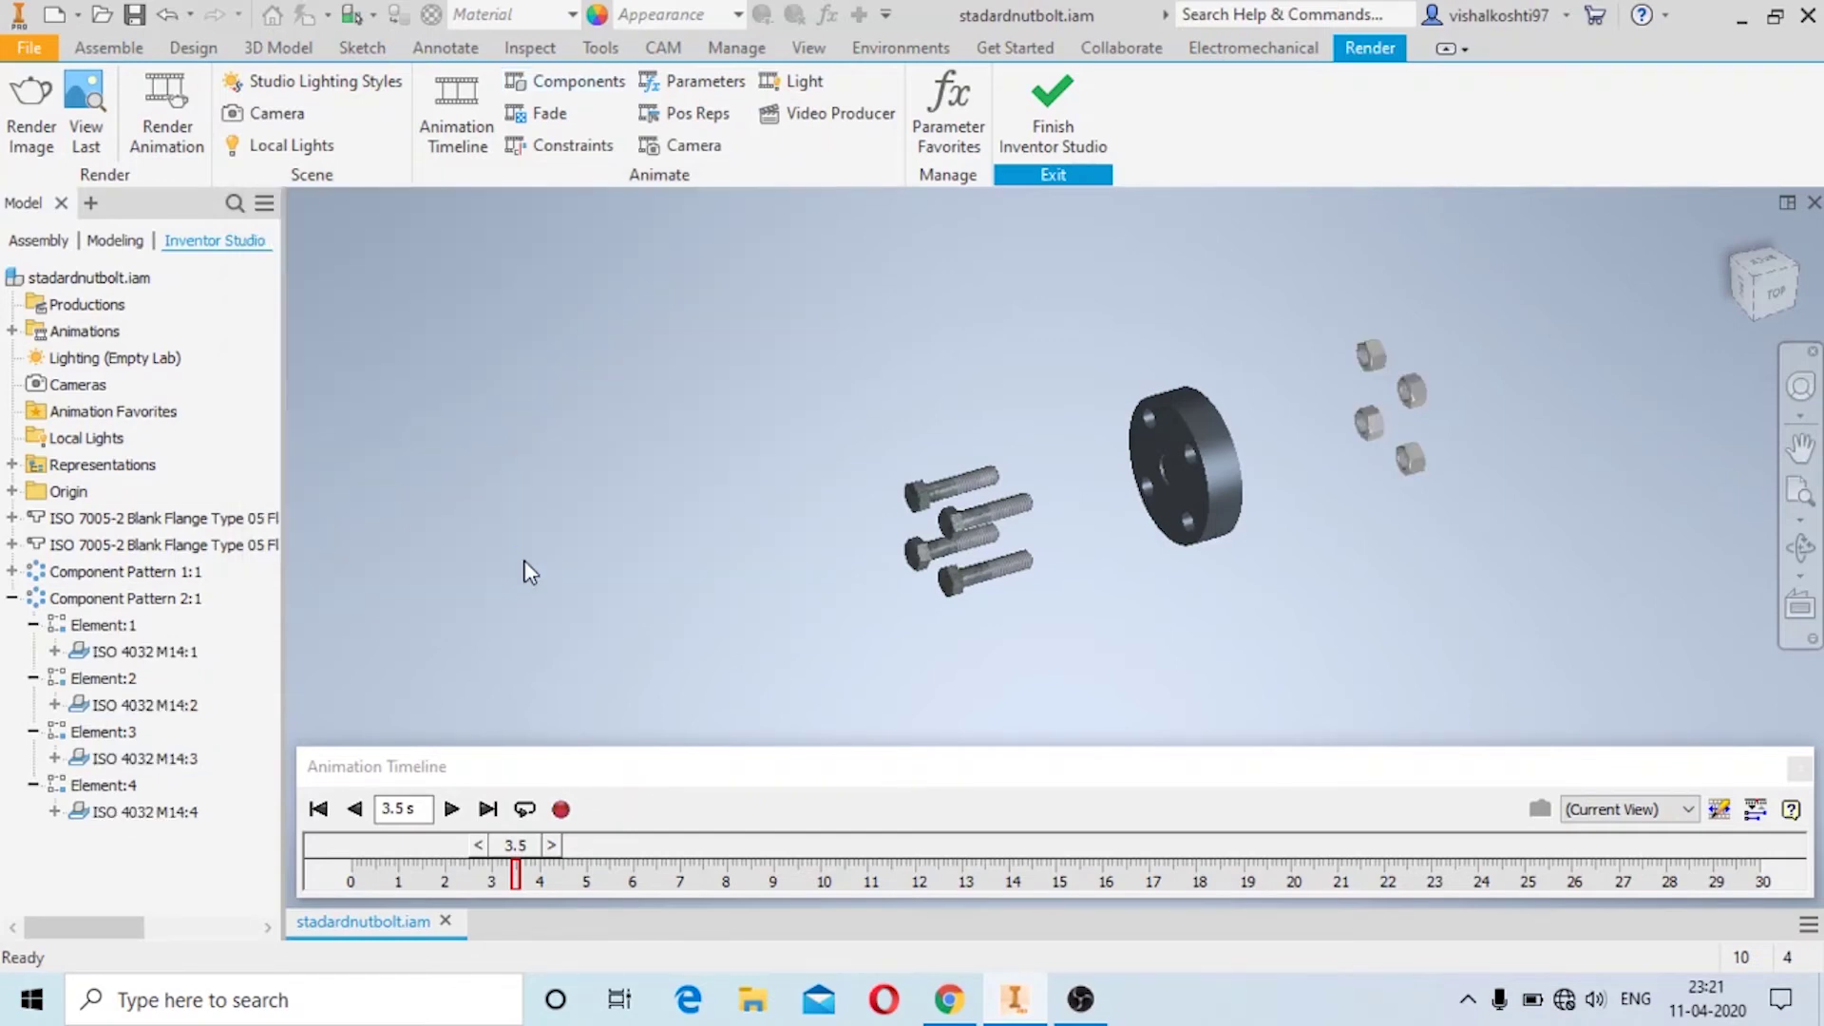
# Replay the animation from the start, stopping at 3.8 s
pyautogui.click(318, 809)
pyautogui.click(451, 808)
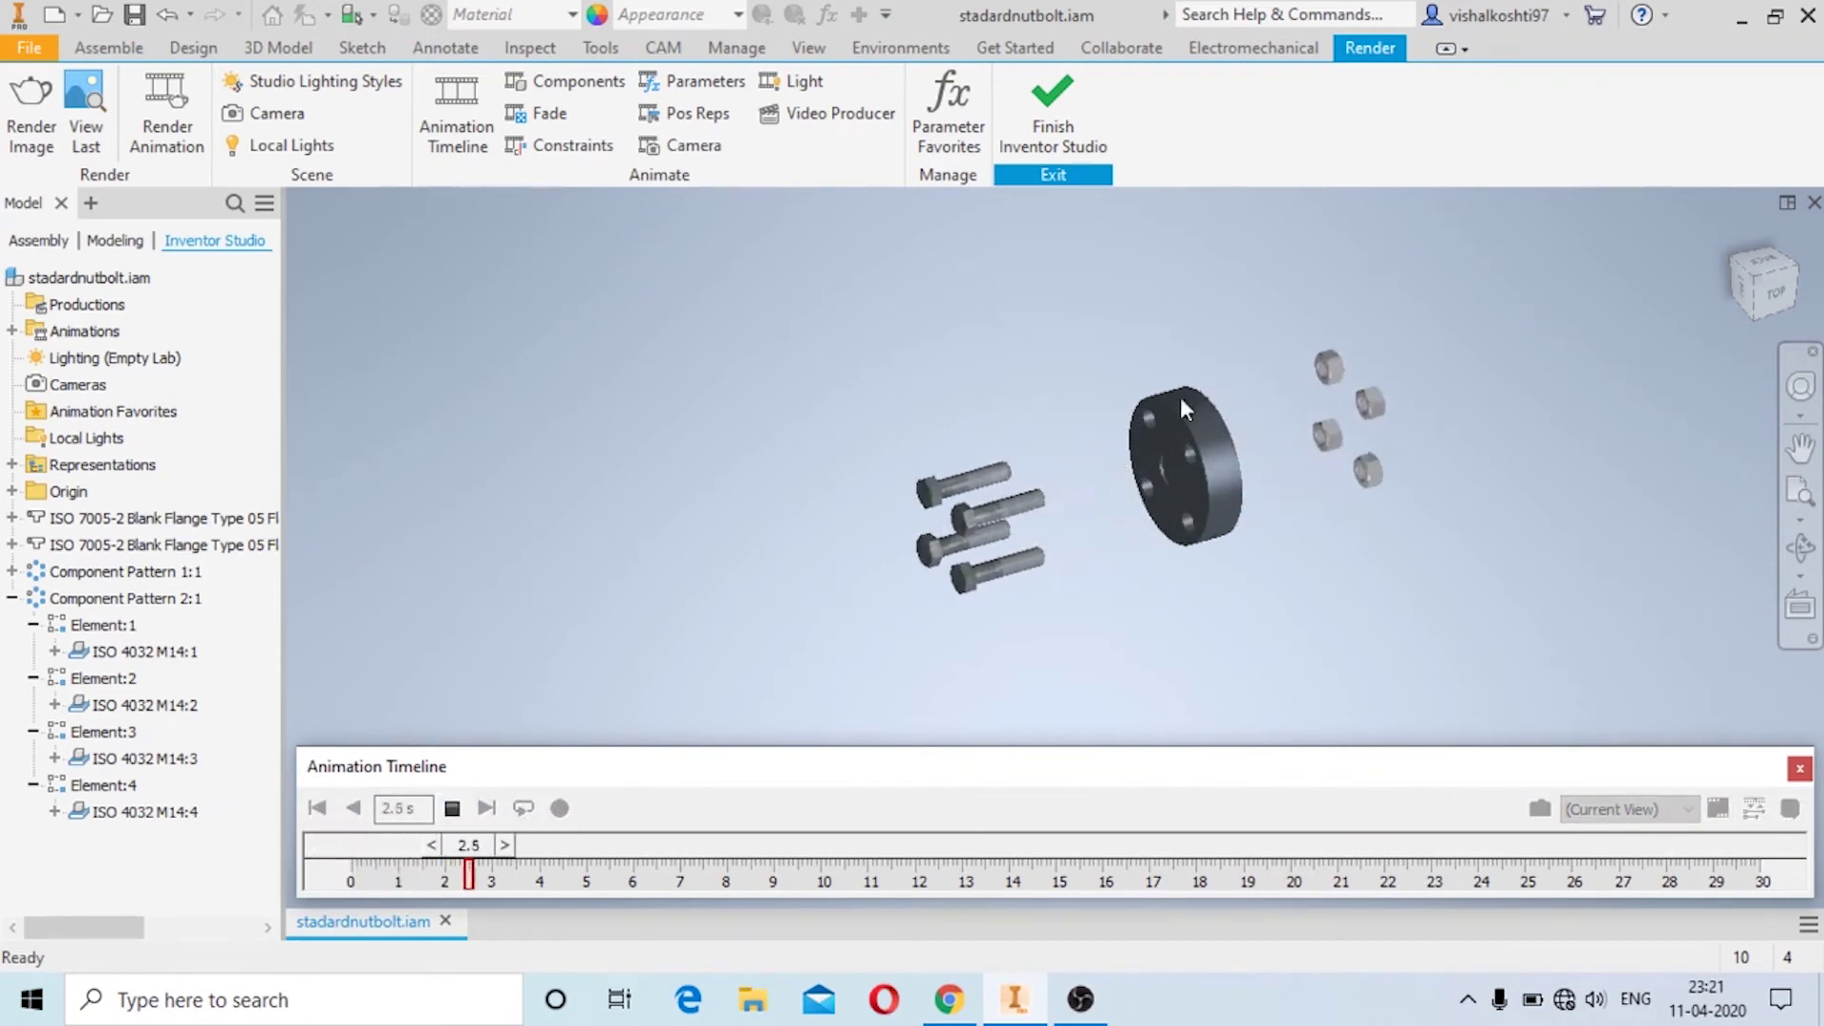
pyautogui.click(454, 808)
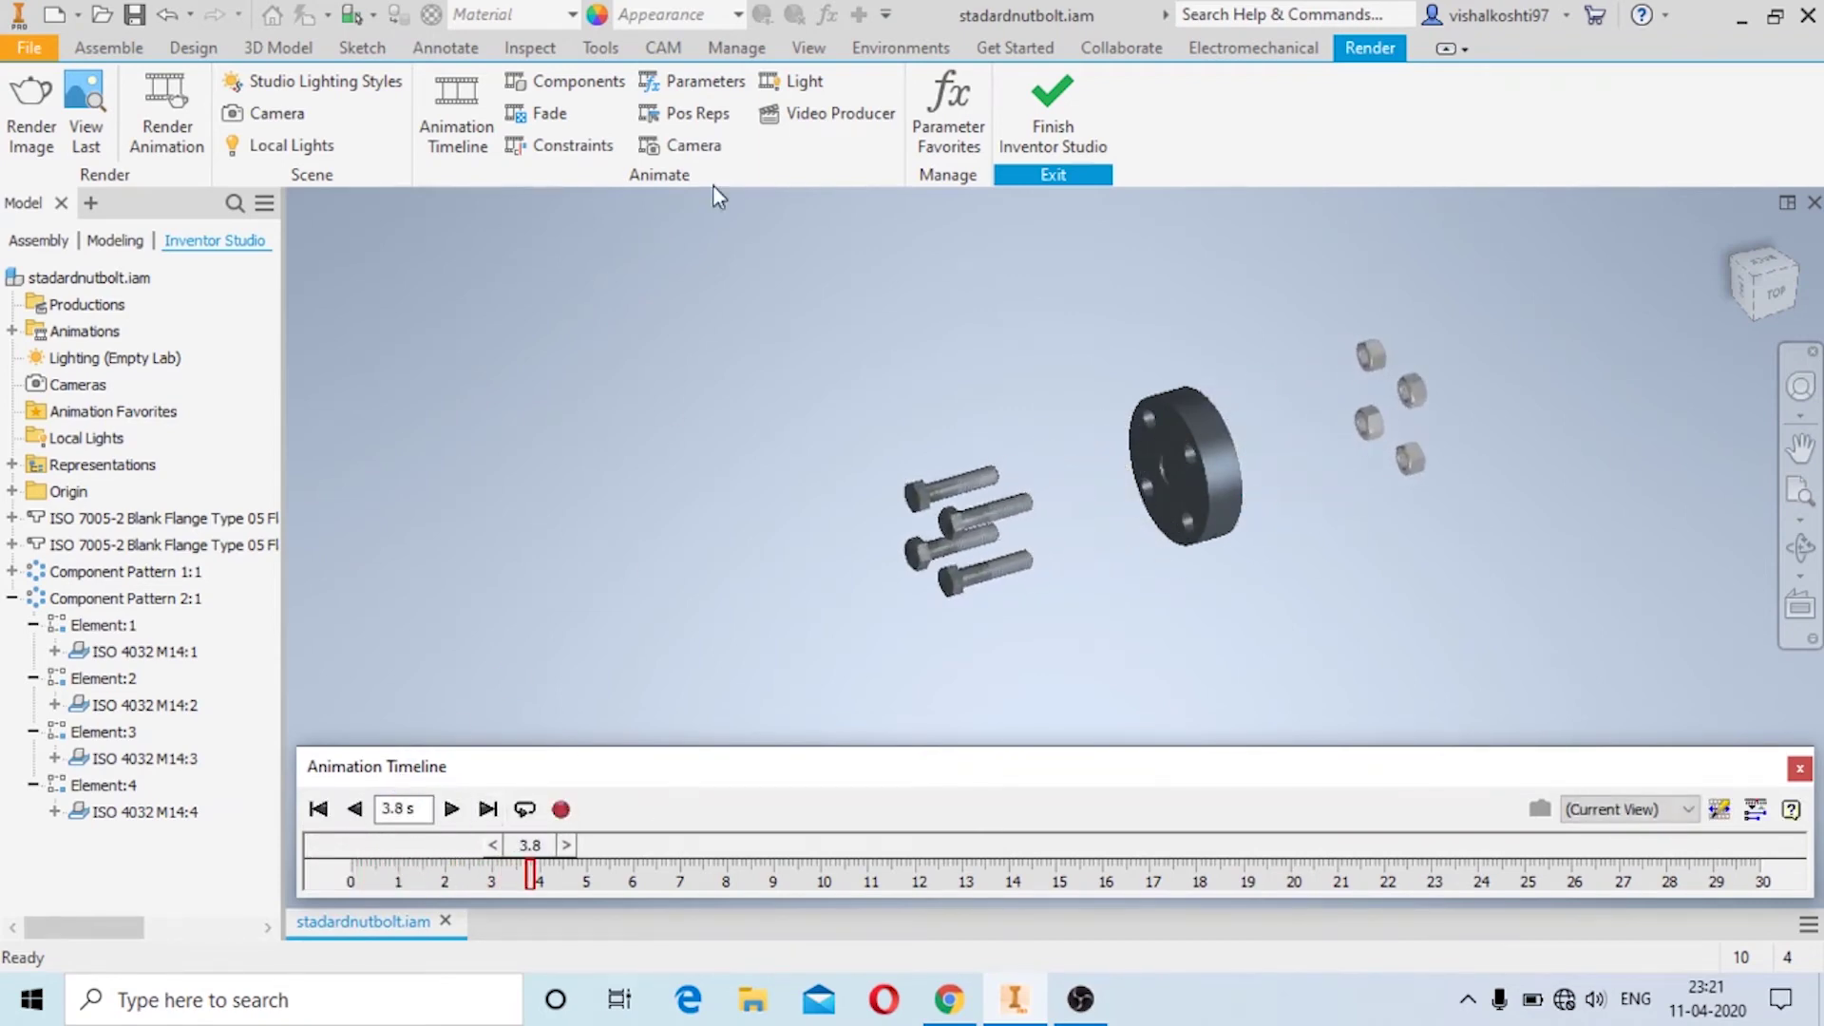
# Slide one ISO 7005-2 blank flange 65 mm away from its mate over 0–3.8 s
pyautogui.click(574, 91)
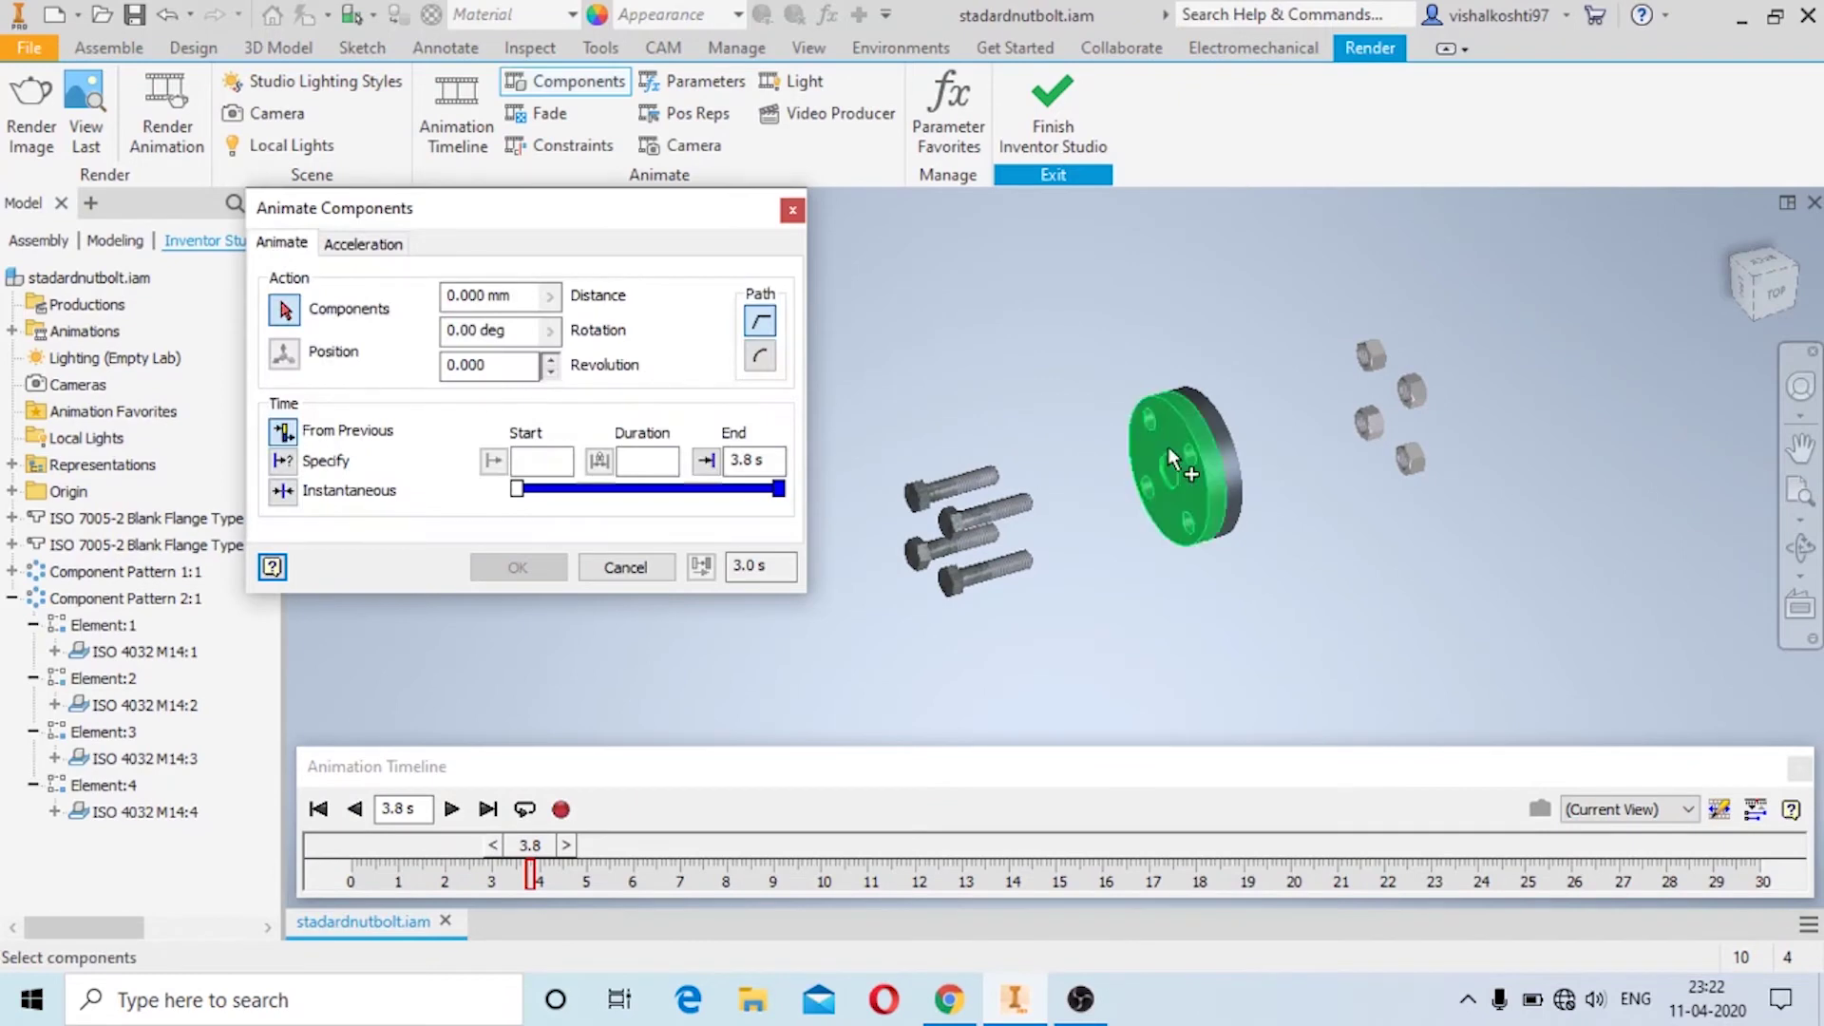
pyautogui.click(1167, 447)
pyautogui.click(283, 353)
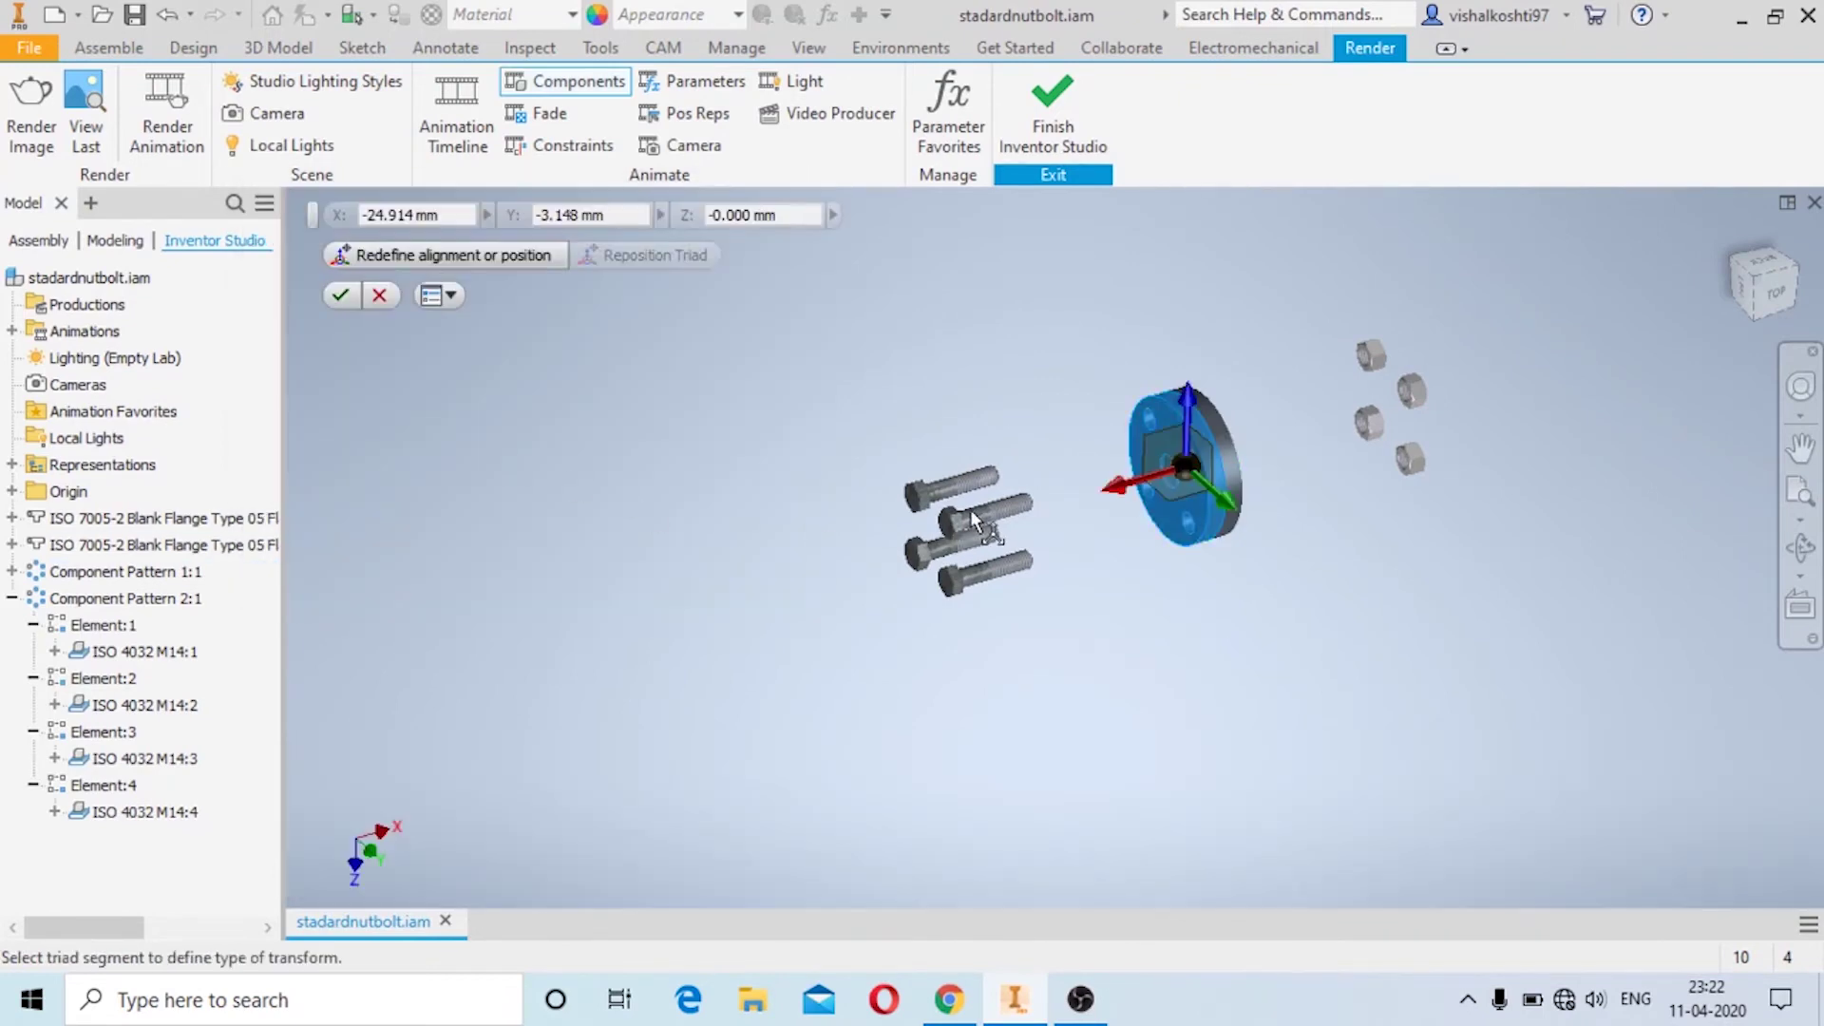
pyautogui.moveTo(1121, 491); pyautogui.dragTo(1041, 520)
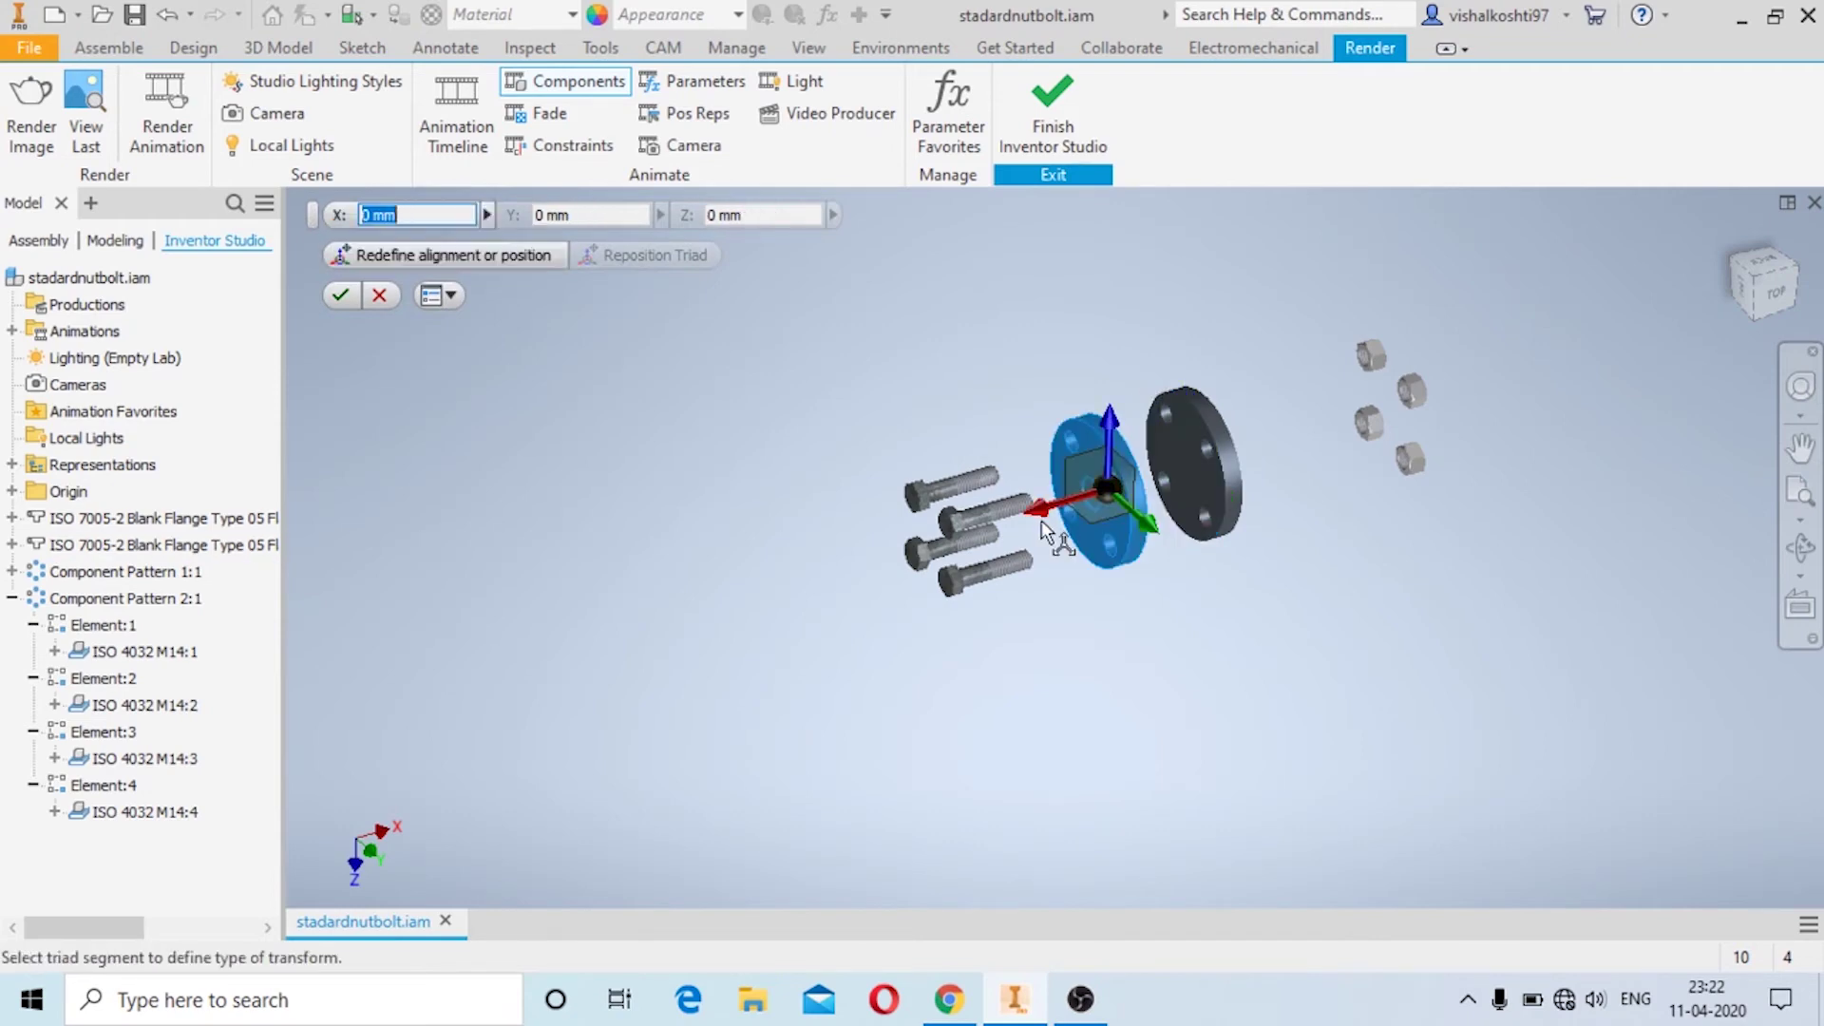
pyautogui.click(339, 293)
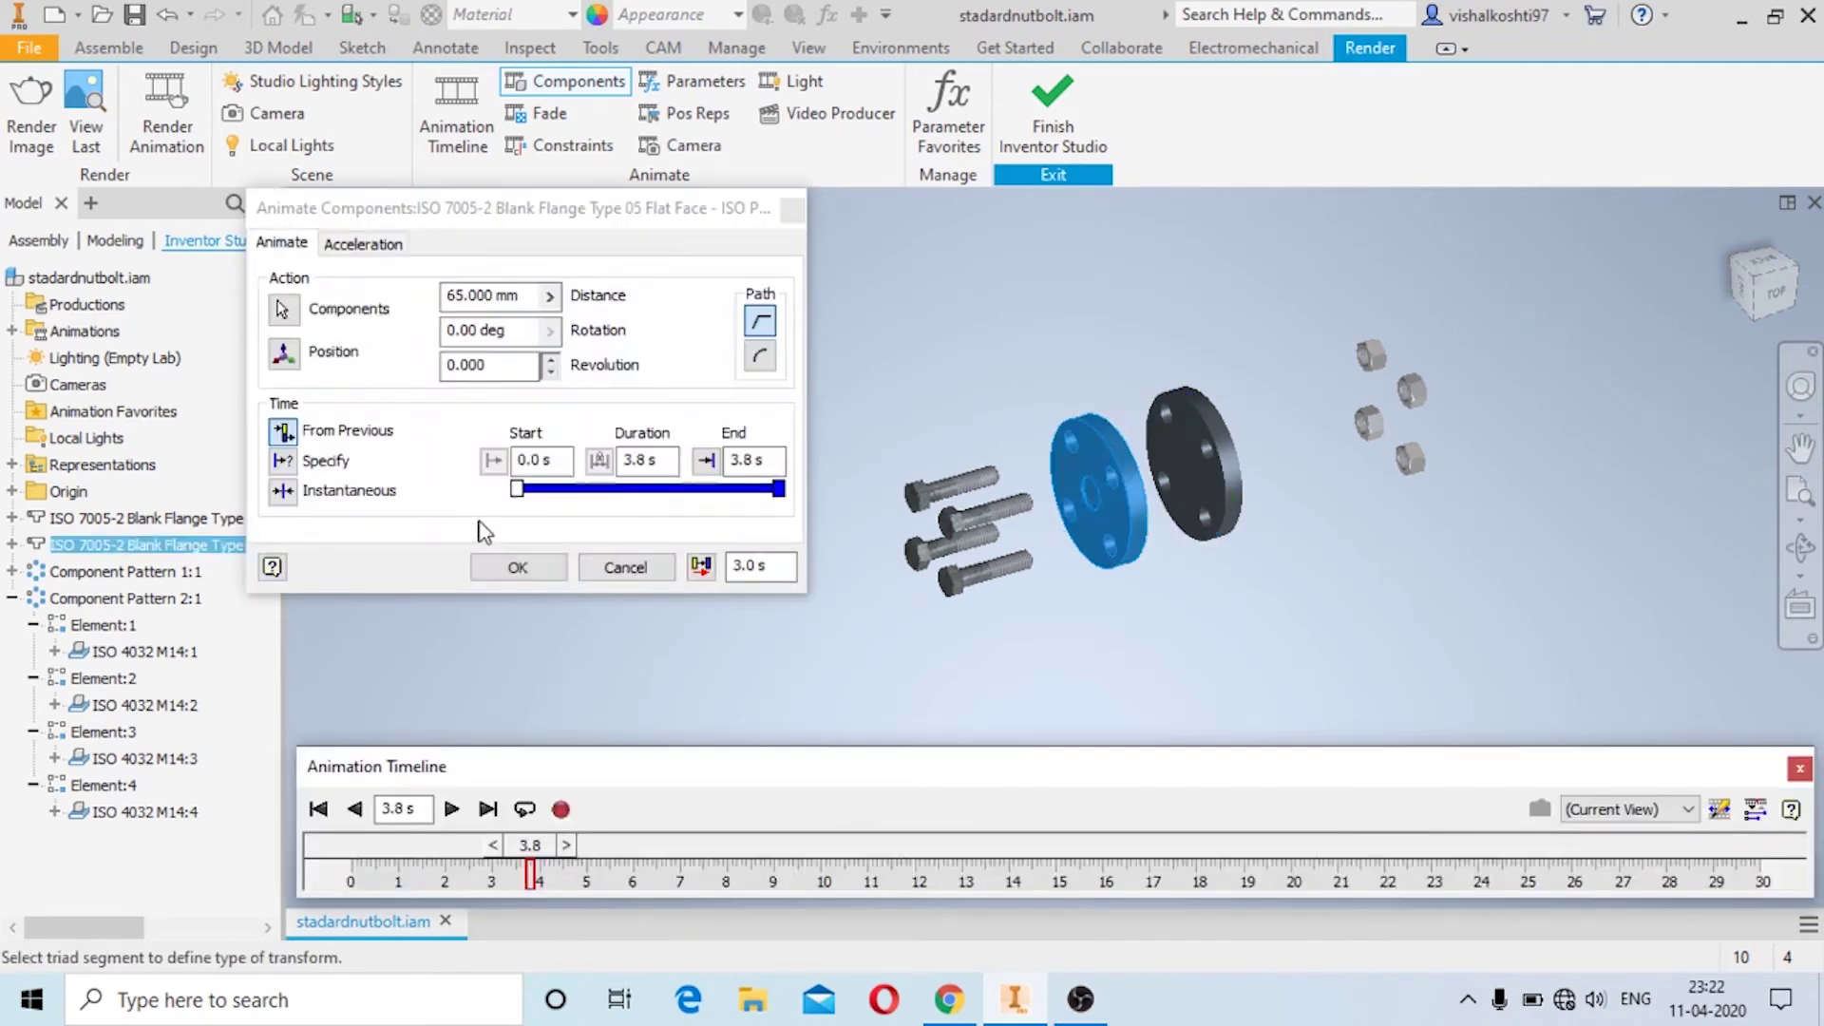
pyautogui.click(518, 568)
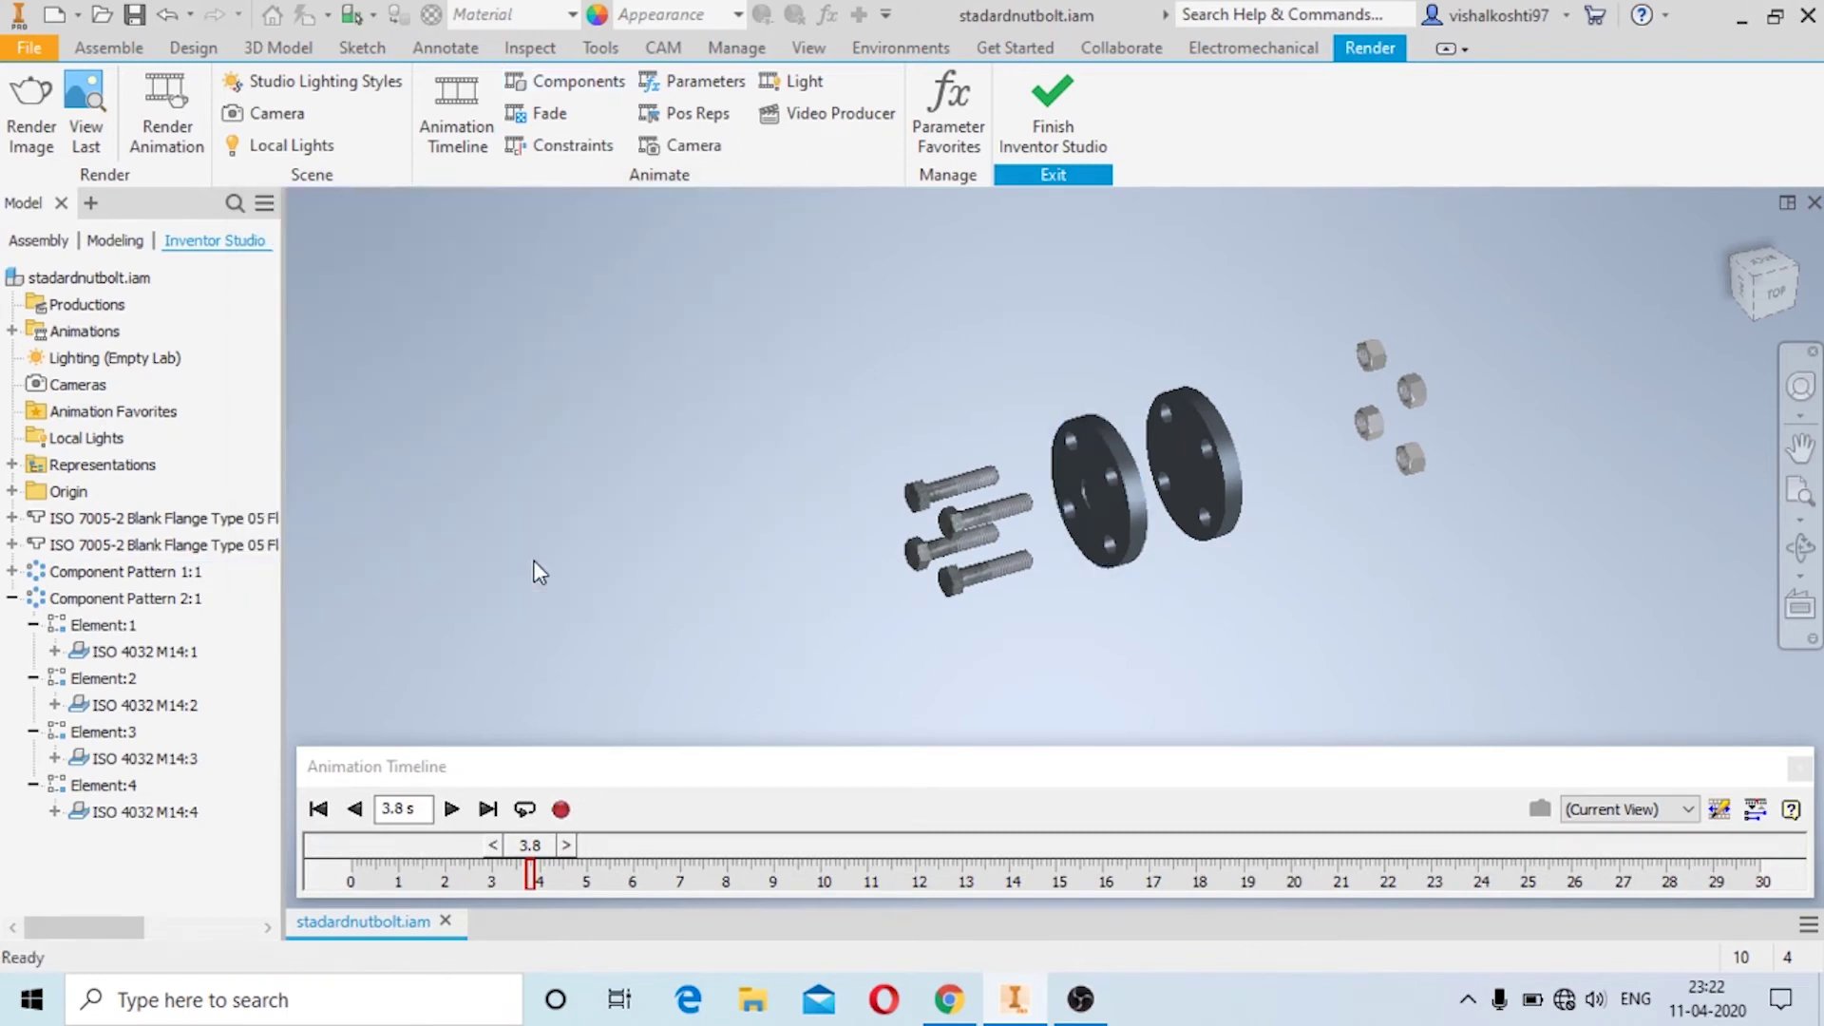
# Play the full animation, then view Render Animation output: stadardnutbolt.avi, 0.0–6.0 s, 15 fps
pyautogui.click(317, 809)
pyautogui.click(450, 808)
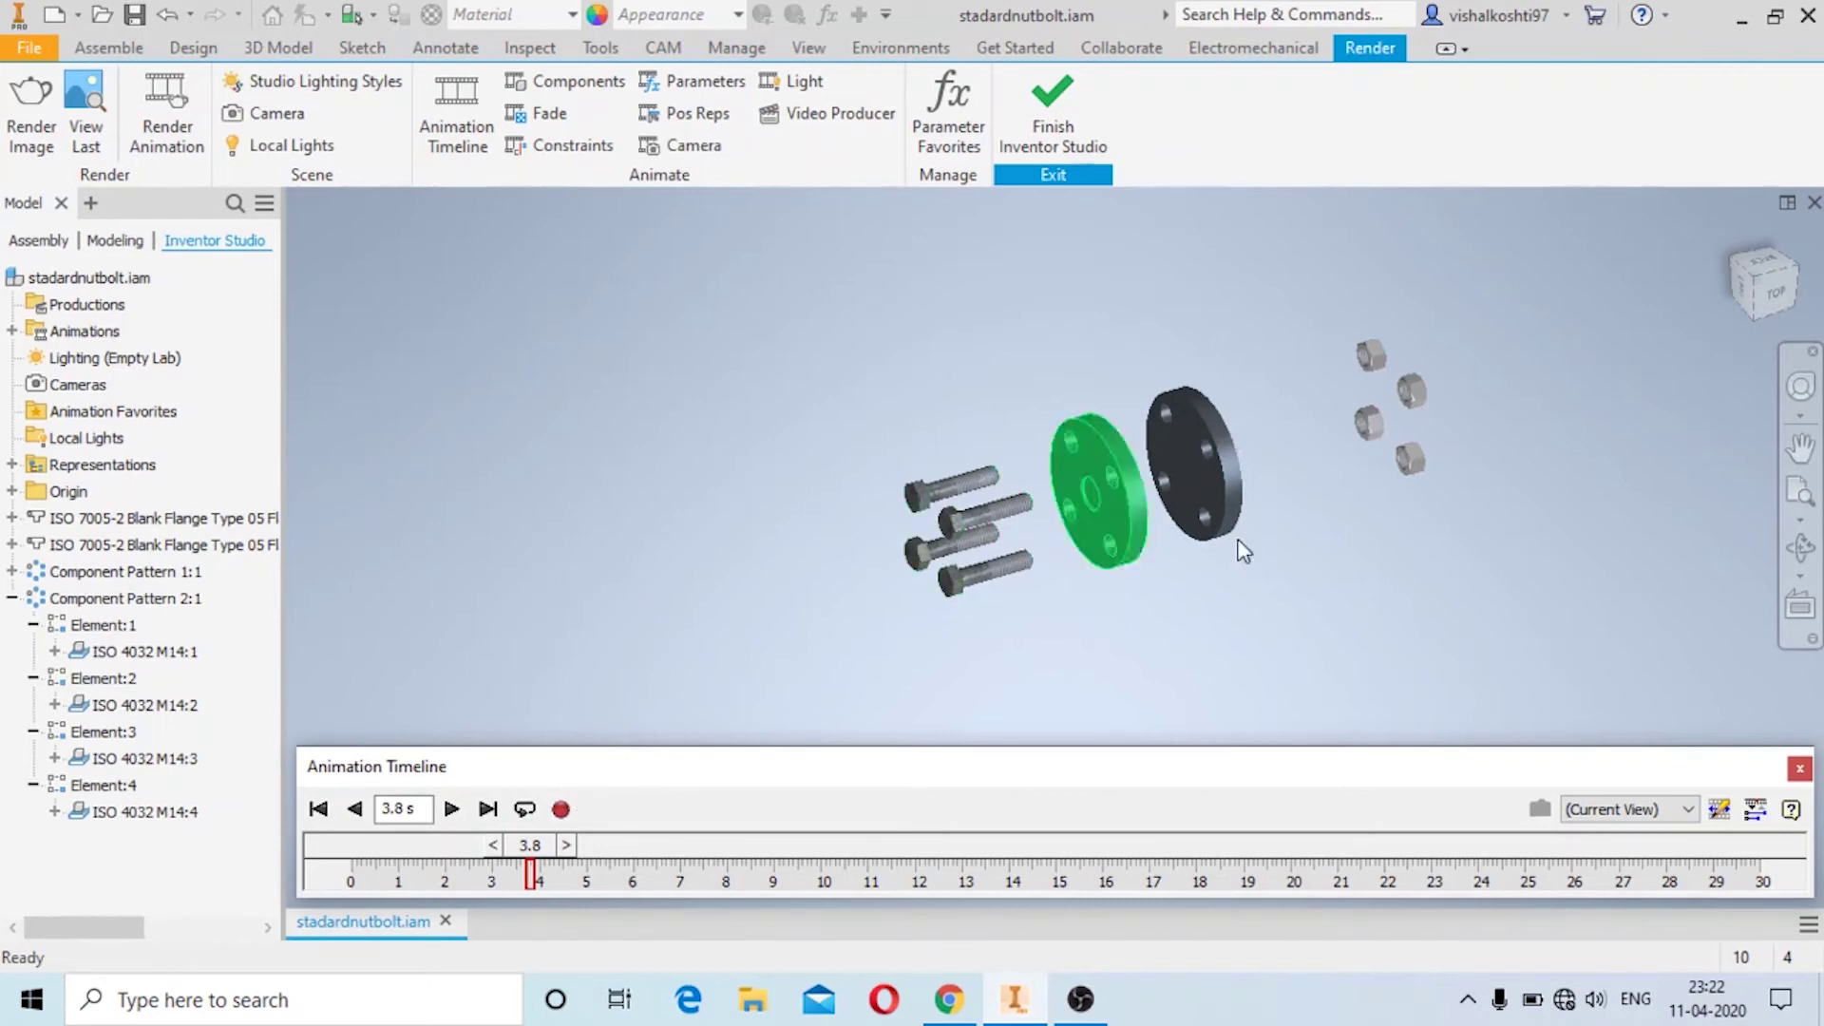
pyautogui.click(560, 810)
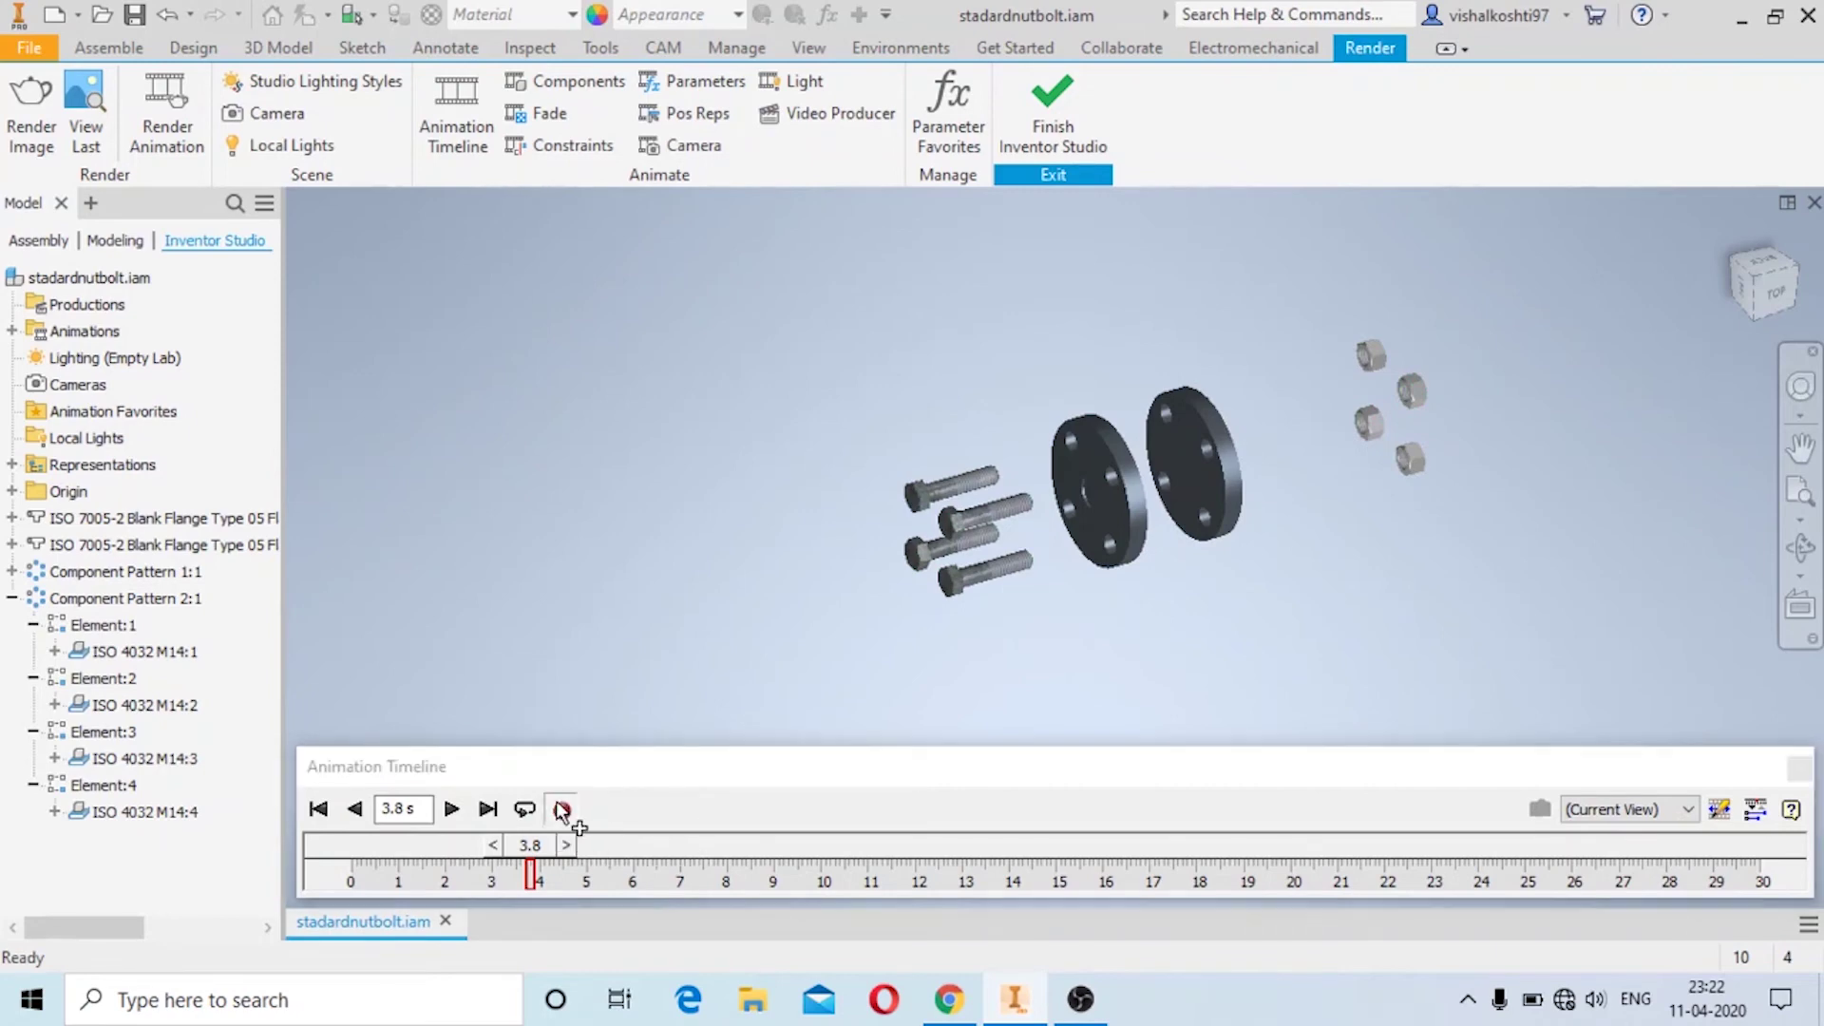
pyautogui.click(344, 244)
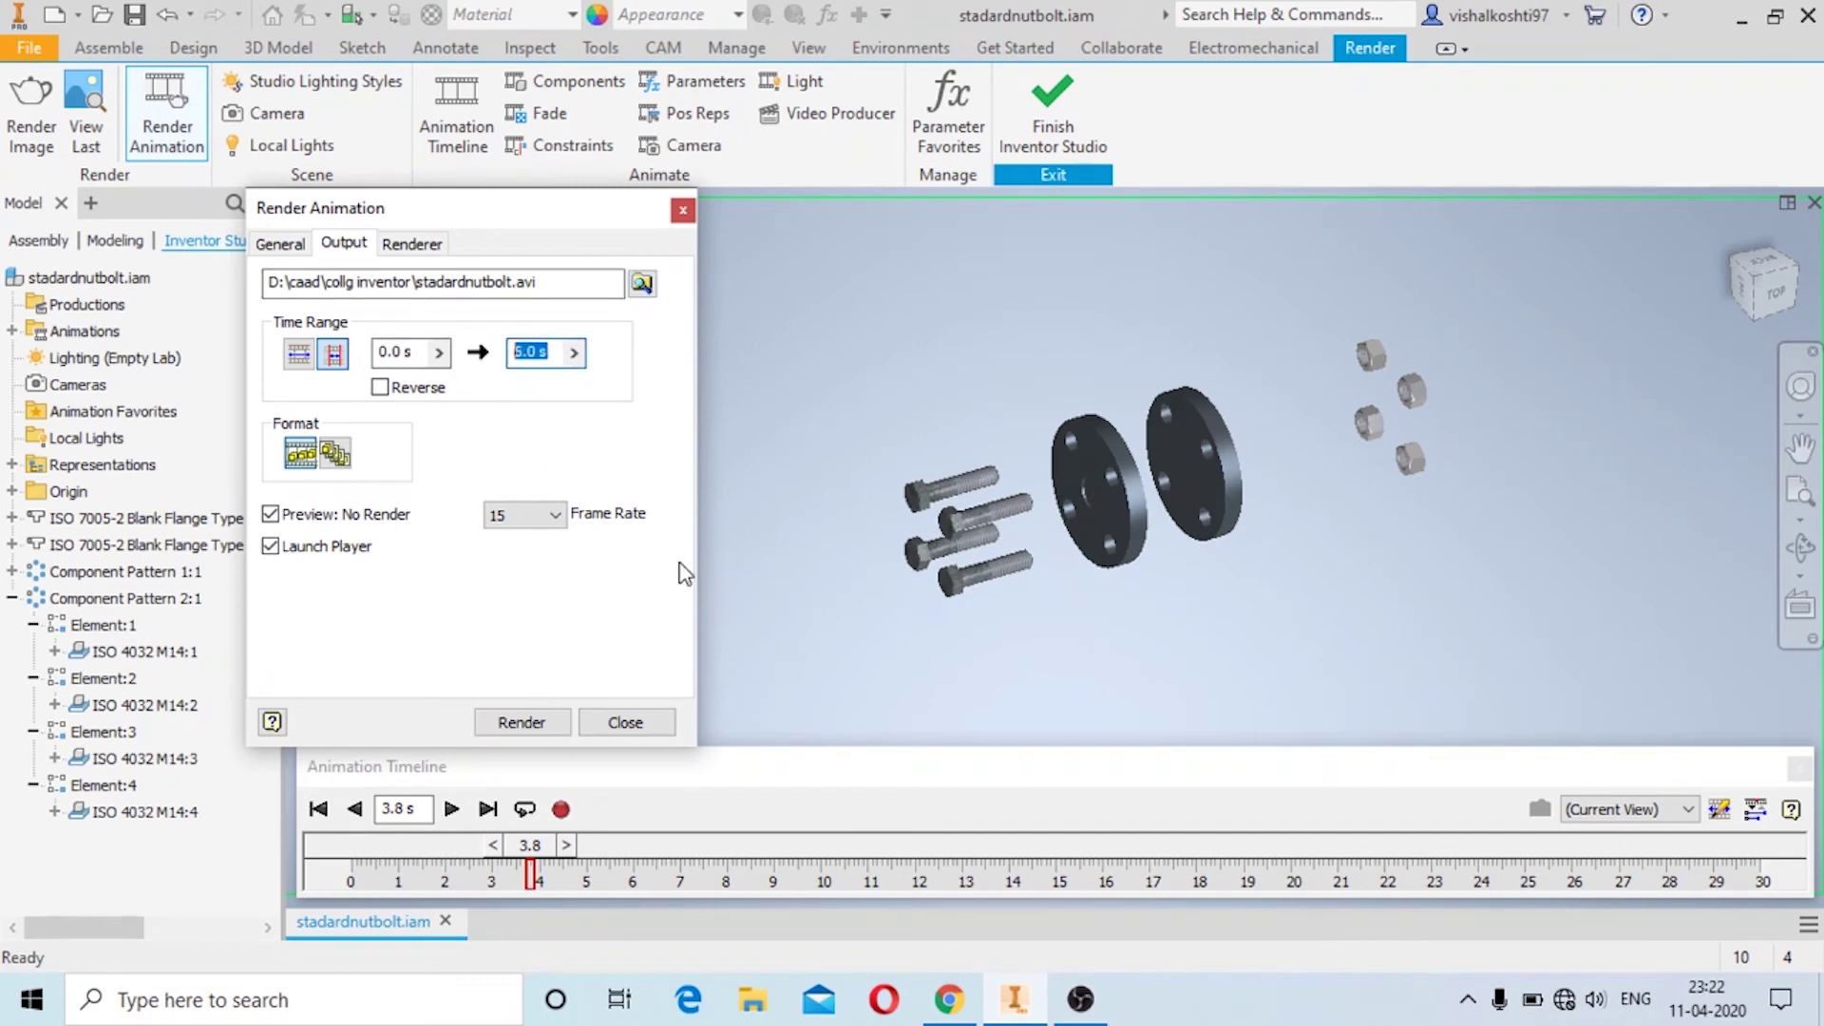
# Limit the render to a specified range ending at 5 s, with reverse rendering off
pyautogui.click(536, 882)
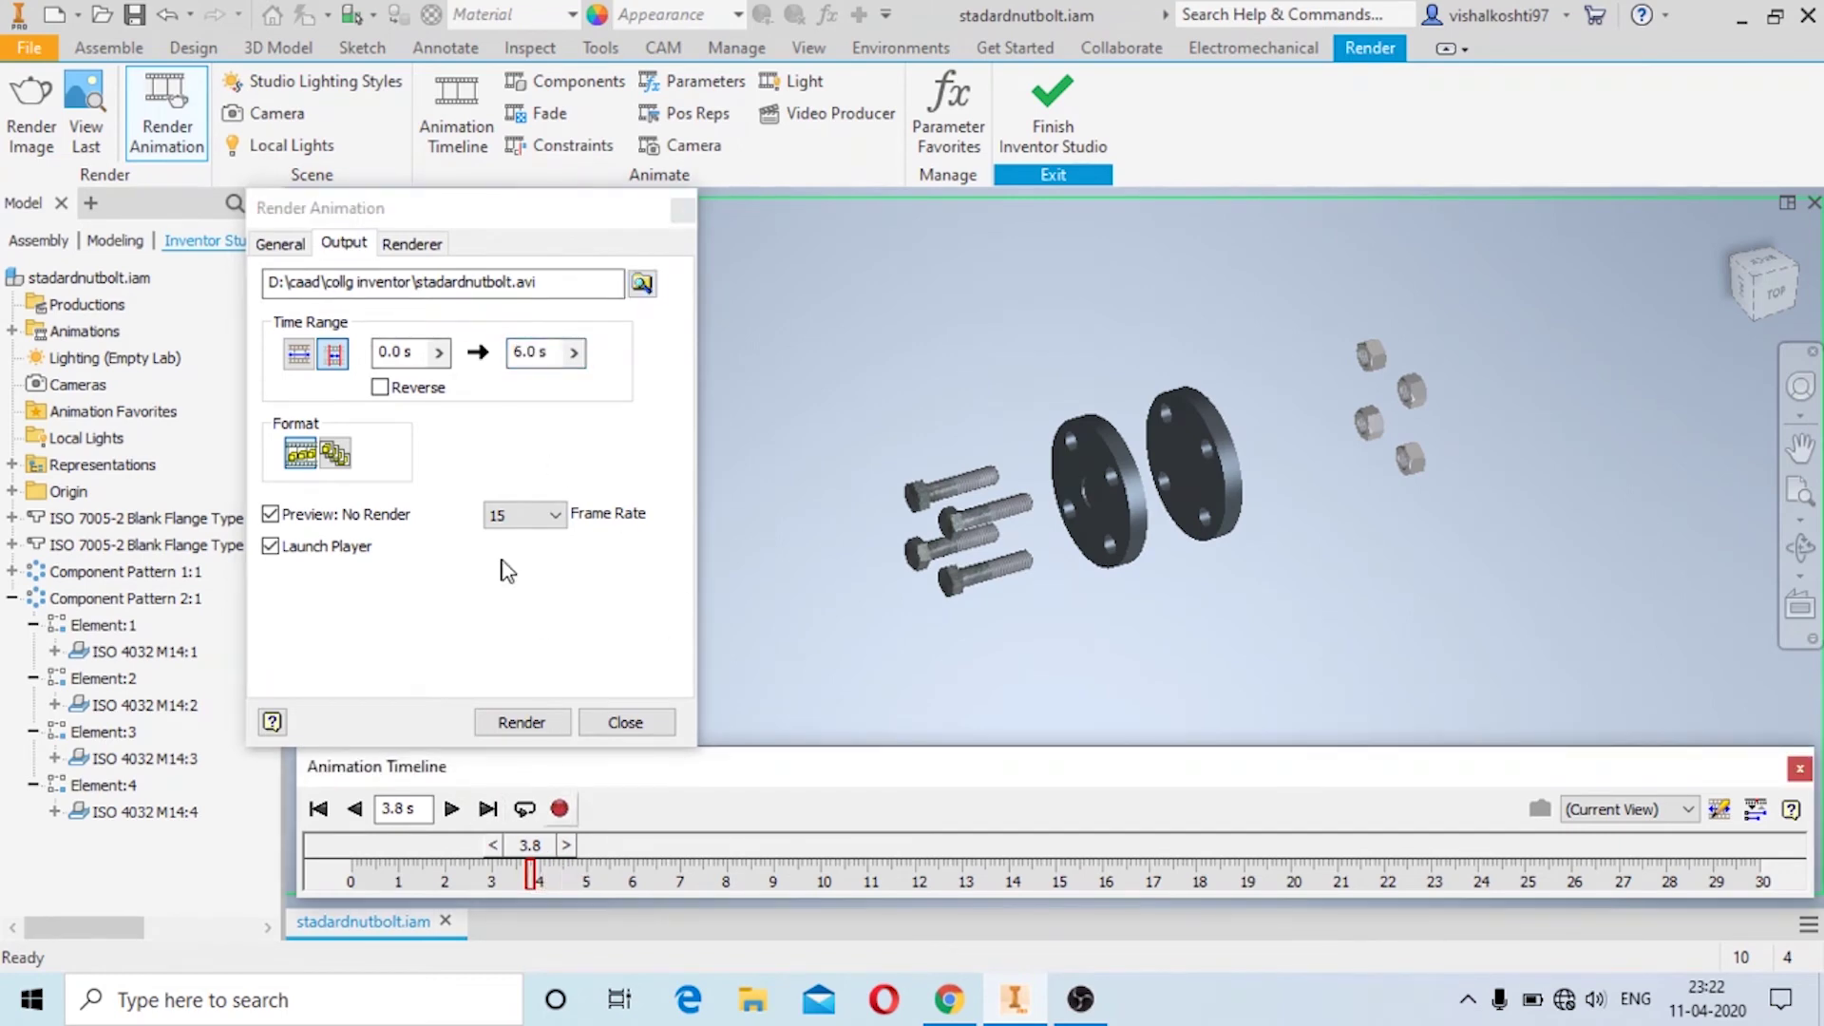
pyautogui.click(498, 359)
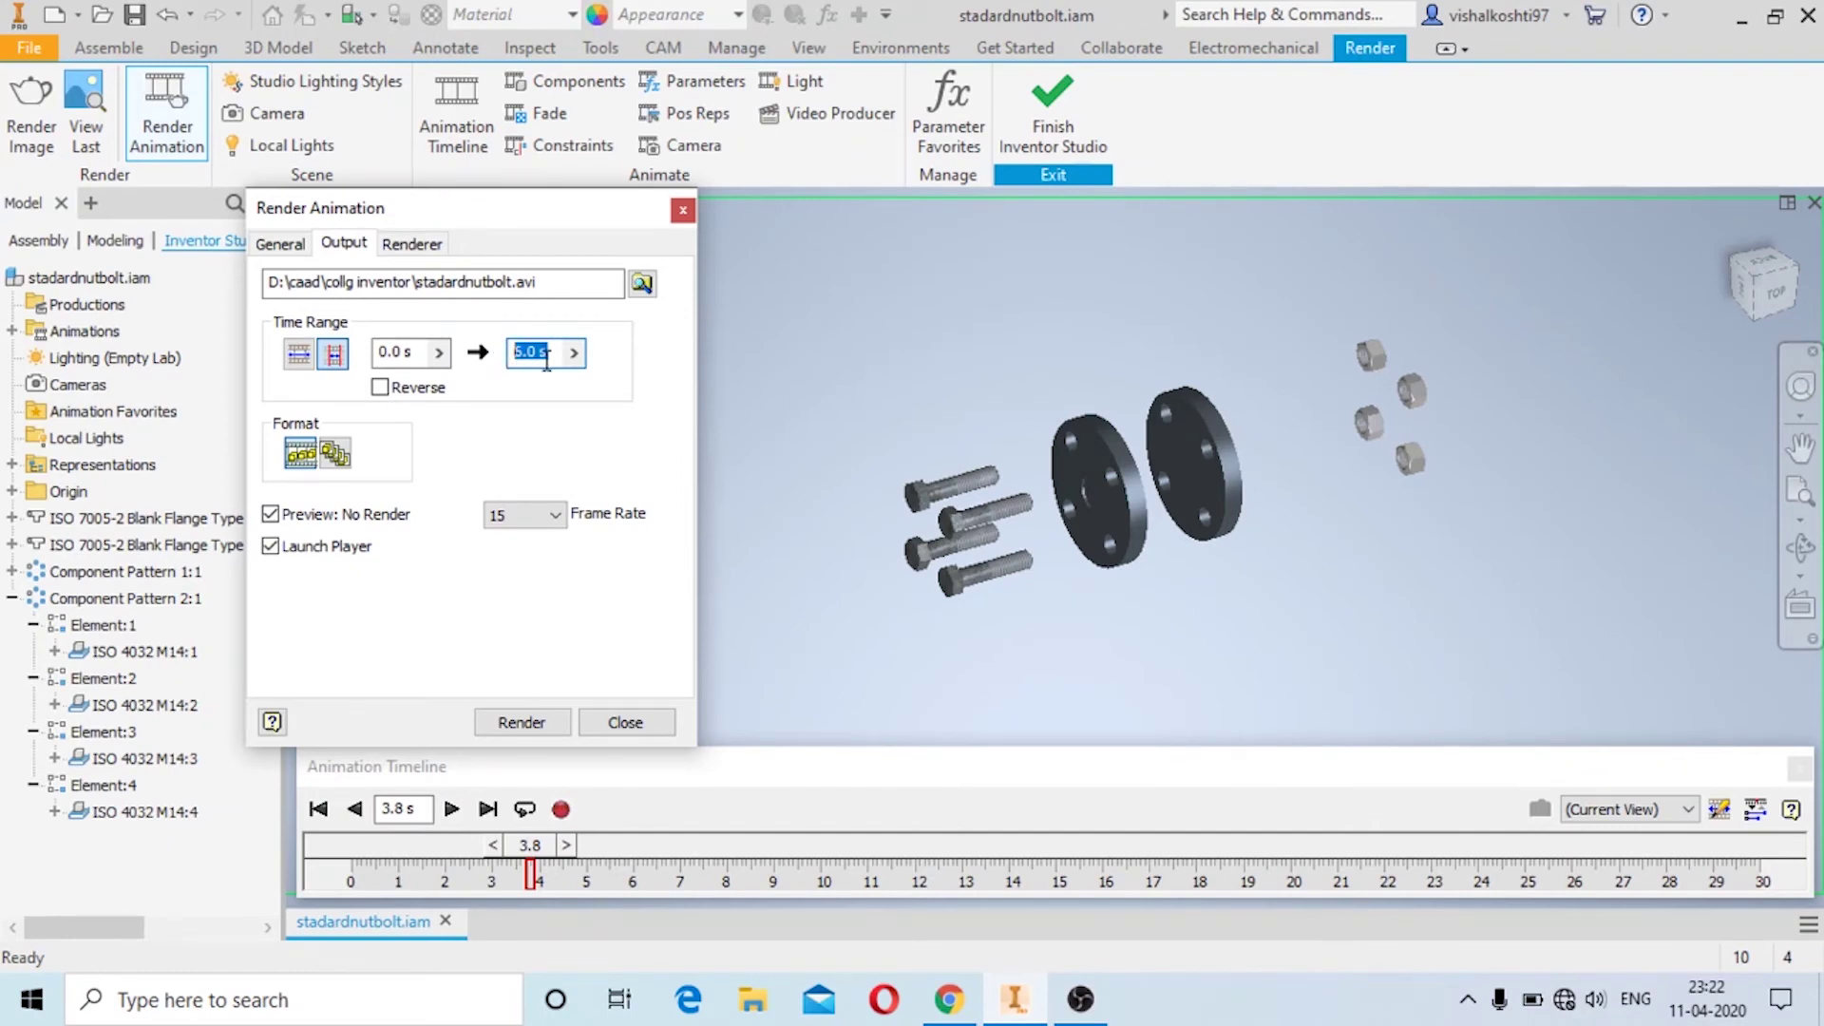
pyautogui.write('5')
pyautogui.click(380, 387)
pyautogui.click(301, 355)
pyautogui.click(383, 389)
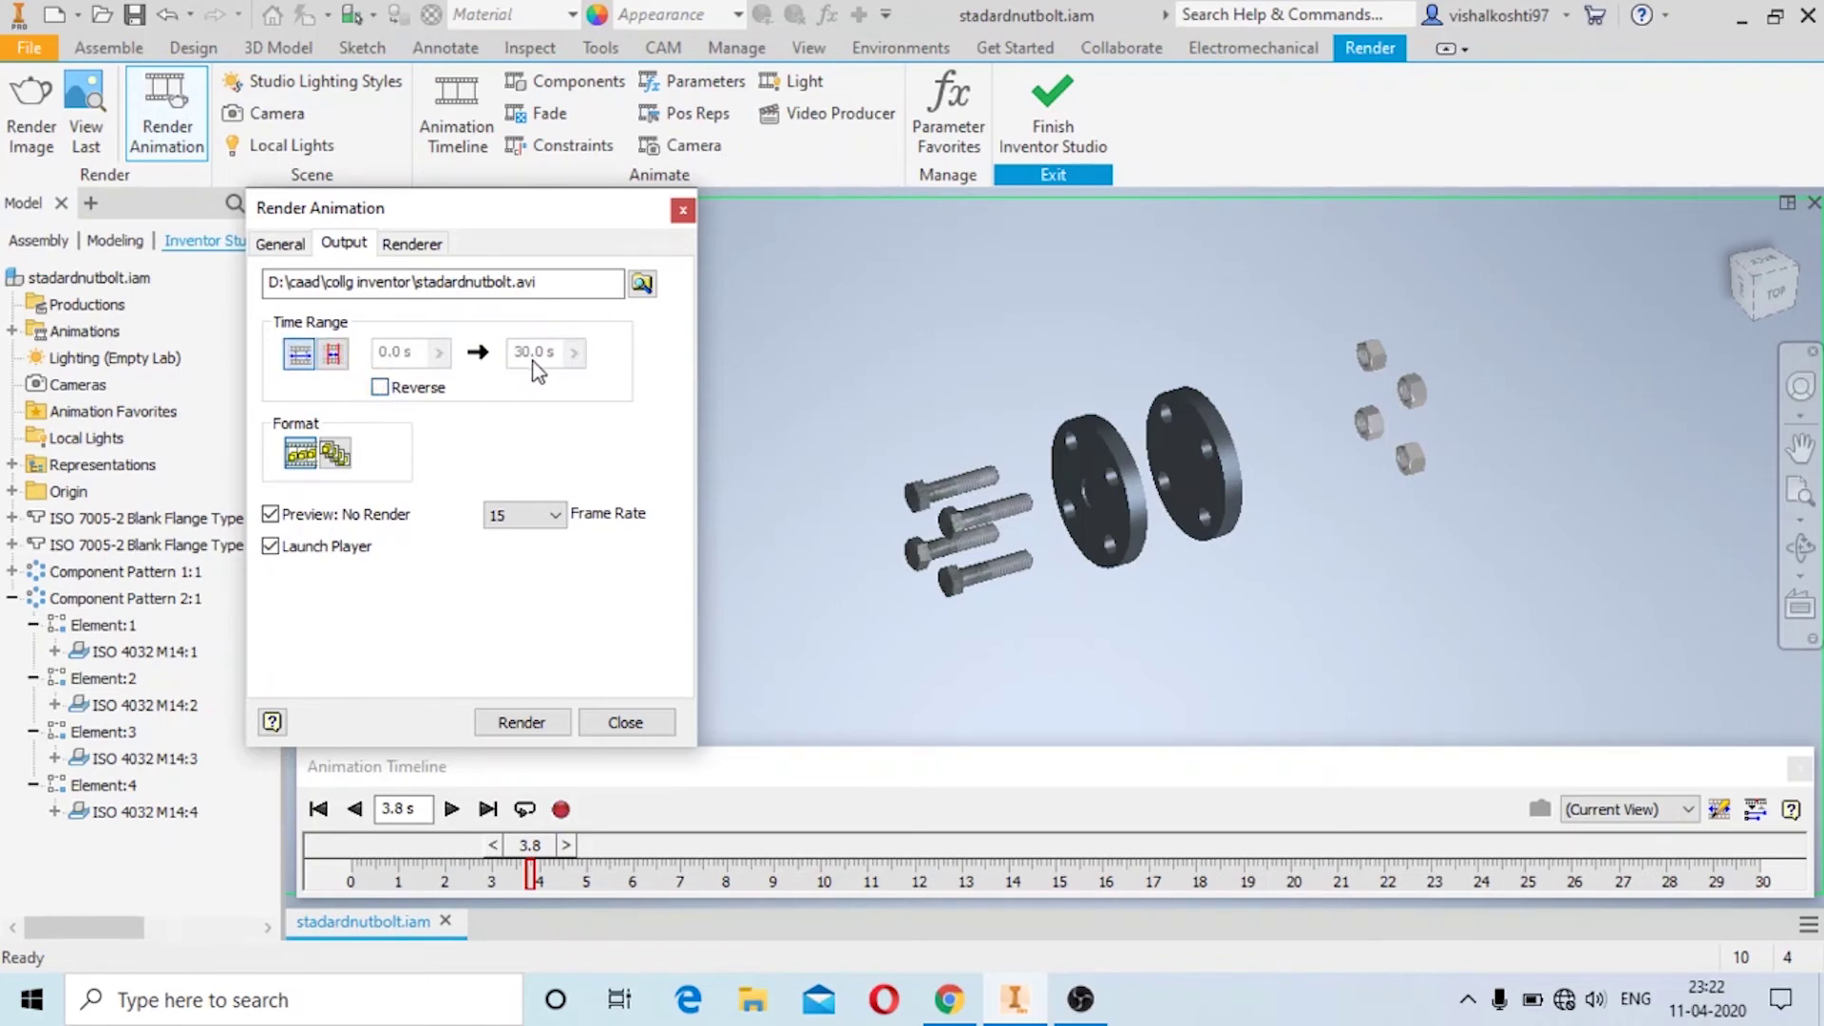
pyautogui.click(333, 354)
pyautogui.click(531, 350)
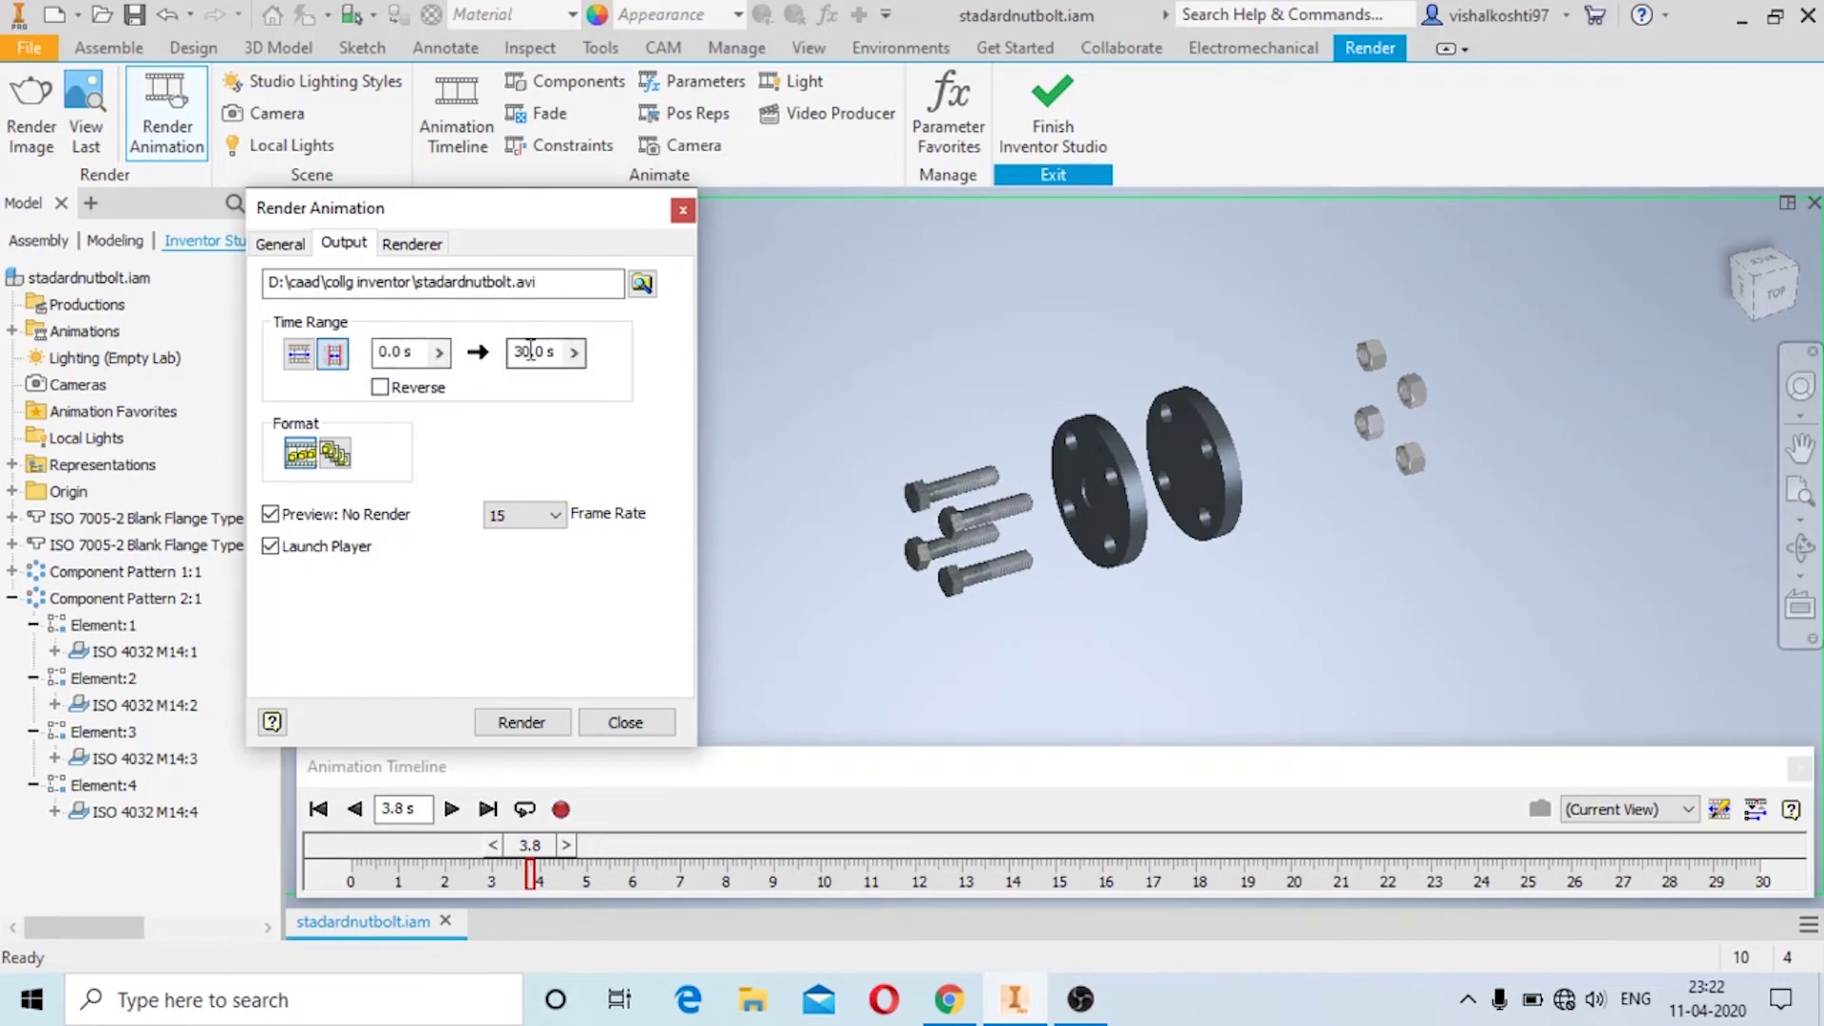
pyautogui.doubleClick(517, 350)
pyautogui.write('5')
# Keep Empty Lab lighting for the 1190×540 render and start rendering
pyautogui.click(282, 249)
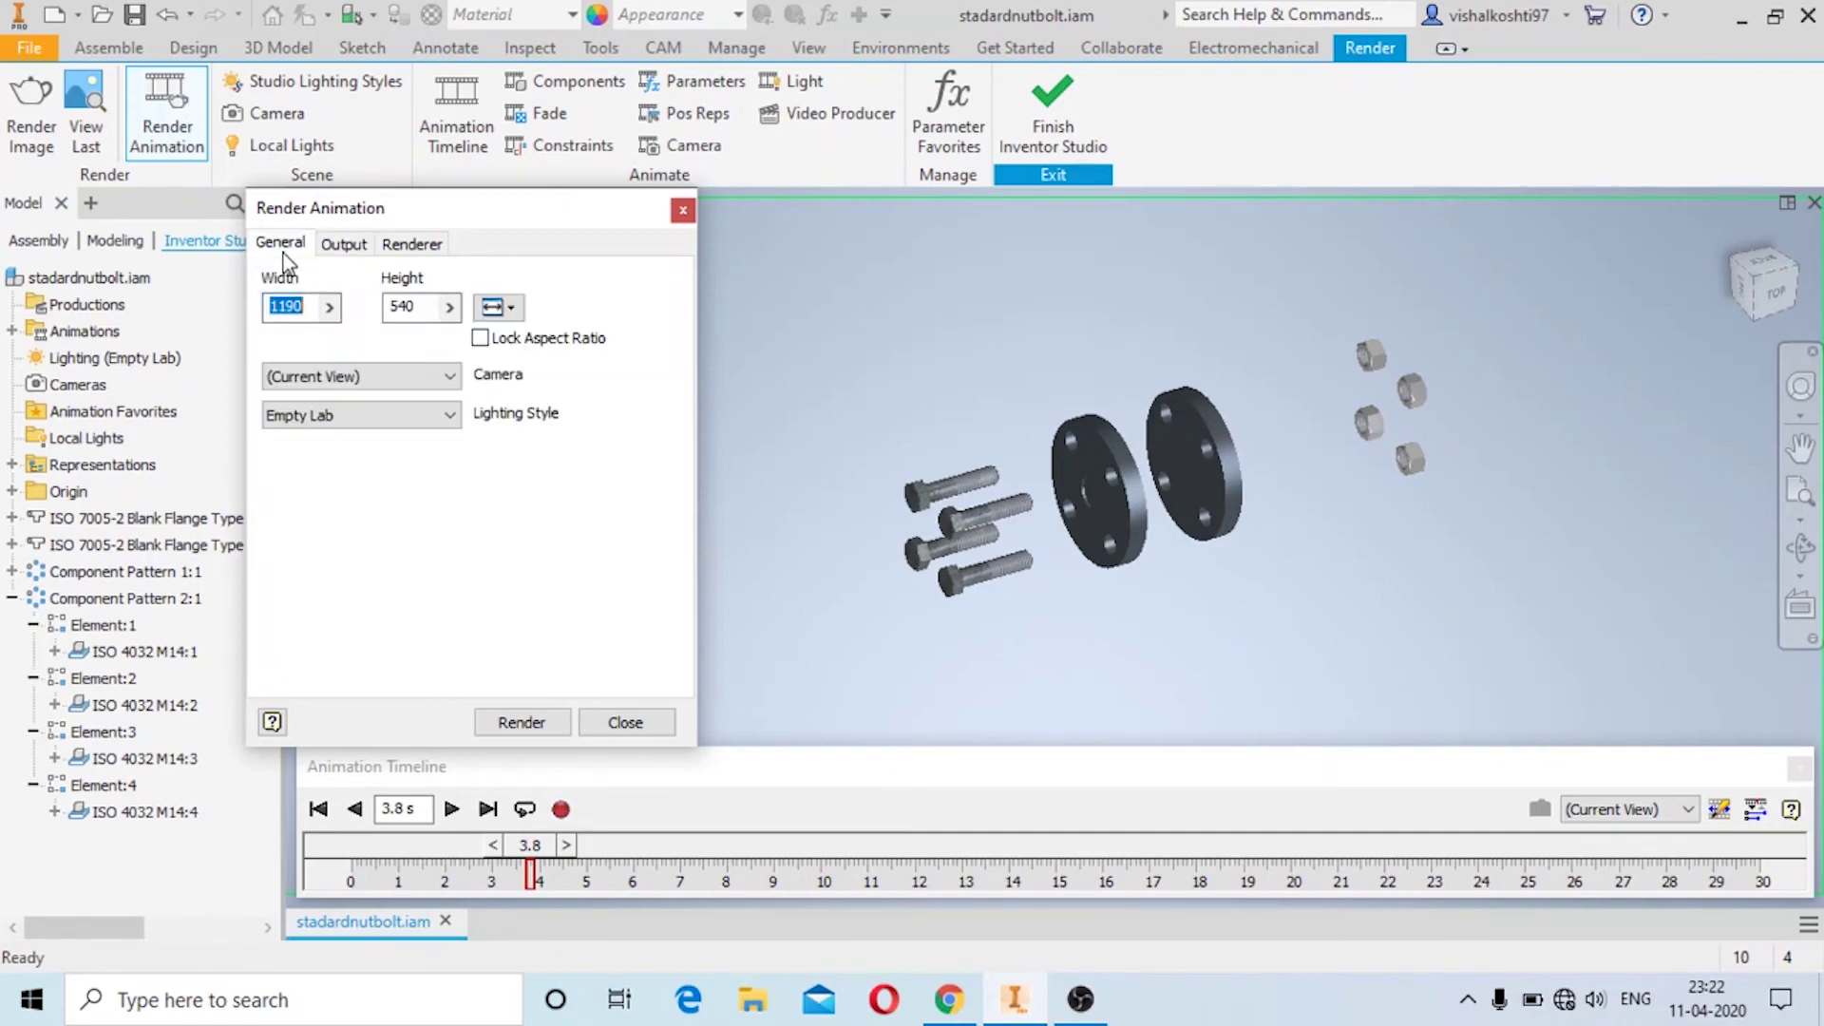
pyautogui.click(360, 416)
pyautogui.click(360, 419)
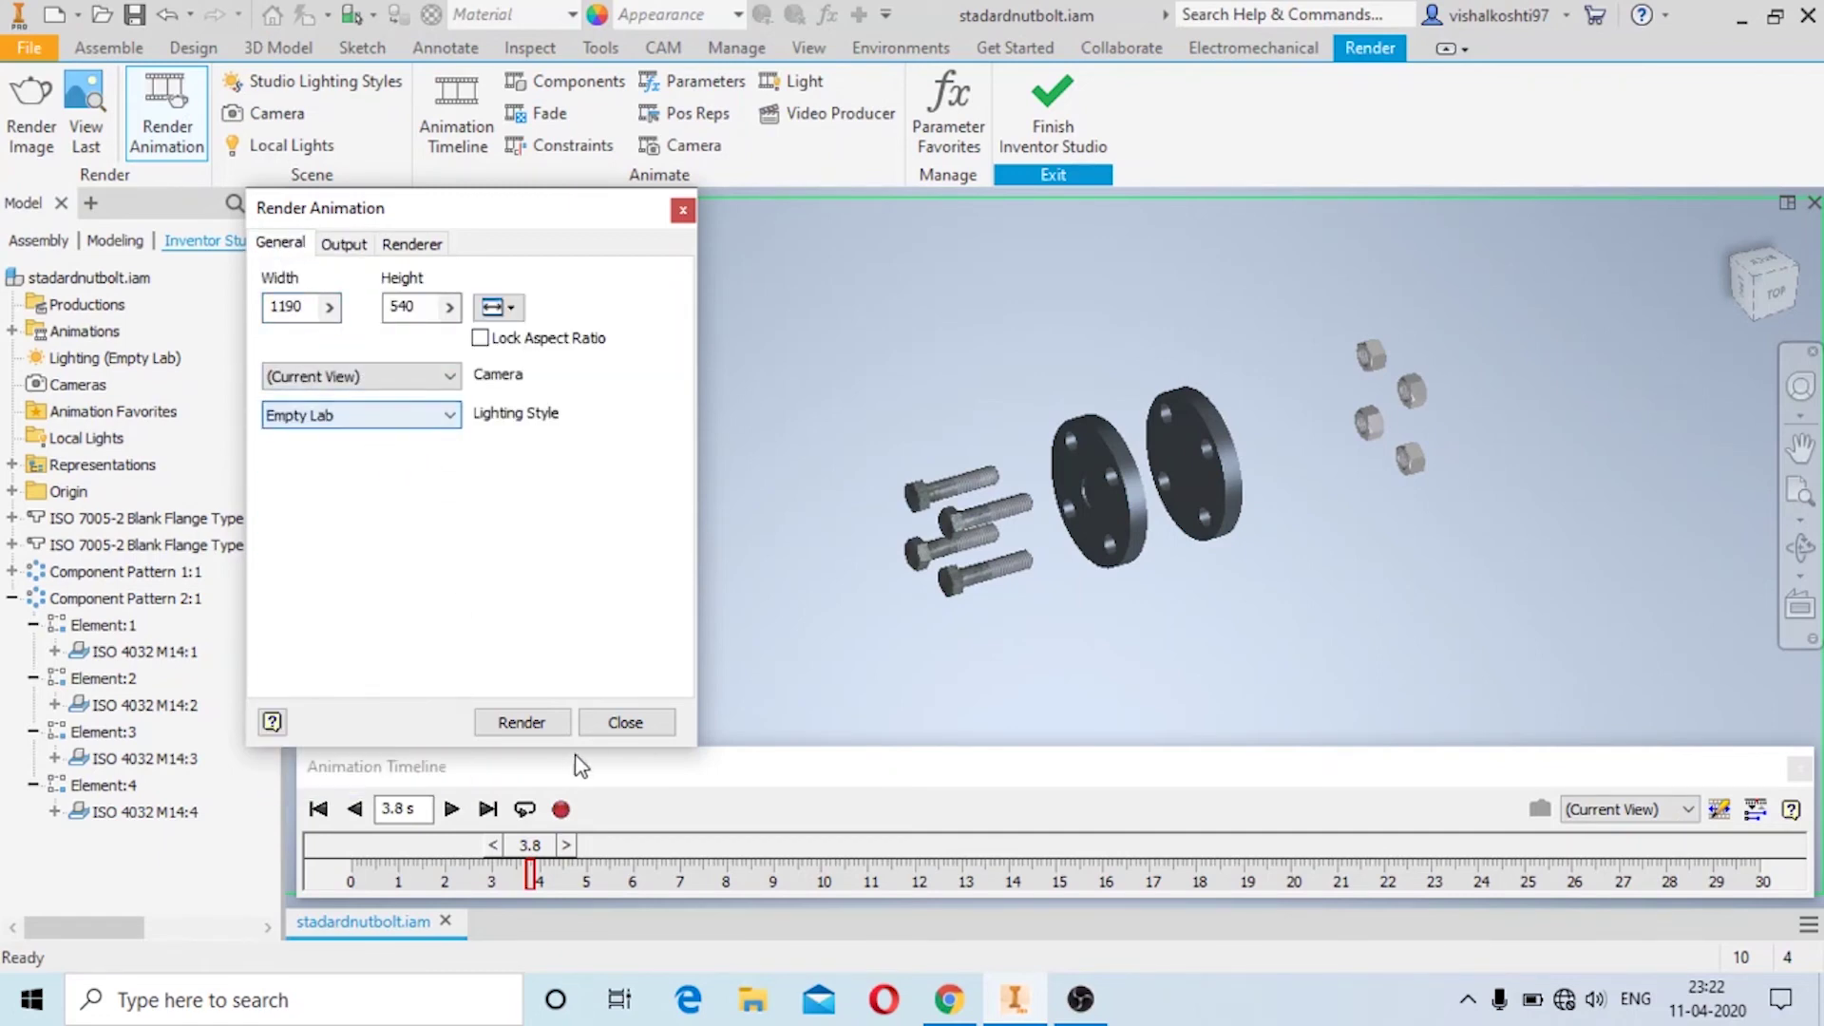
pyautogui.click(522, 722)
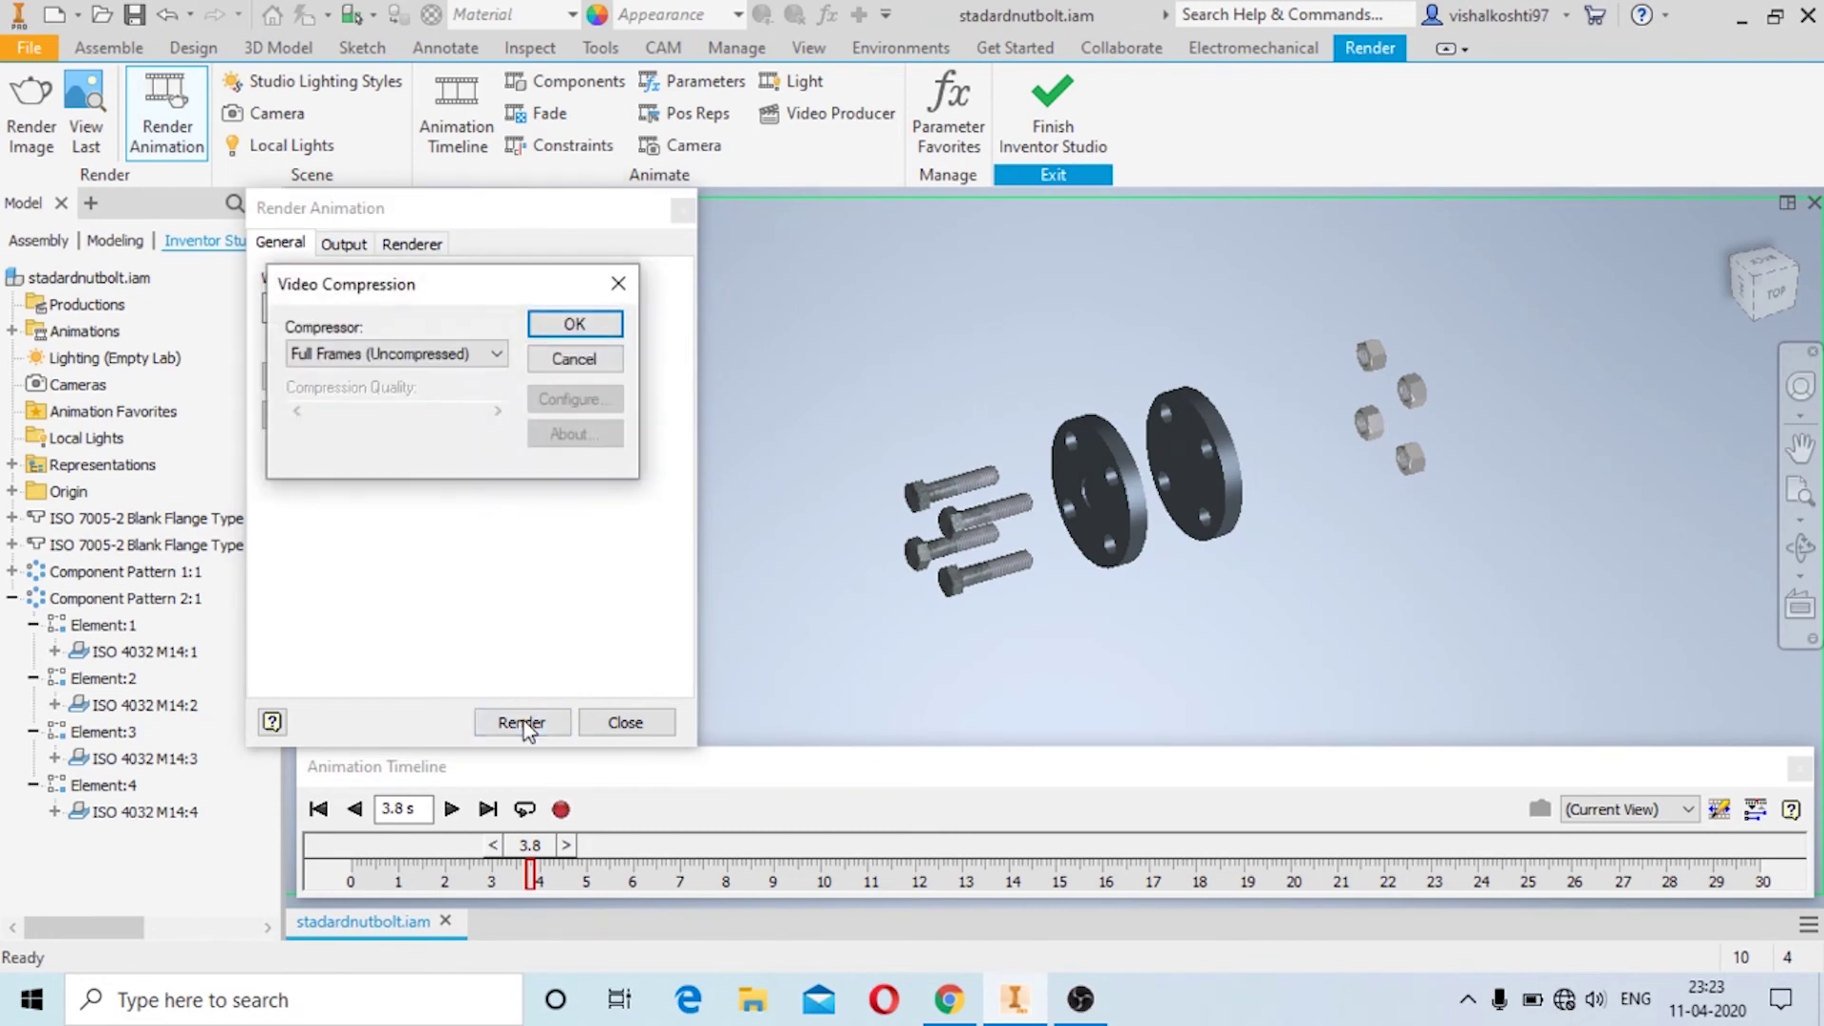
# Render all 76 frames as uncompressed full-frame AVI video, save it, and close the player and output windows
pyautogui.click(575, 324)
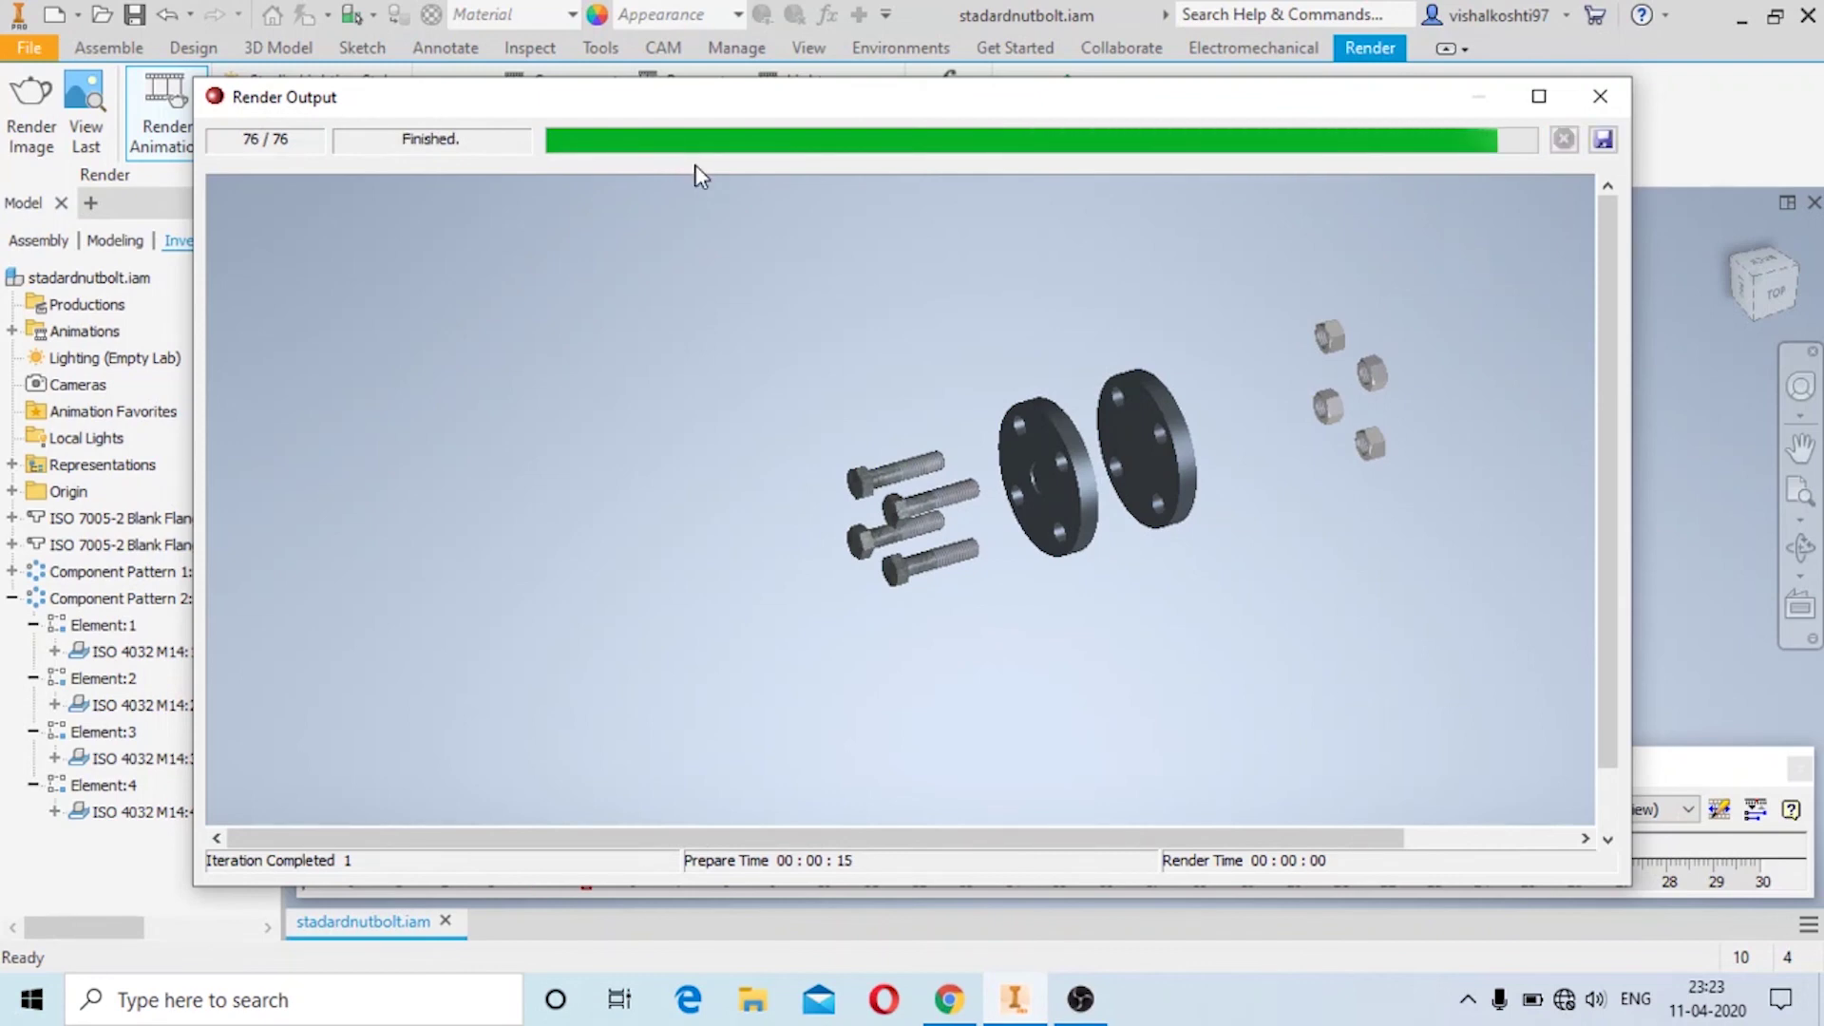
pyautogui.click(1603, 140)
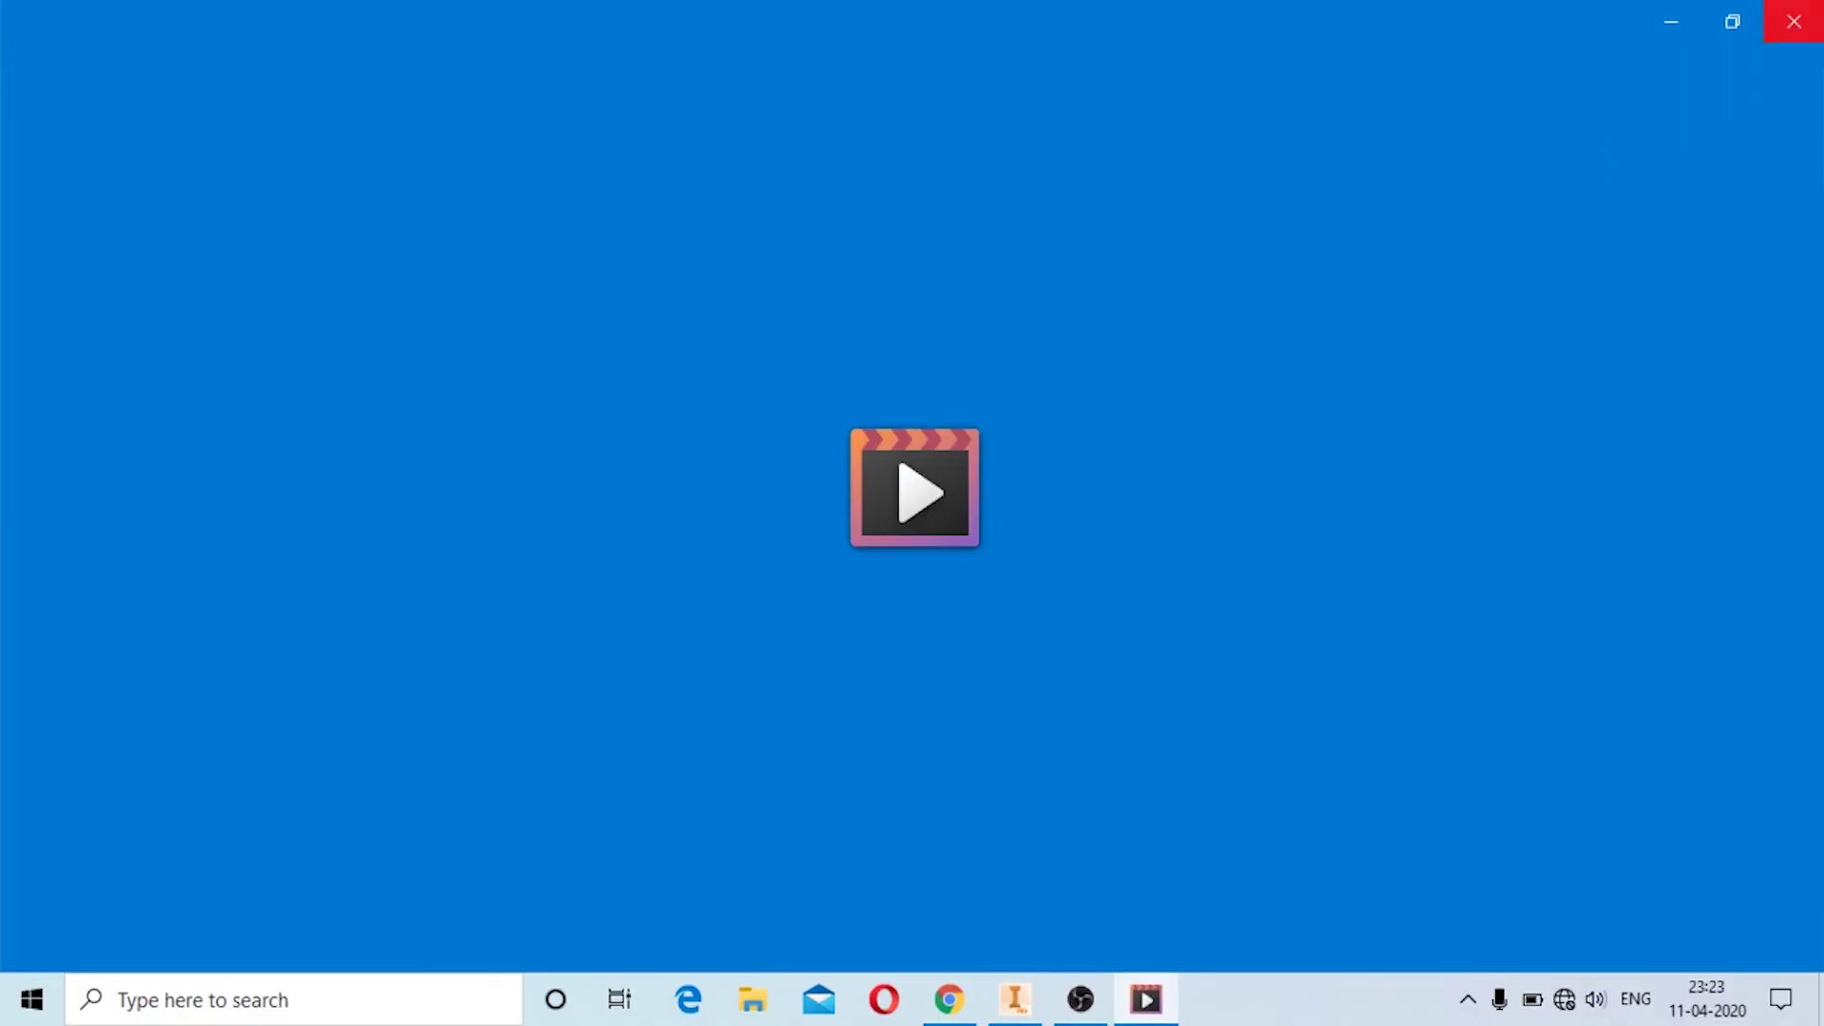
pyautogui.click(1805, 12)
pyautogui.click(1610, 98)
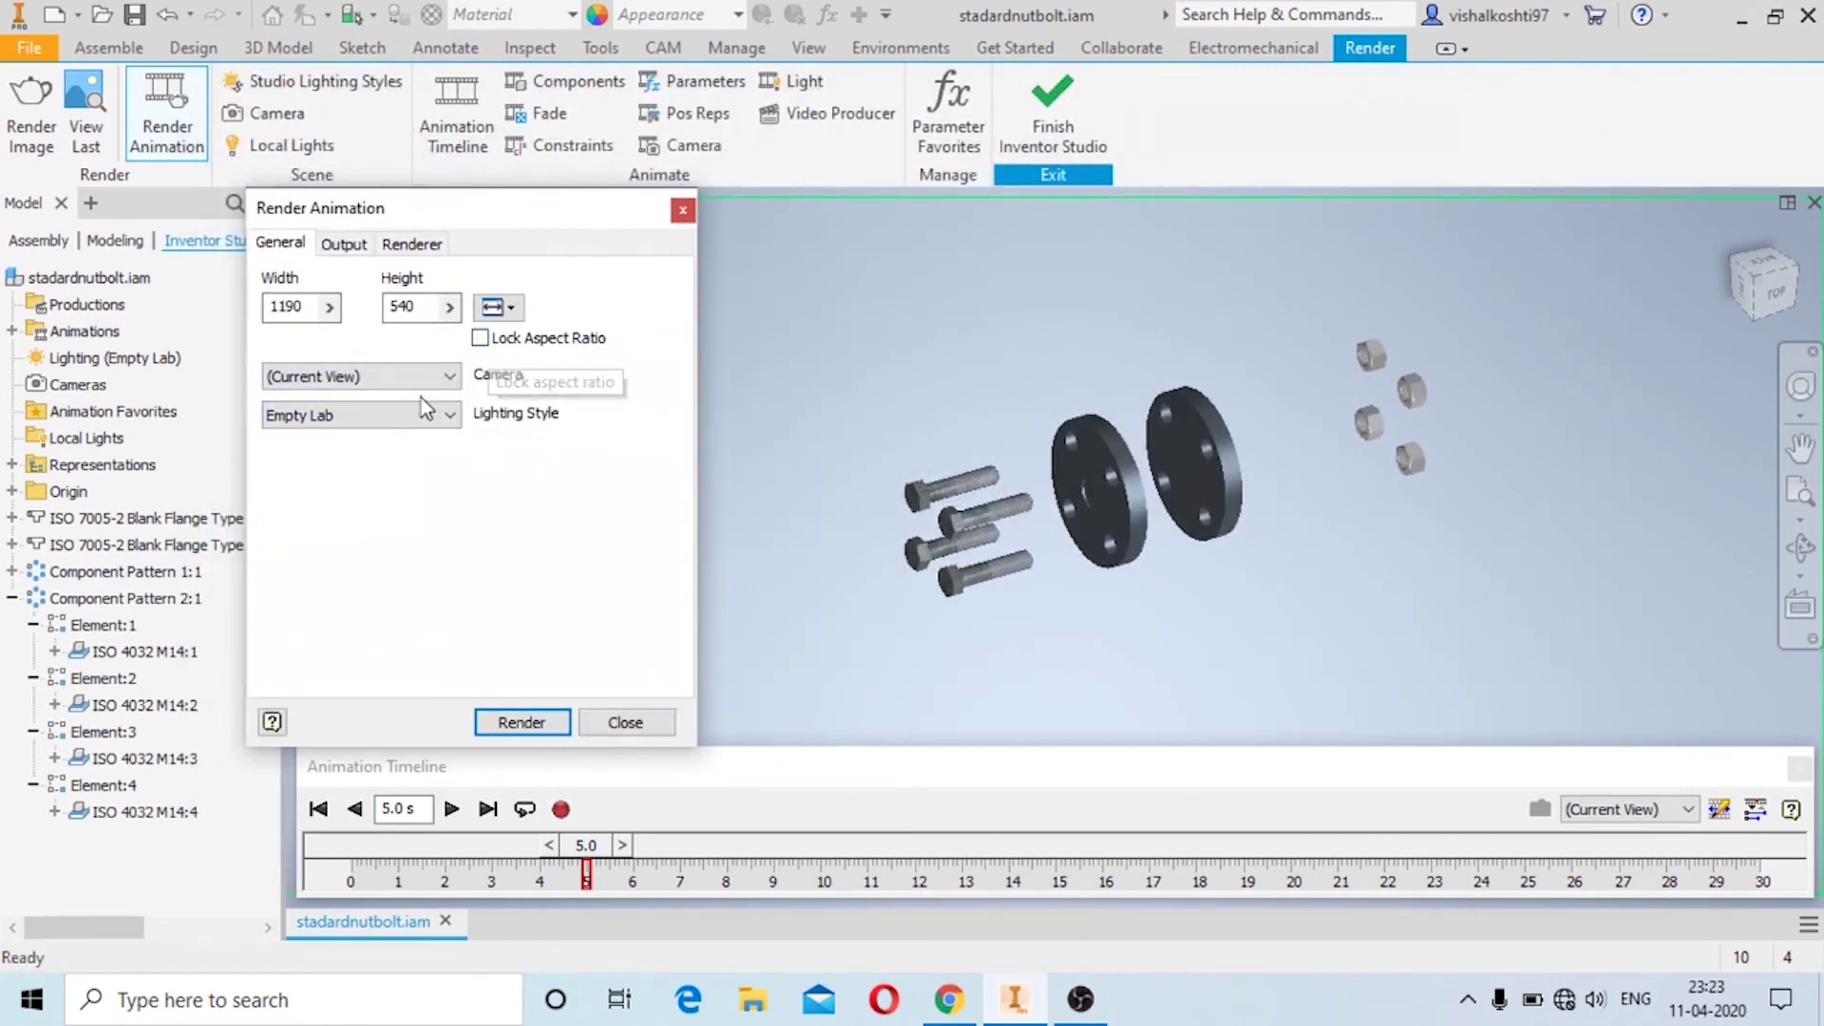
# Review the Output settings, close the Render Animation dialog, and slightly orbit the exploded flange assembly
pyautogui.click(343, 245)
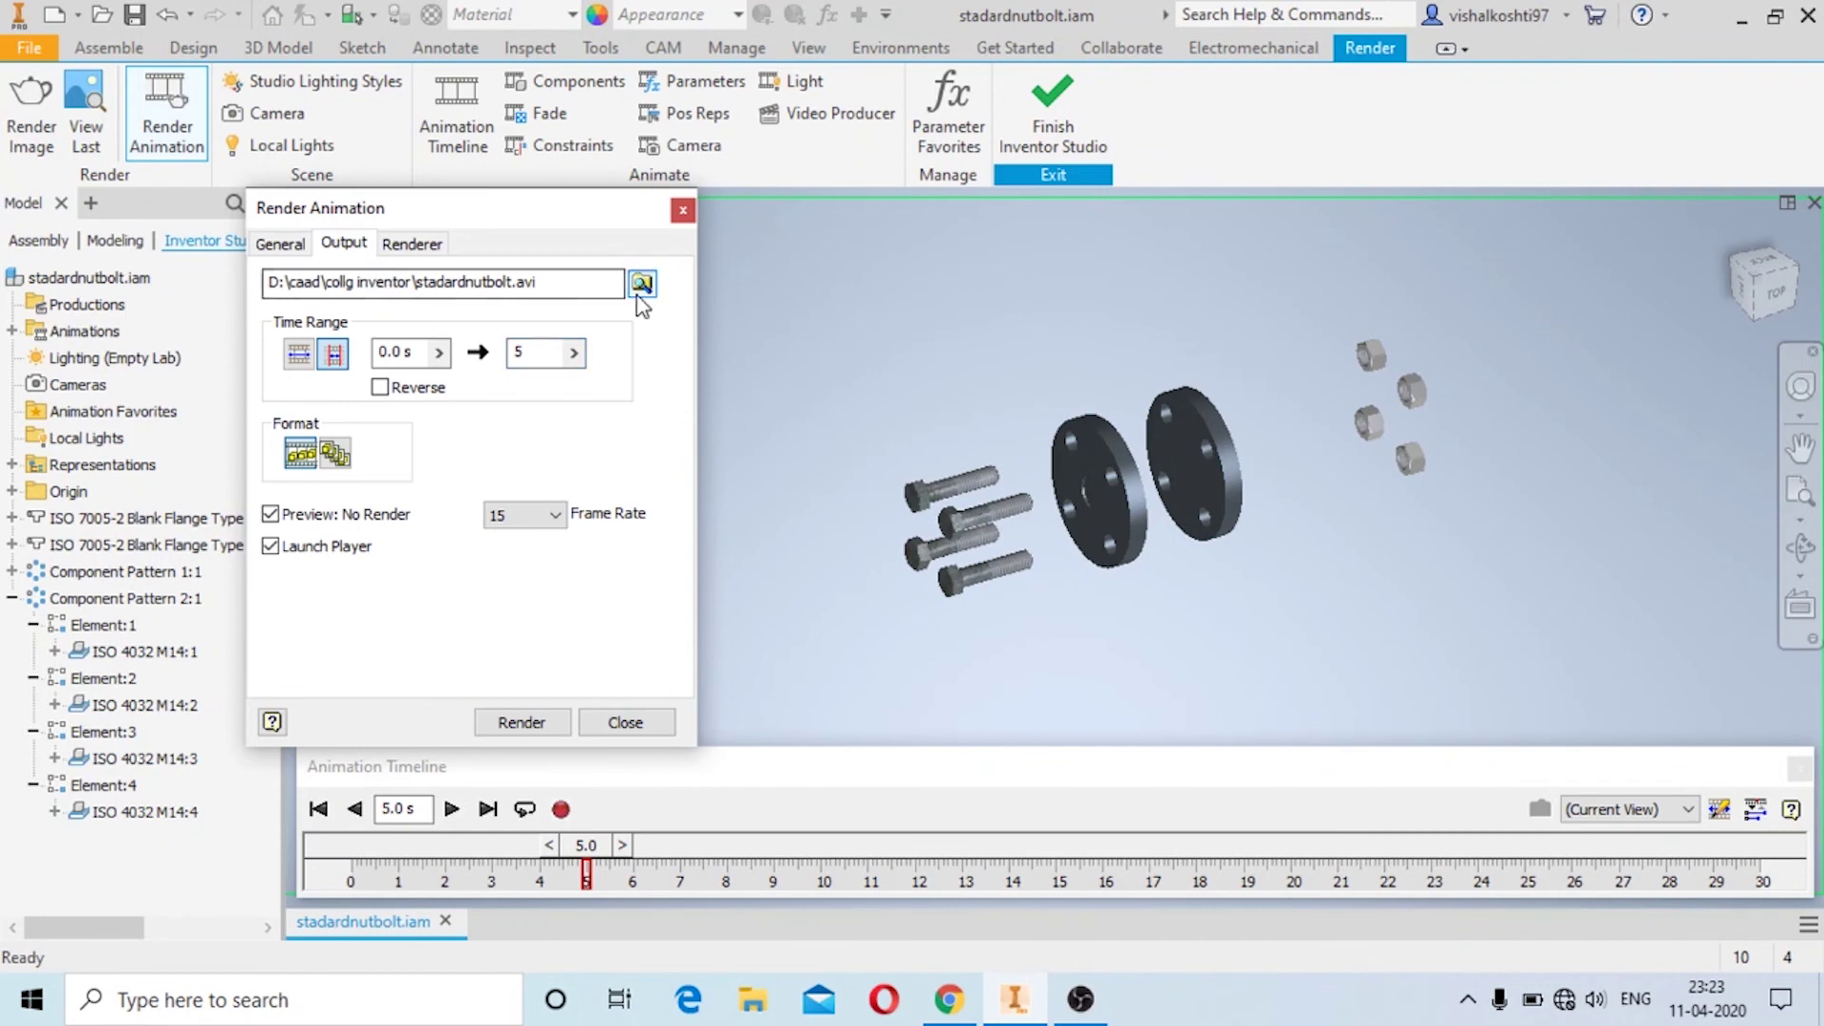
pyautogui.click(682, 210)
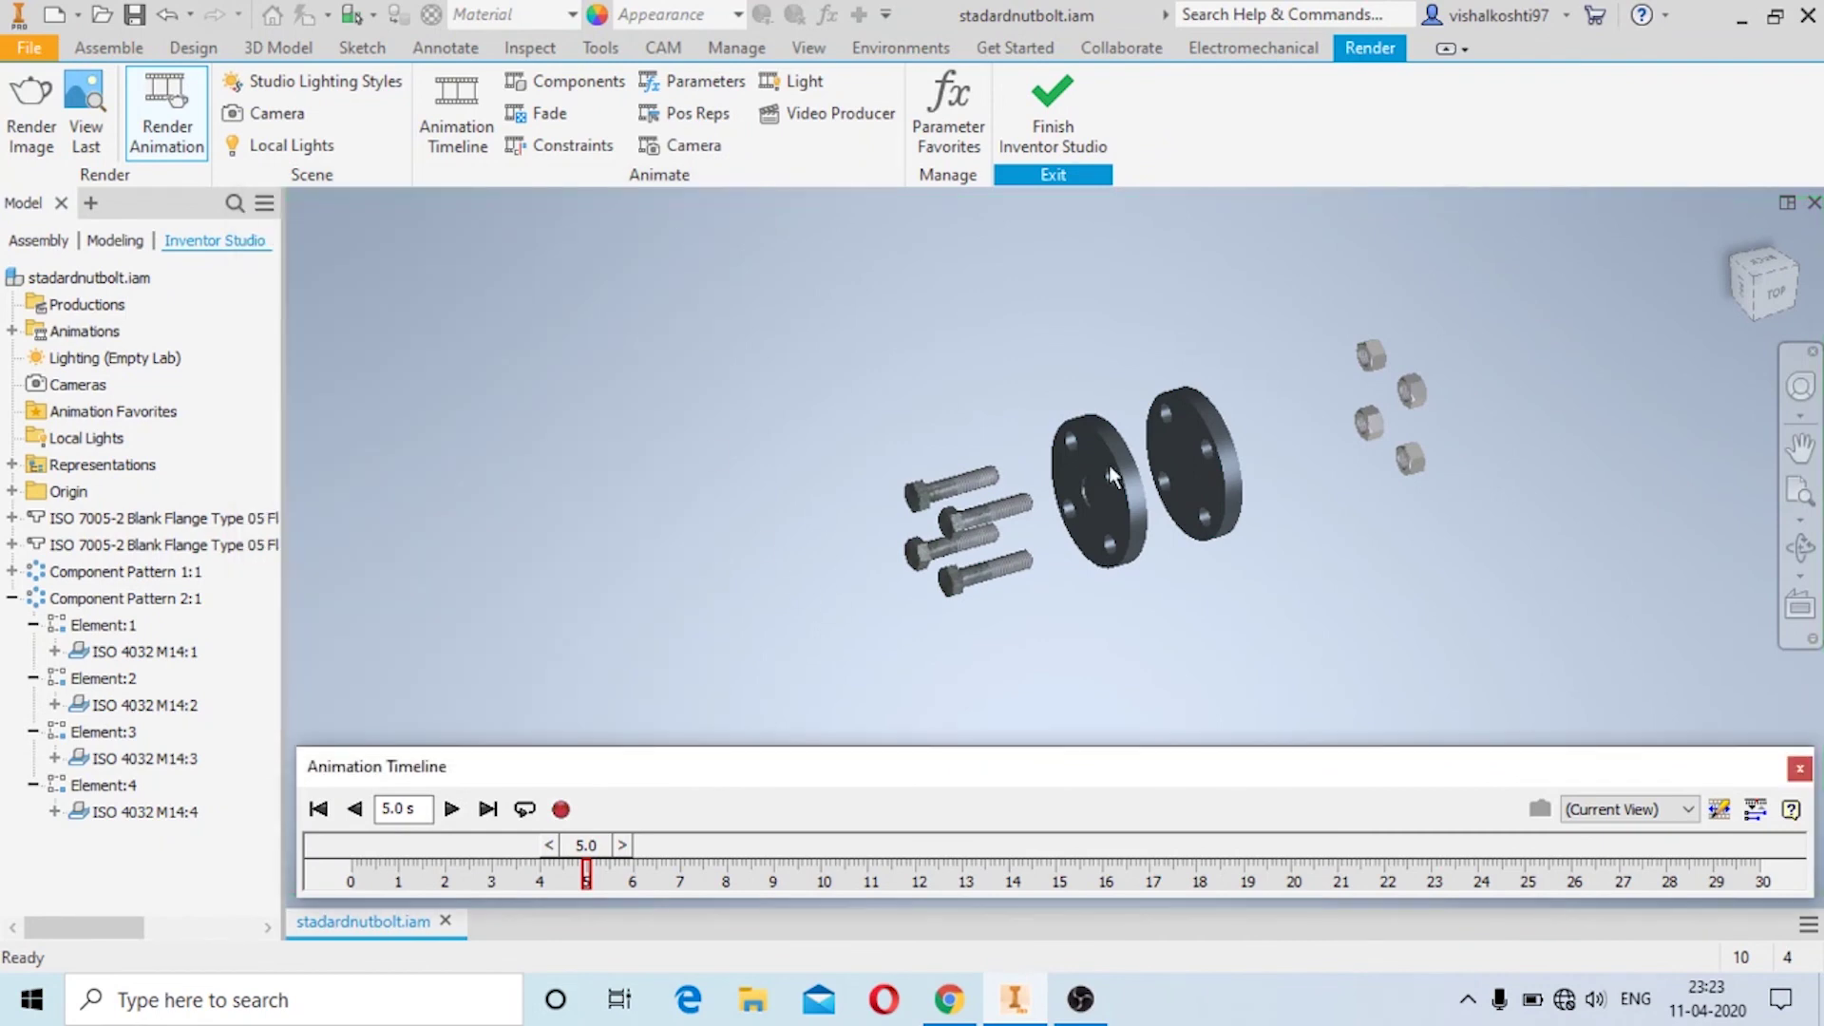
pyautogui.moveTo(1563, 518)
pyautogui.keyDown('shift'); pyautogui.mouseDown(button='middle')
pyautogui.moveTo(1530, 517)
pyautogui.moveTo(1559, 521)
pyautogui.mouseUp(button='middle'); pyautogui.keyUp('shift')
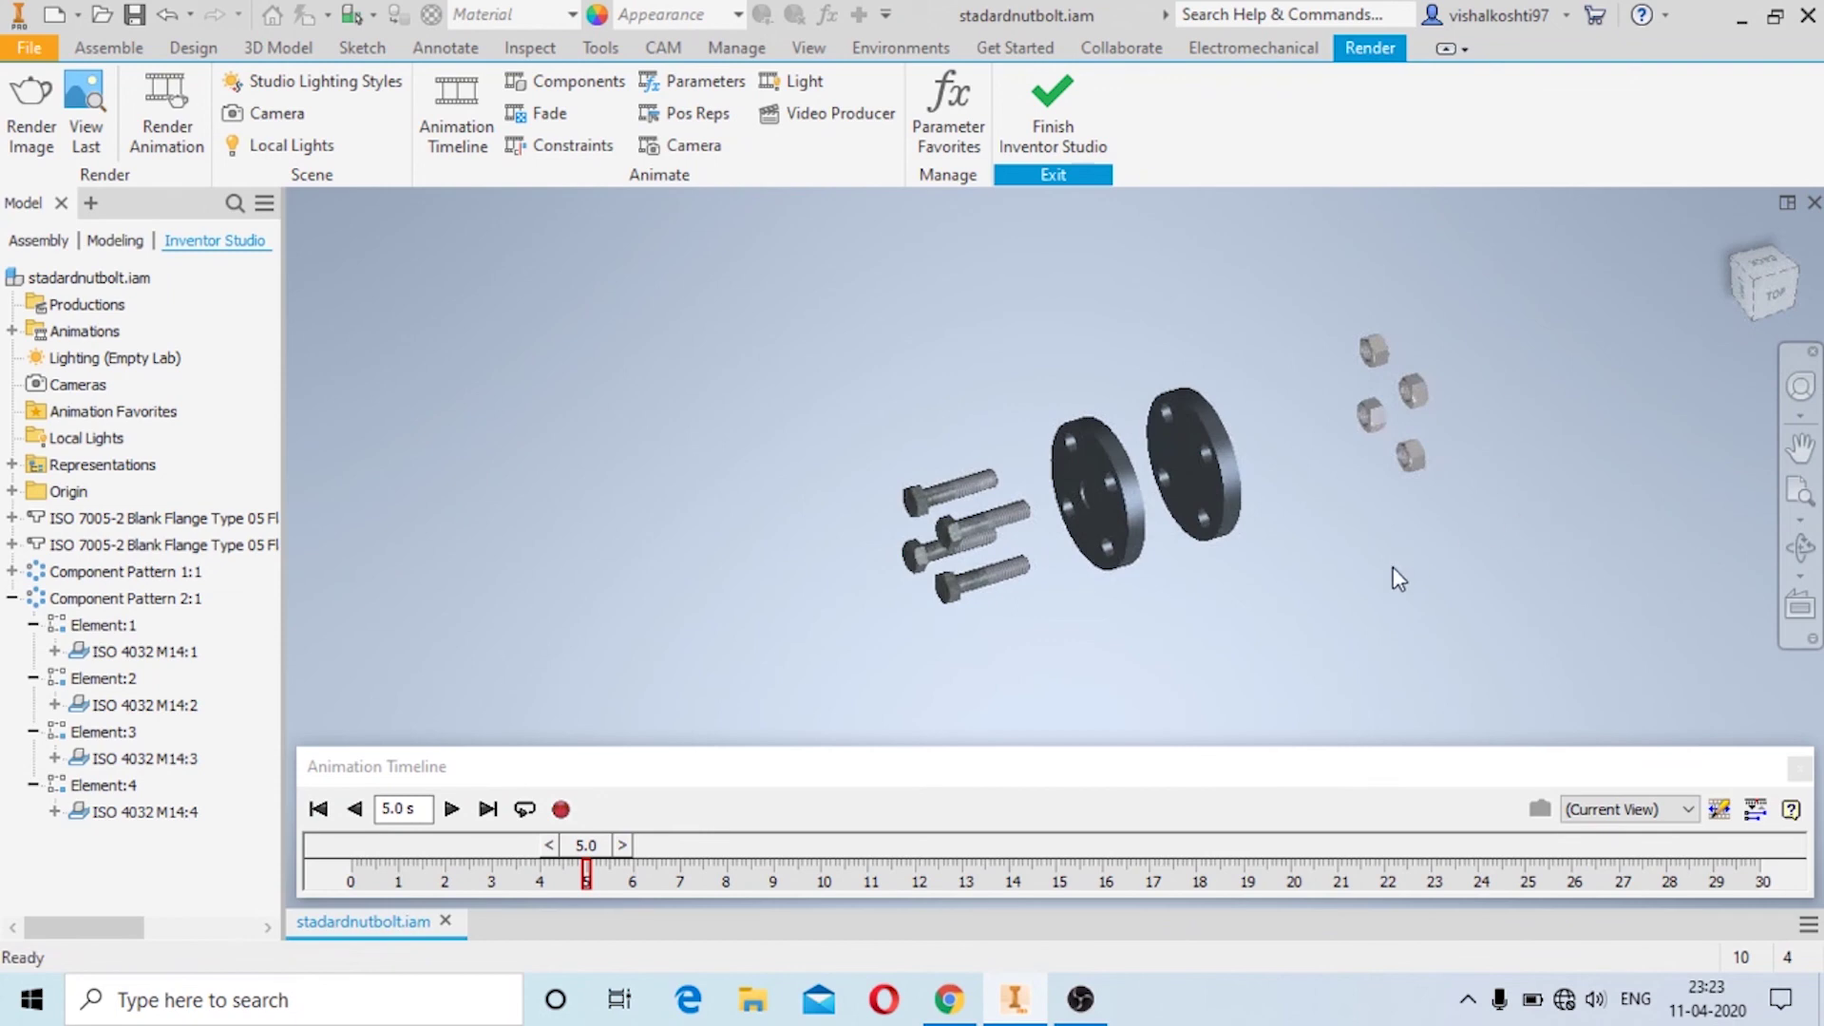